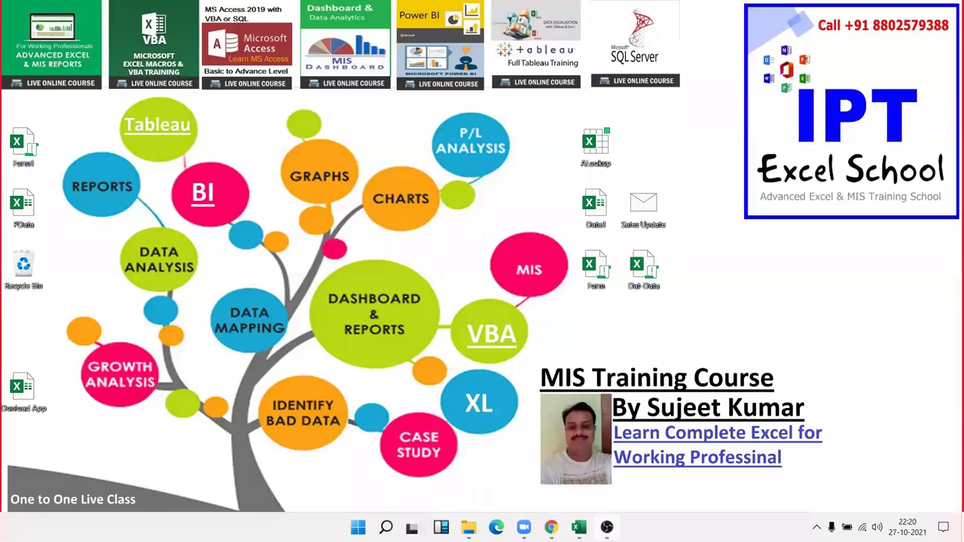
Bring the Book1 workbook window to the front from the Excel taskbar preview
mouse_move(579, 528)
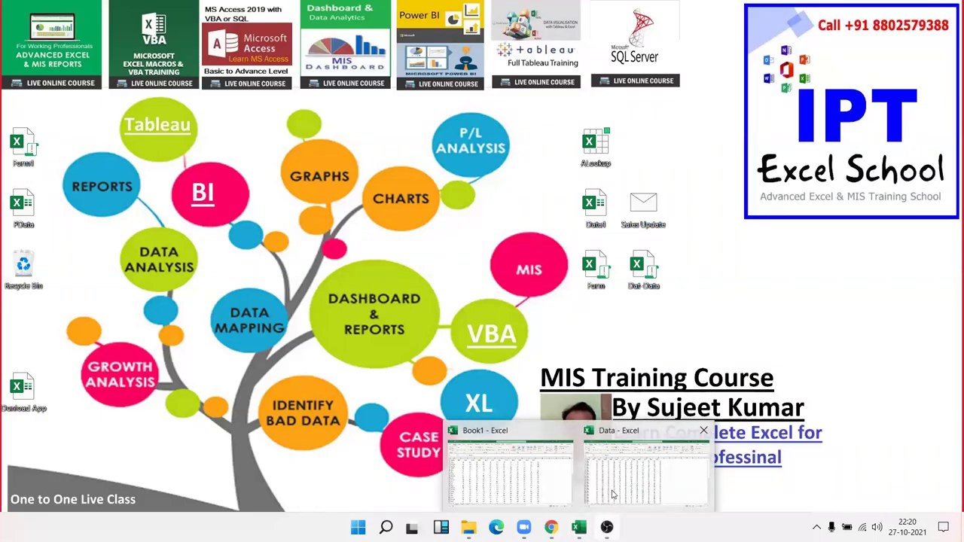
click(525, 484)
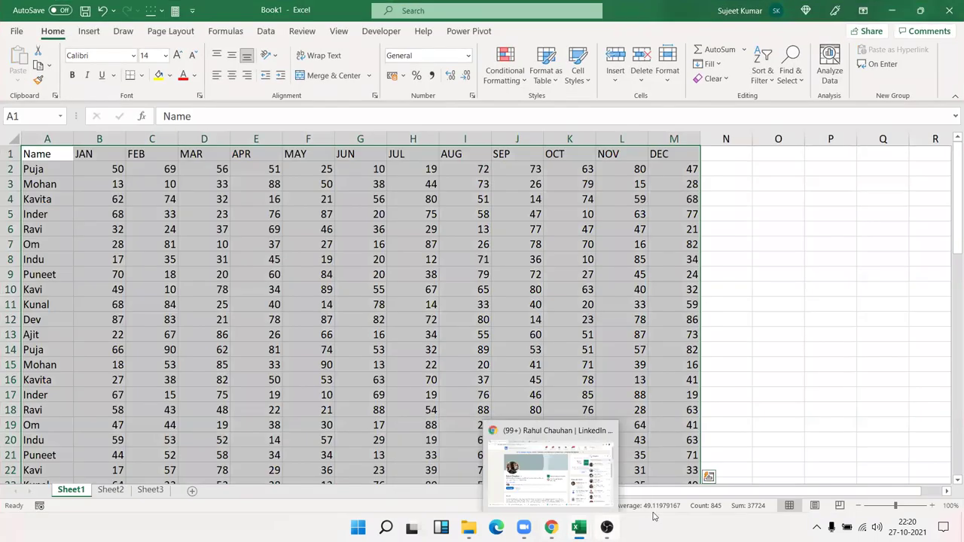
Switch to the Data workbook and check how far column A's Name data runs
mouse_move(579, 527)
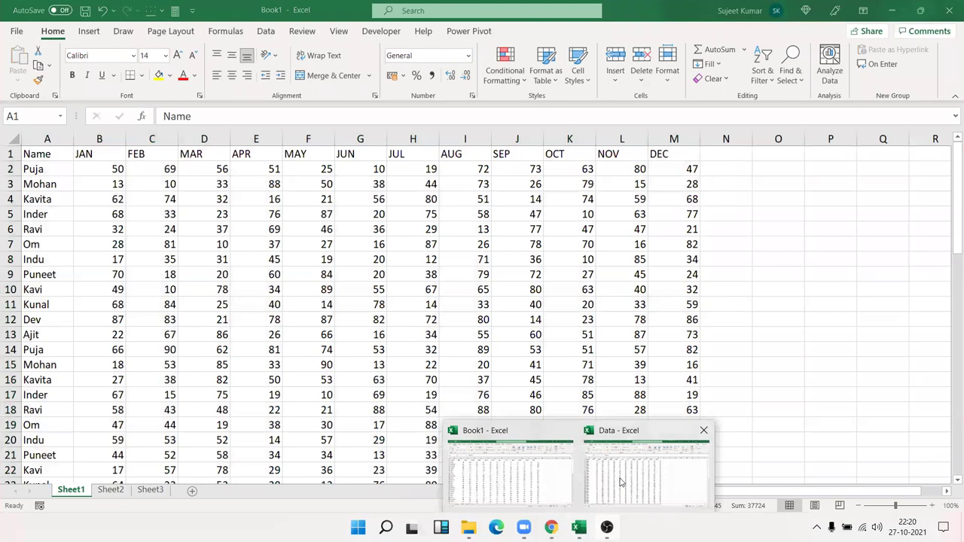
click(620, 477)
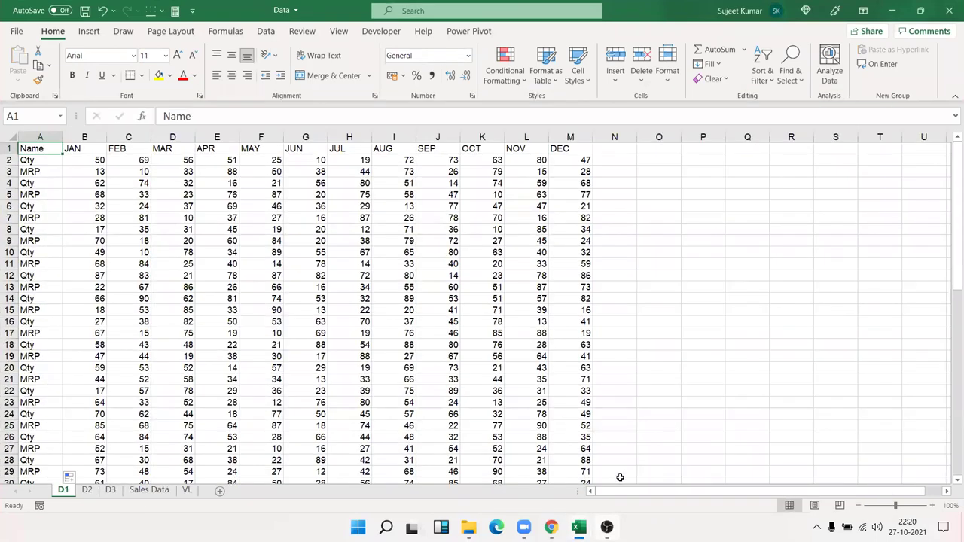
key(Down)
key(Down)
key(ctrl+Down)
key(Down)
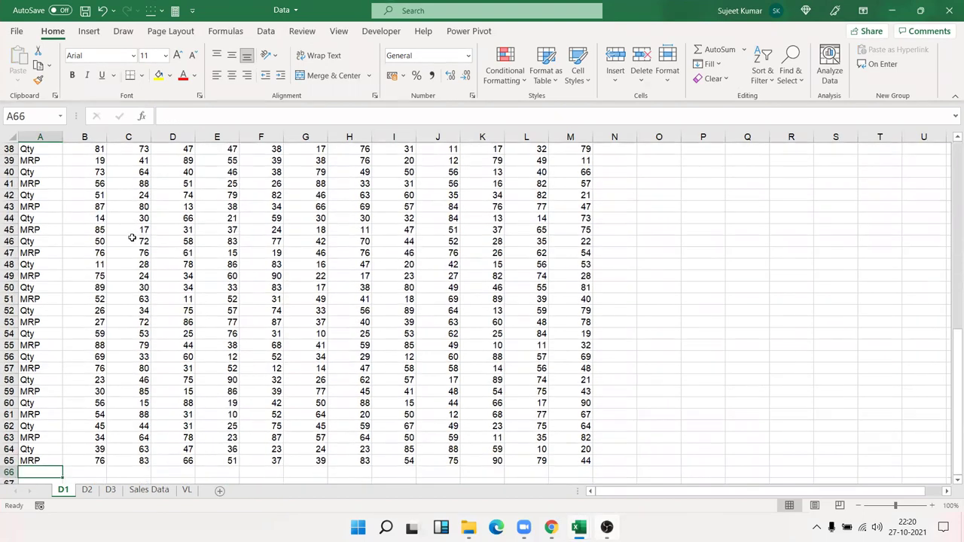
key(ctrl+Up)
key(ctrl+Up)
key(Down)
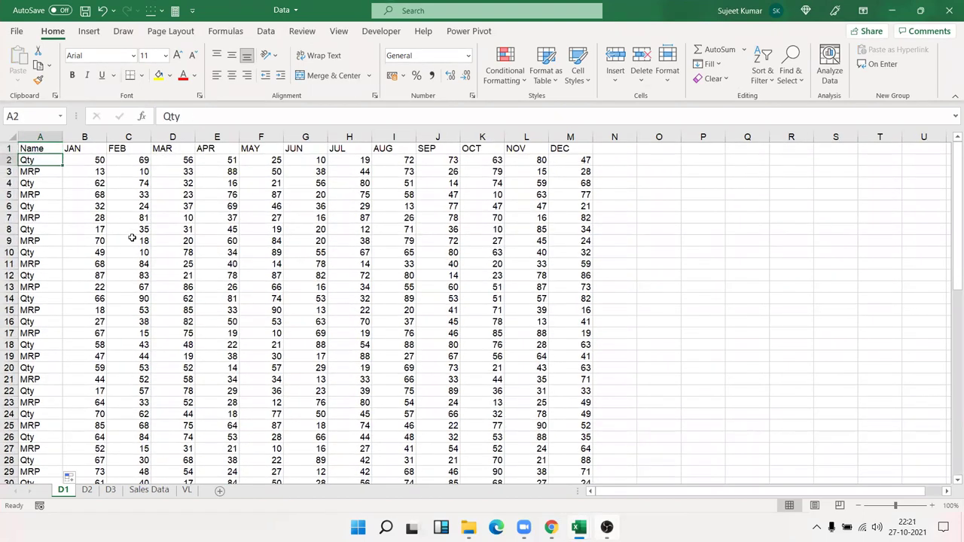
key(shift+Down)
key(Down)
key(Down)
key(shift+Down)
key(Down)
key(Down)
key(Down)
key(shift+Down)
key(Down)
key(shift+Down)
key(Up)
key(Up)
key(Up)
key(shift+Up)
Insert empty cells before the Name column, shifting the table one column right
key(ctrl+Home)
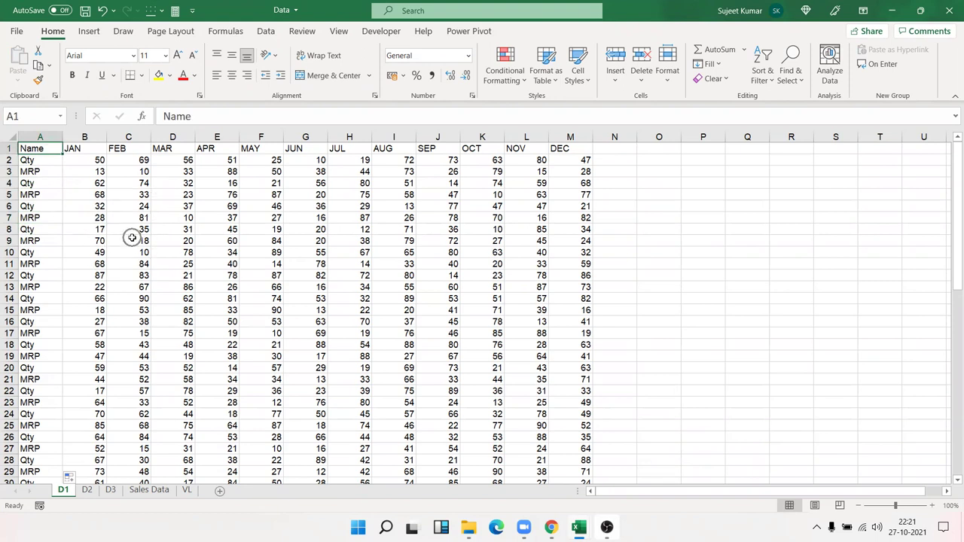
key(ctrl+shift+Down)
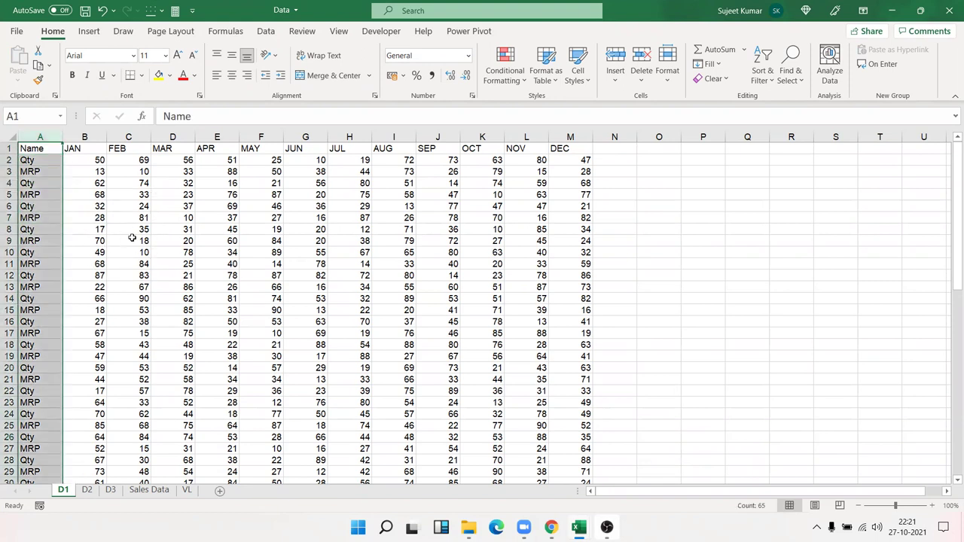
key(ctrl+shift+plus)
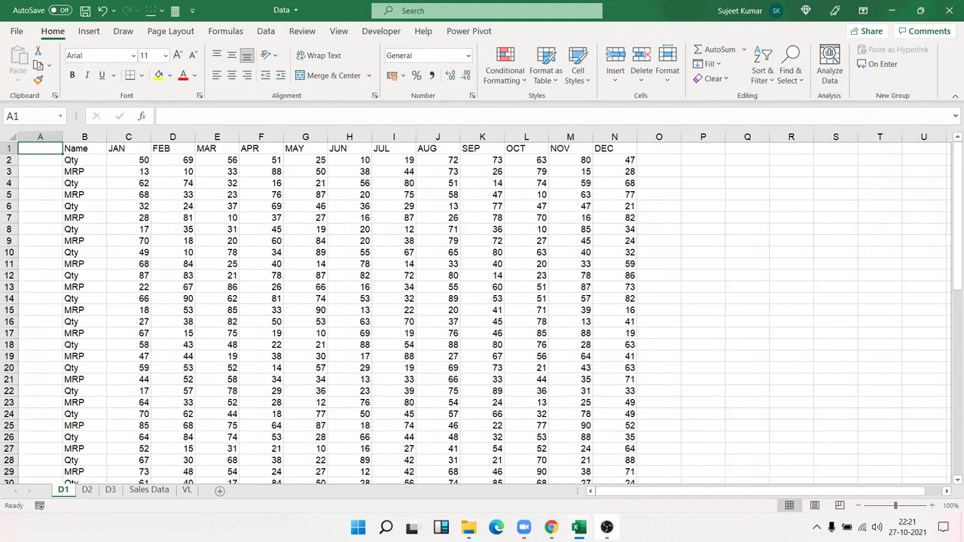
Enter the header PR in A1 and the label P-1 in A2
text(PR)
key(Return)
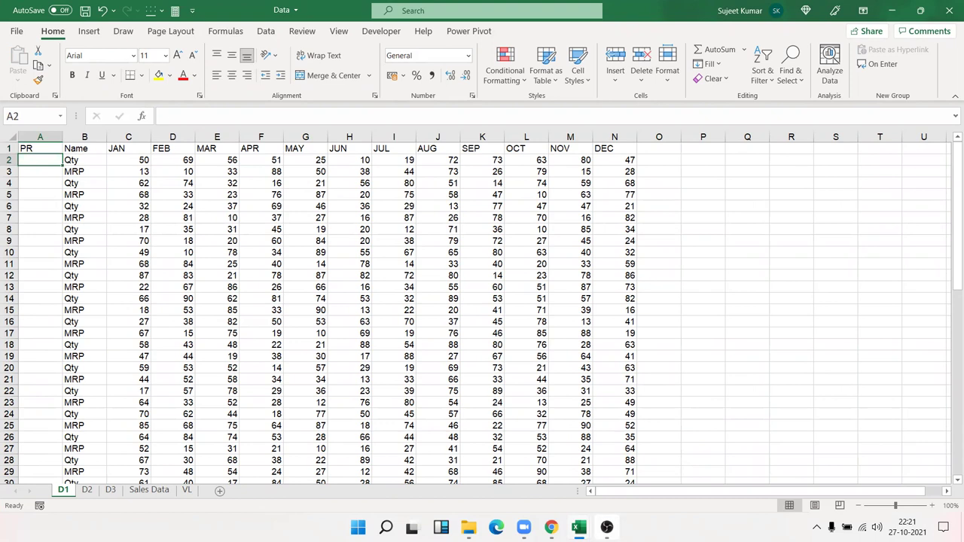
text(P-1)
key(Return)
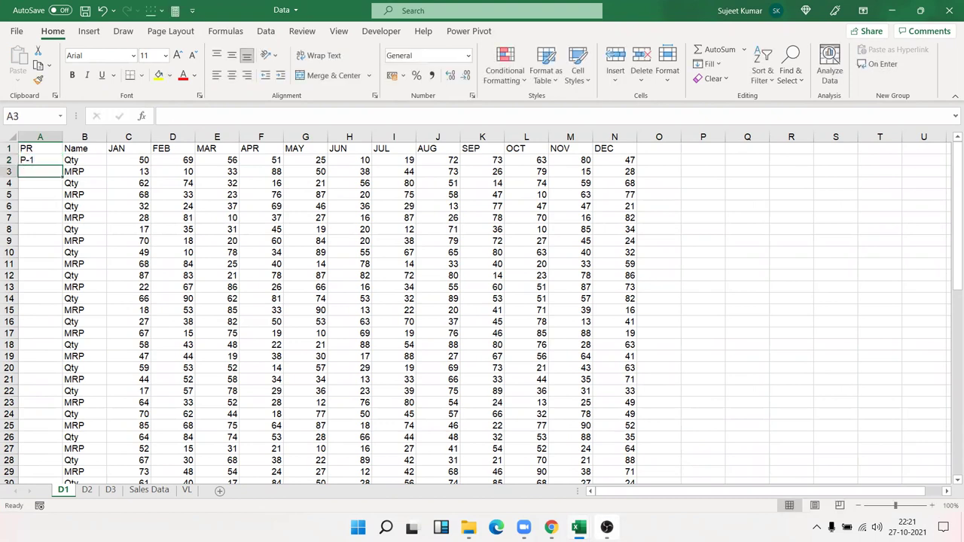
key(ctrl+d)
Fill P-1, P-2, P-3… down column A on alternate rows, leaving MRP rows blank
drag(57, 160, 57, 172)
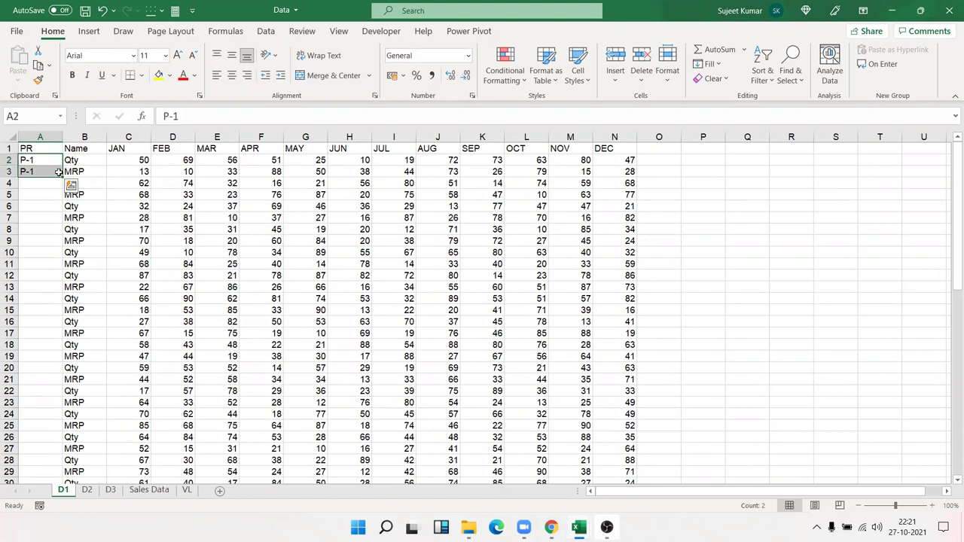
double_click(62, 178)
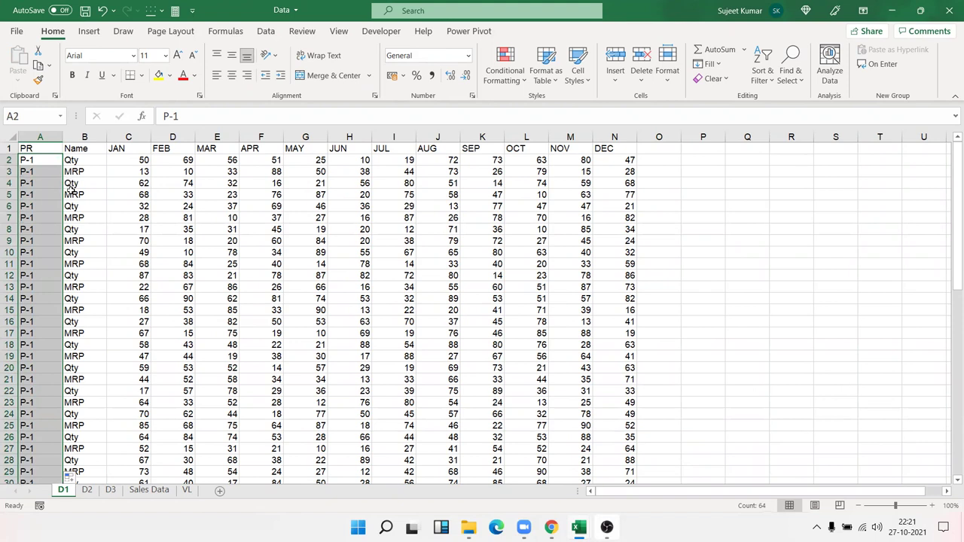
key(ctrl+z)
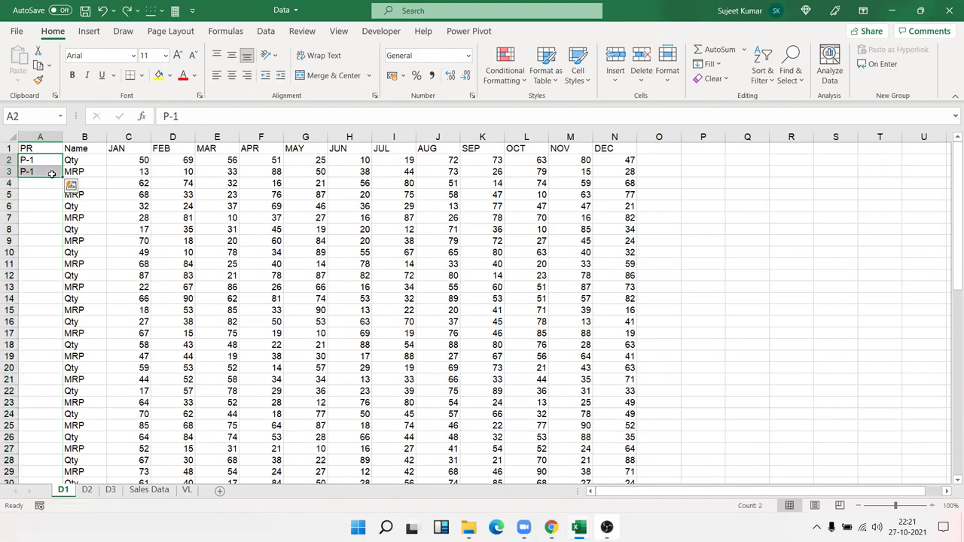
click(47, 183)
click(57, 172)
key(Delete)
drag(53, 160, 57, 172)
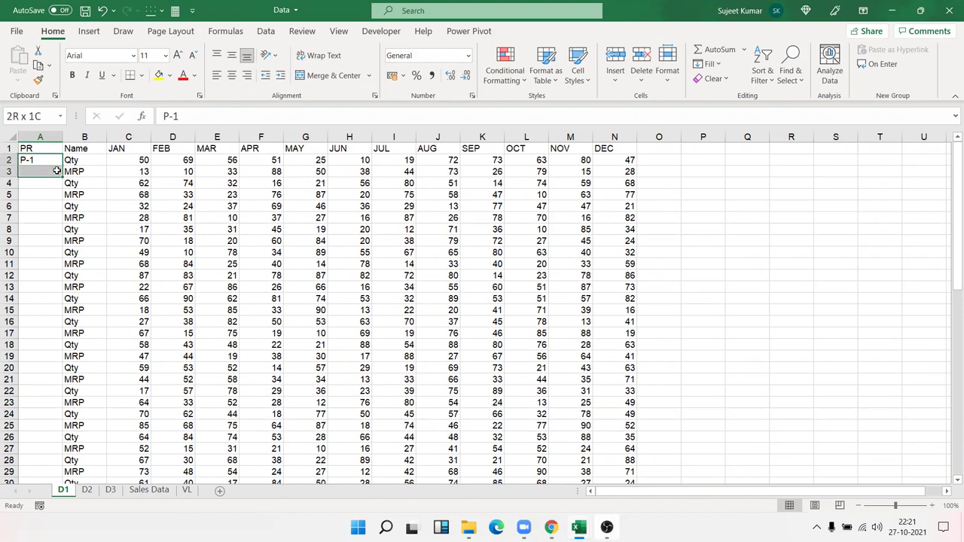
drag(61, 178, 45, 480)
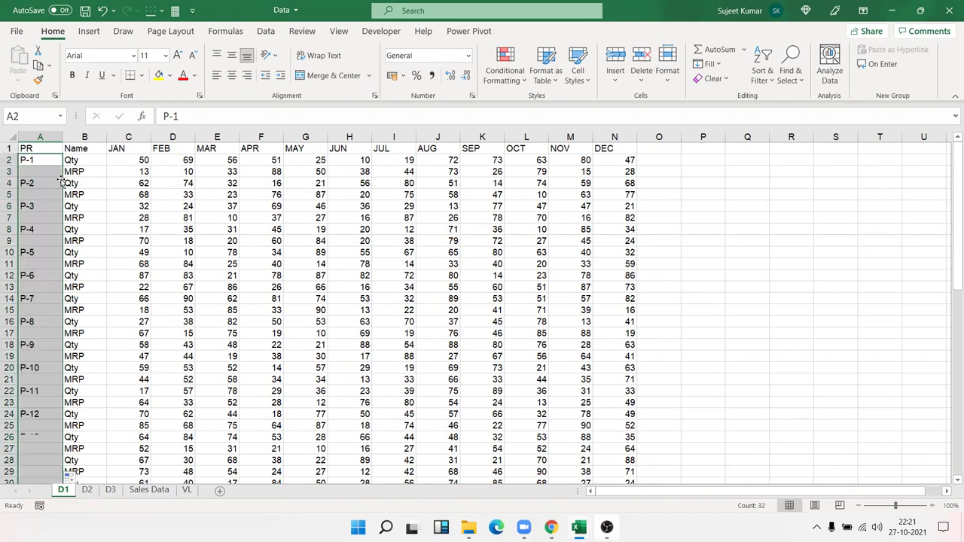
click(130, 217)
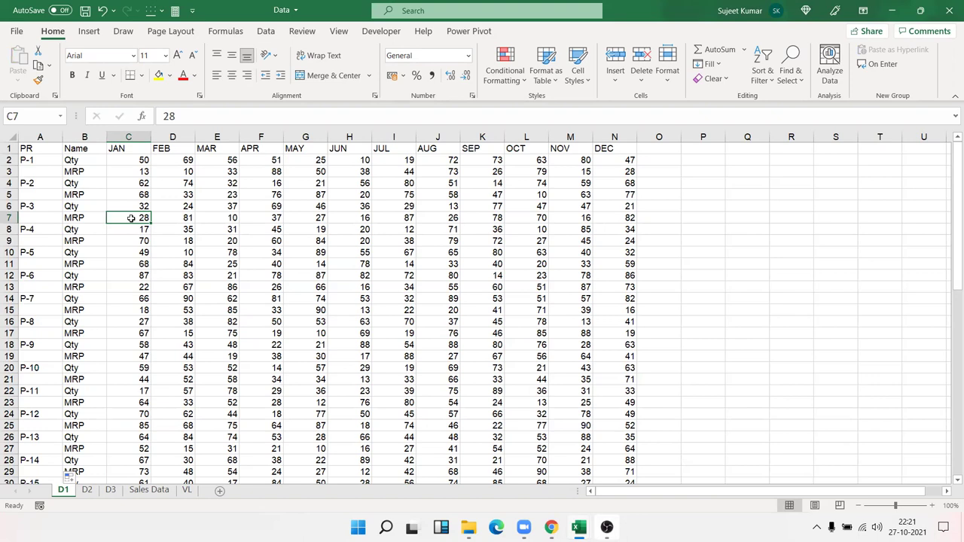
Insert a blank row 4 above P-2 and label it Total in B4
key(Up)
key(Up)
key(Up)
key(Left)
key(Left)
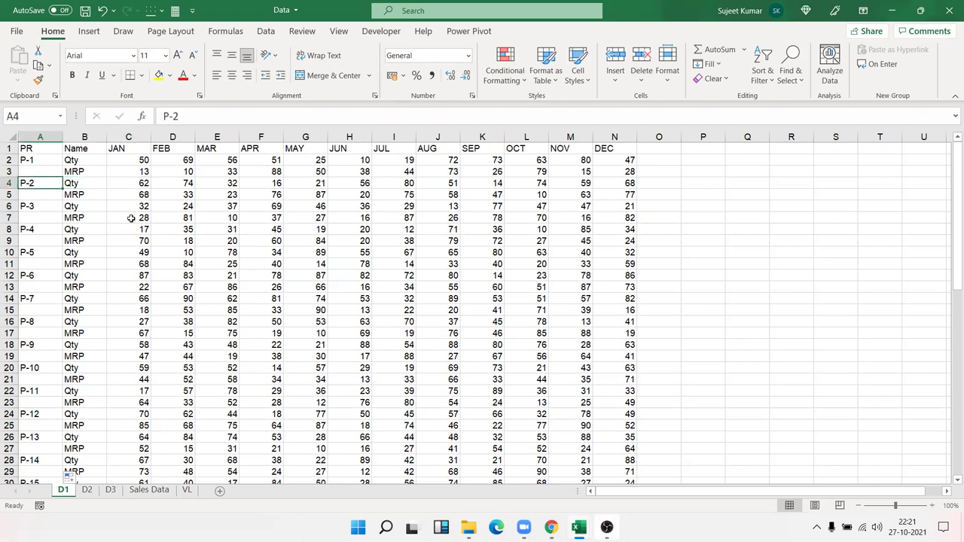
key(shift+space)
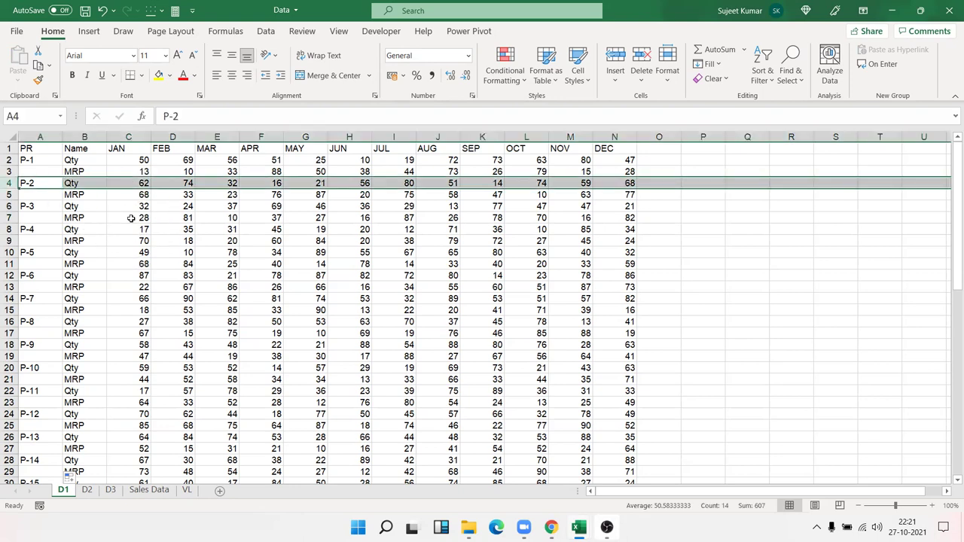
key(ctrl+shift+plus)
key(Right)
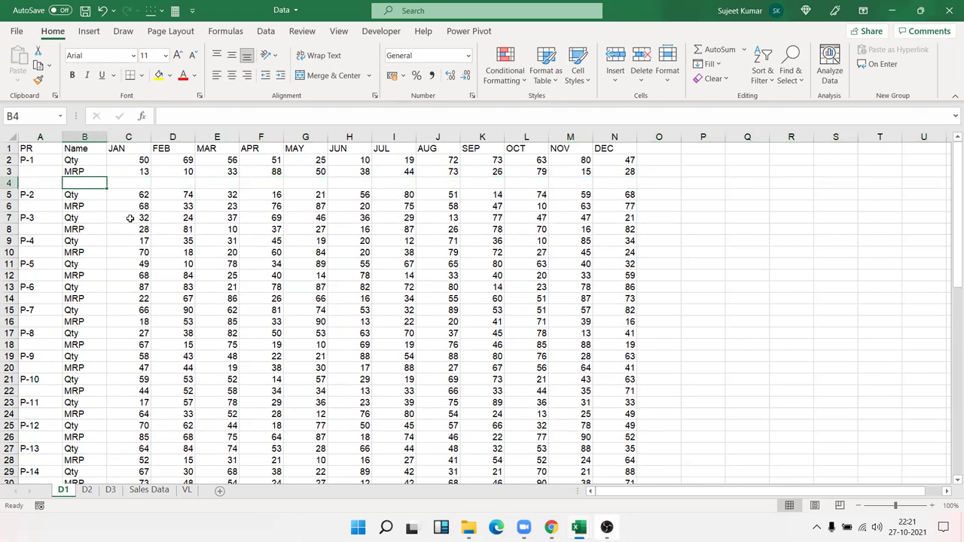
text(Total)
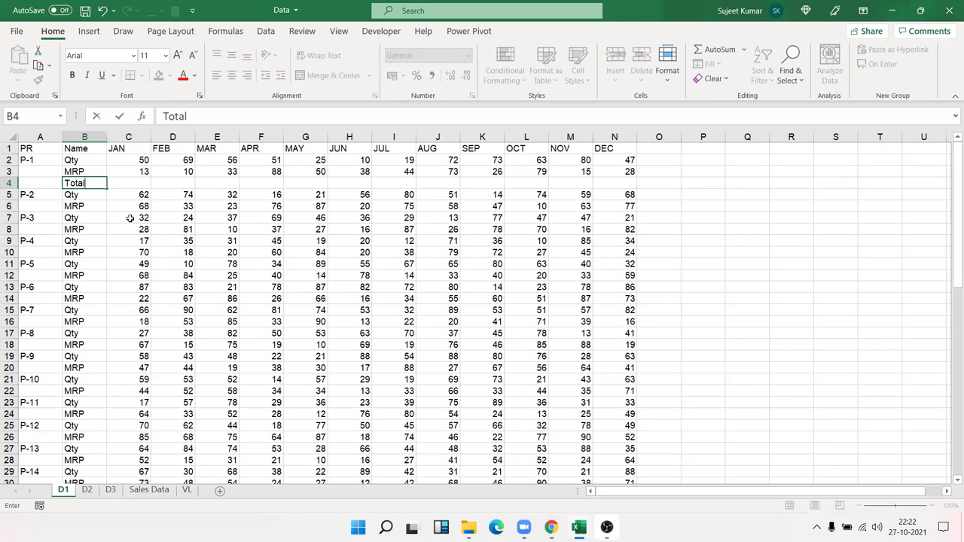
key(Right)
Enter =C2*C3 in C4, fill it across JAN to DEC, and make the totals bold
text(=)
key(Up)
key(Up)
text(*)
key(Up)
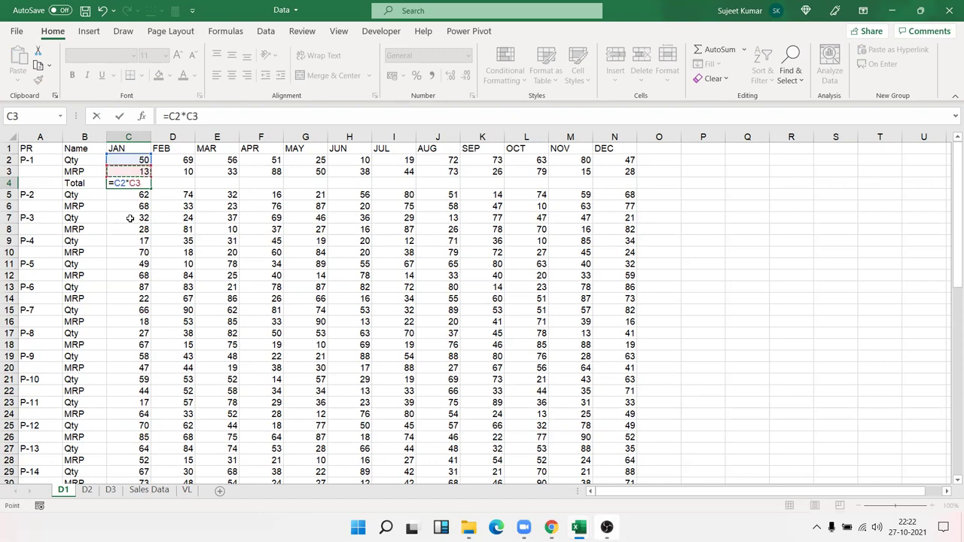
key(shift+Tab)
key(Right)
key(shift+Right)
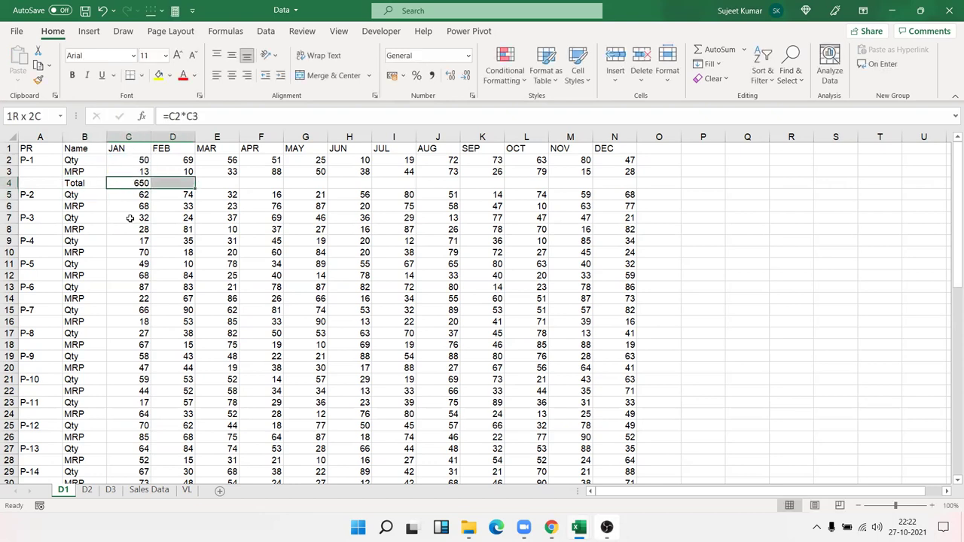
key(shift+Right)
key(shift+Right)
key(shift+Right)
key(shift+Right)
key(shift+Right)
key(ctrl+r)
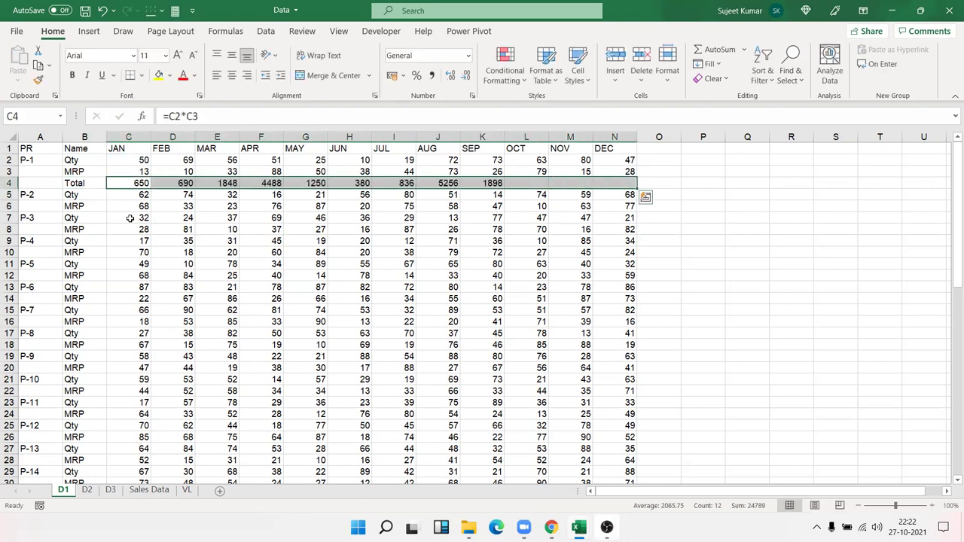
key(ctrl+b)
key(Down)
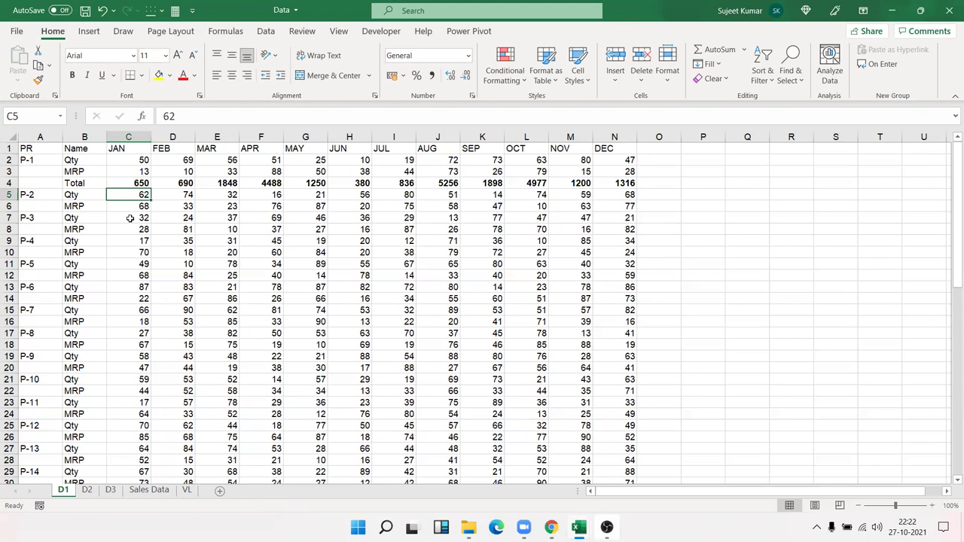
Scroll through the table and locate the Total row under P-1
scroll(147, 324, down, 1)
scroll(148, 325, down, 5)
scroll(150, 332, down, 6)
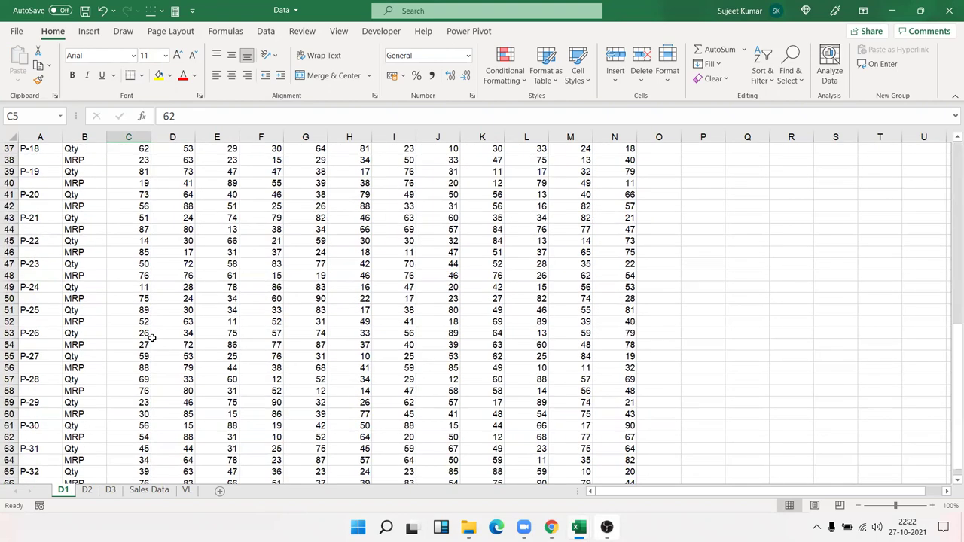
scroll(152, 338, down, 10)
scroll(152, 338, up, 4)
scroll(150, 336, up, 1)
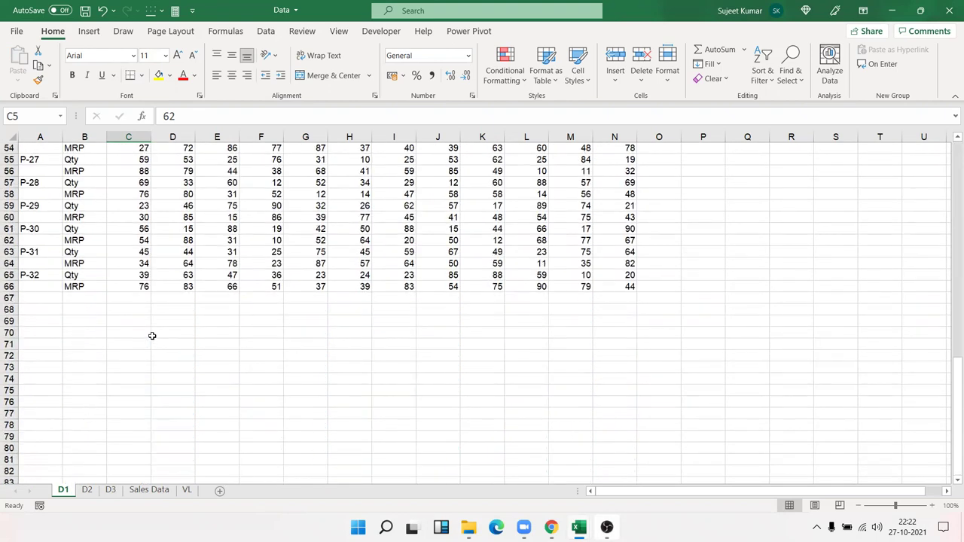
scroll(147, 324, up, 5)
scroll(161, 309, up, 12)
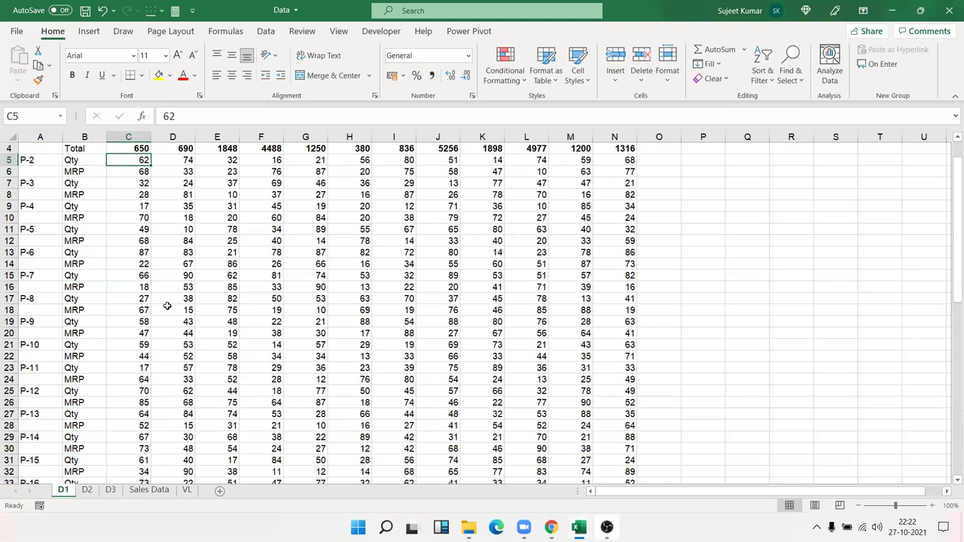
key(Up)
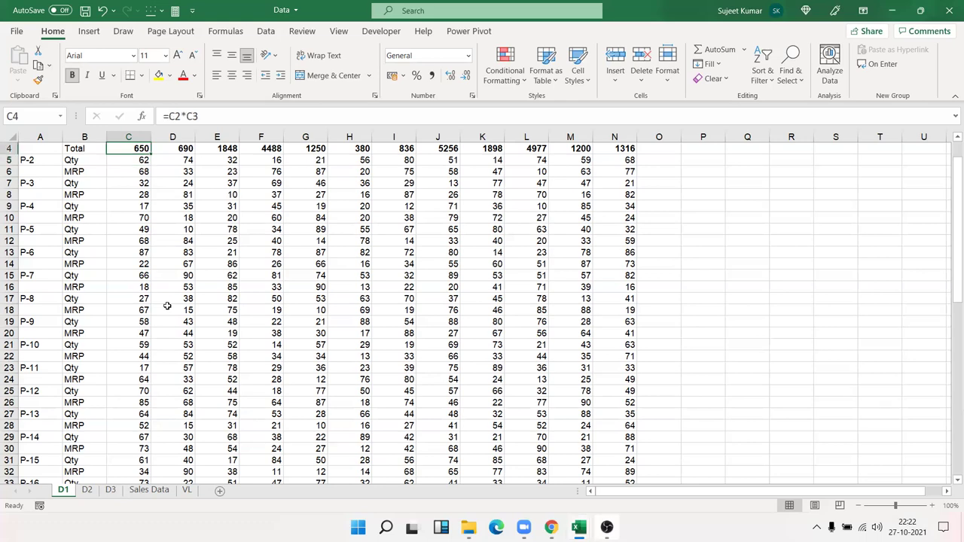
key(Left)
key(Left)
key(Up)
key(Up)
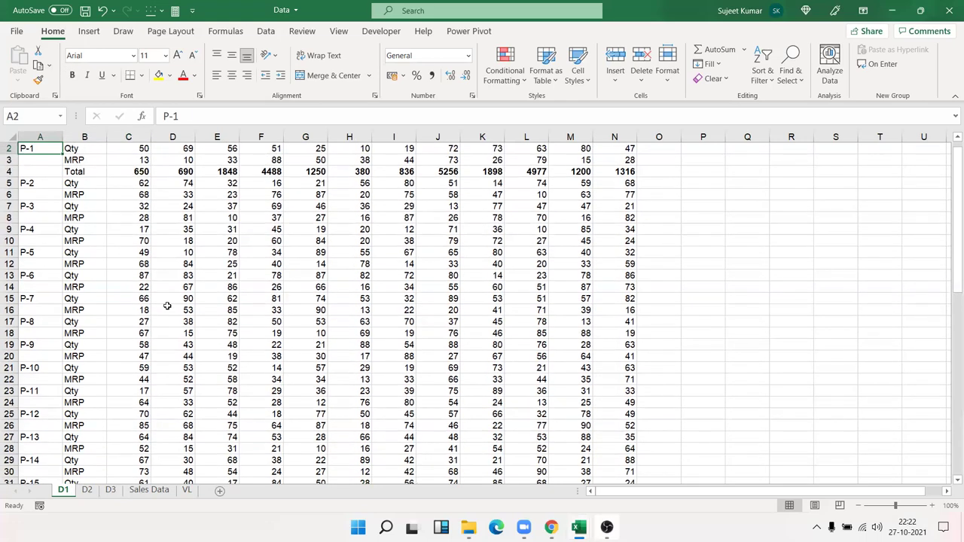
key(Right)
key(Down)
key(Down)
Delete row 4 (Total) and return to the month header row
key(shift+space)
key(ctrl+minus)
key(ctrl+Up)
key(Right)
key(Right)
key(Right)
key(Right)
key(Right)
key(Right)
key(Right)
key(Right)
key(Right)
key(Right)
key(Right)
key(Right)
Add the column header Sr in O1 beside DEC
text(Sr)
key(Return)
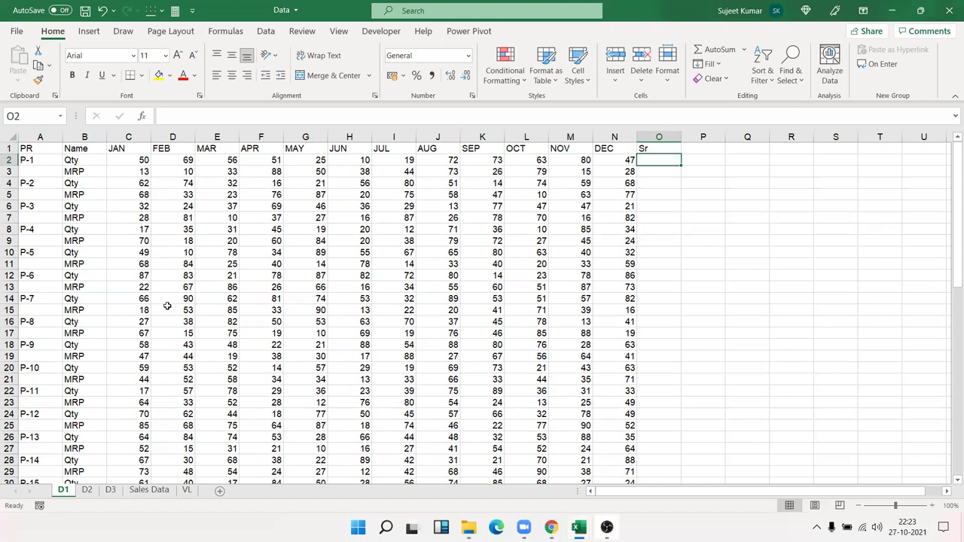
key(Left)
key(shift+Down)
key(Down)
key(Down)
key(shift+Down)
key(Down)
key(Down)
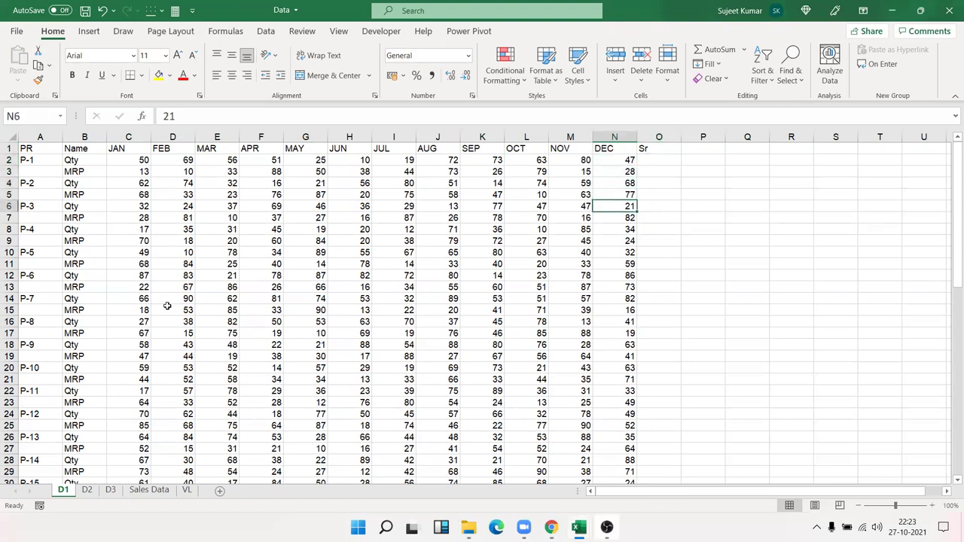
key(shift+Down)
key(Up)
key(Up)
key(Up)
Enter serial number 1 in both O2 and O3
key(Up)
key(Right)
text(1)
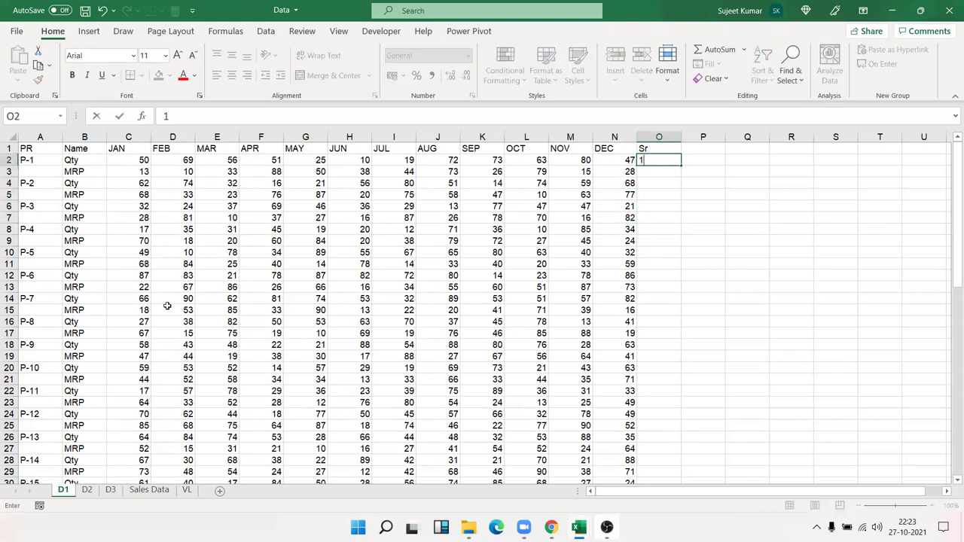
key(Return)
key(Down)
key(Up)
text(1)
key(Return)
key(Up)
key(Up)
key(shift+Down)
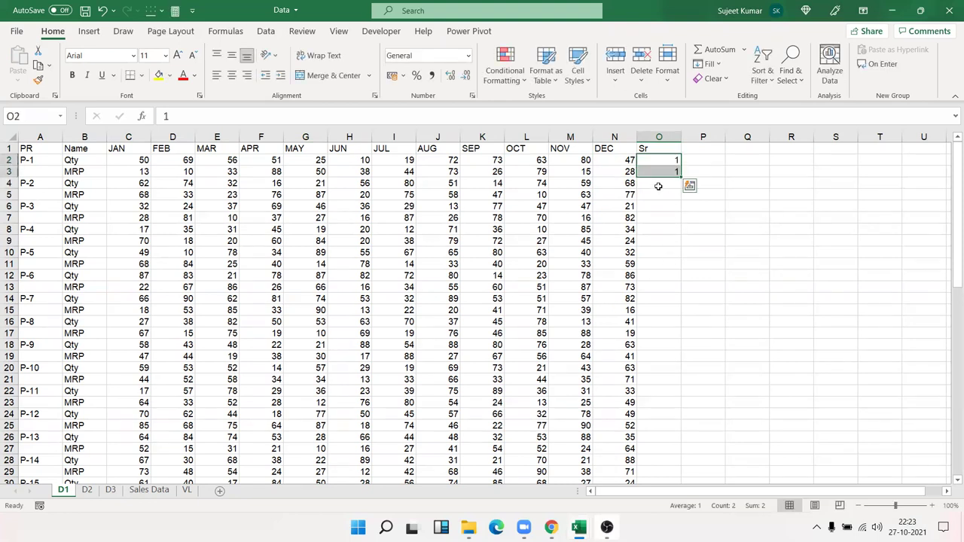
Put =O2+1 in O4 and fill it down column O to row 65
click(657, 184)
text(=)
click(661, 159)
text(+1)
key(Return)
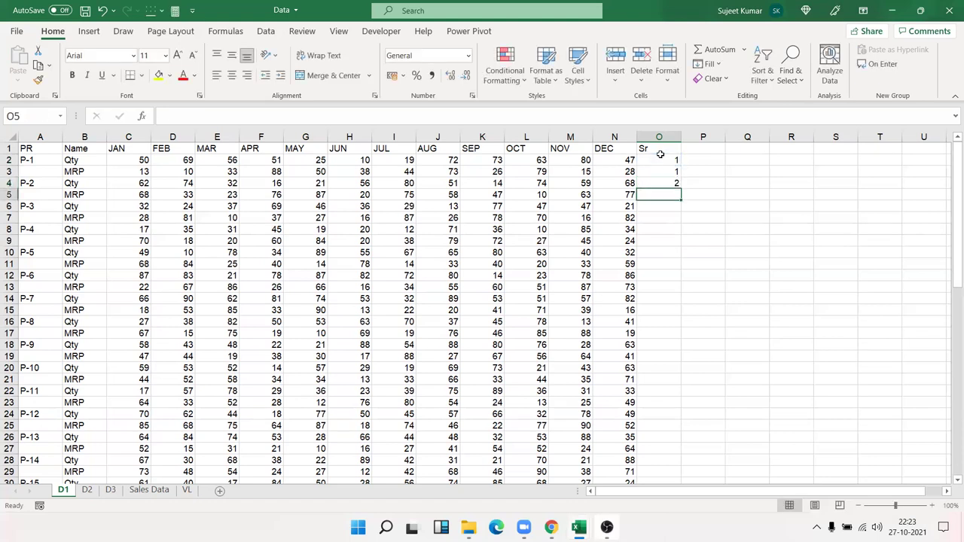
click(666, 182)
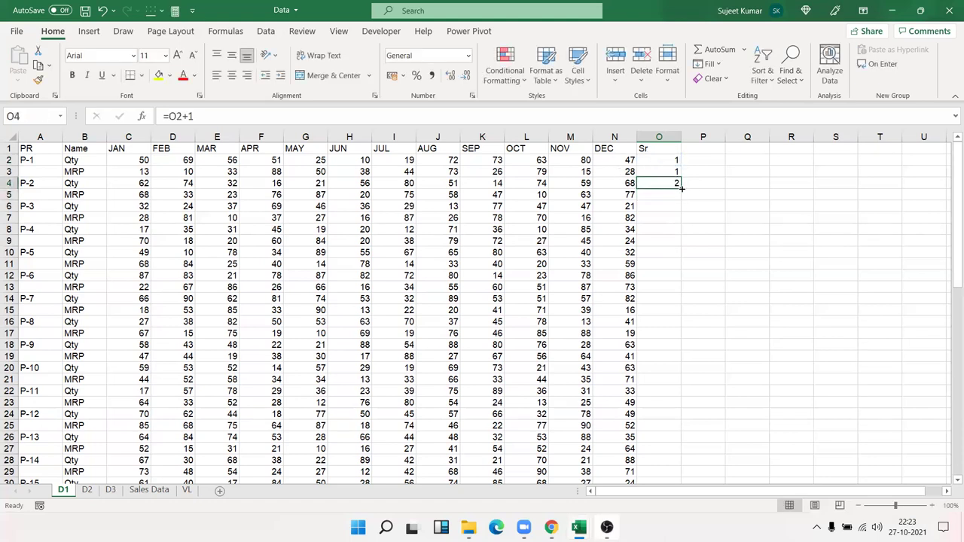
double_click(681, 188)
Copy the serial numbers O2:O65 and paste them back as plain values
click(680, 188)
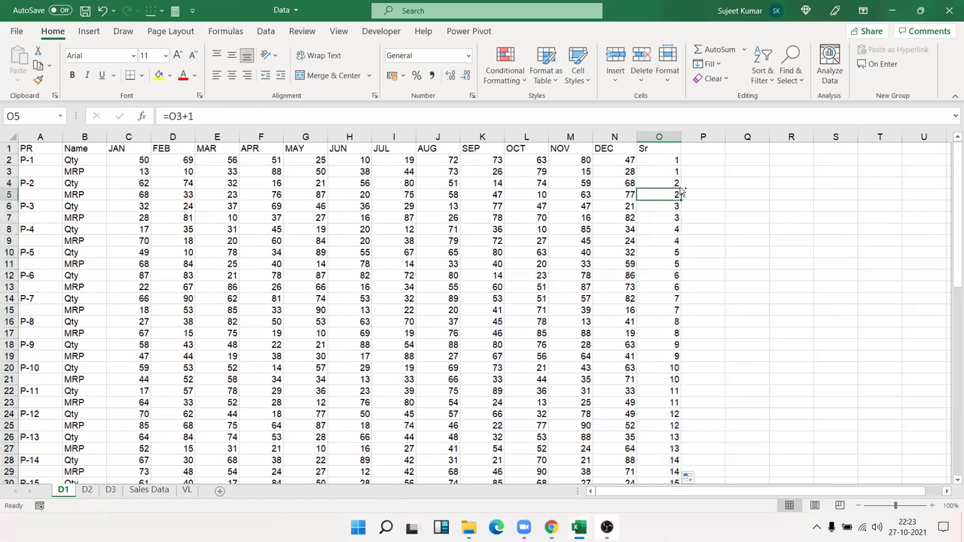
key(ctrl+Down)
key(Down)
key(Up)
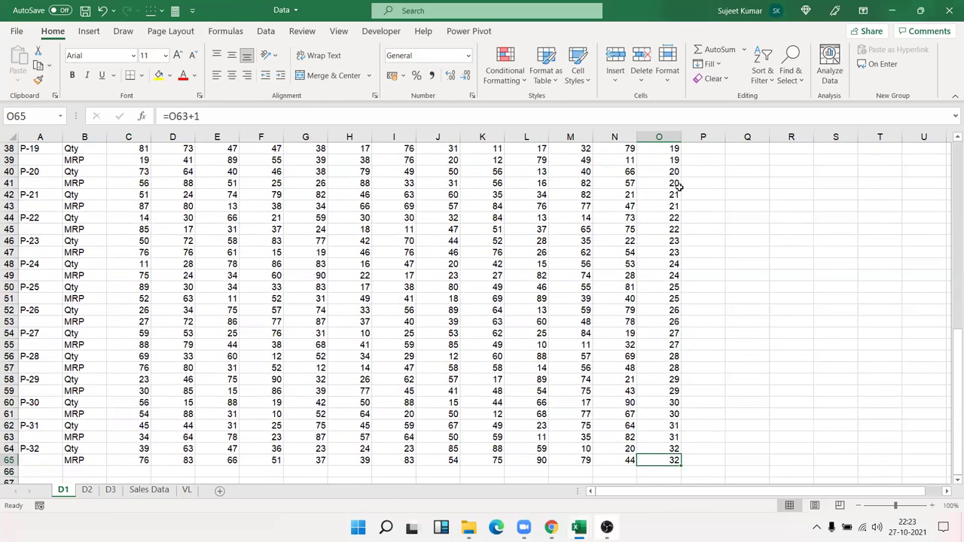
key(ctrl+Up)
key(Down)
key(ctrl+shift+Down)
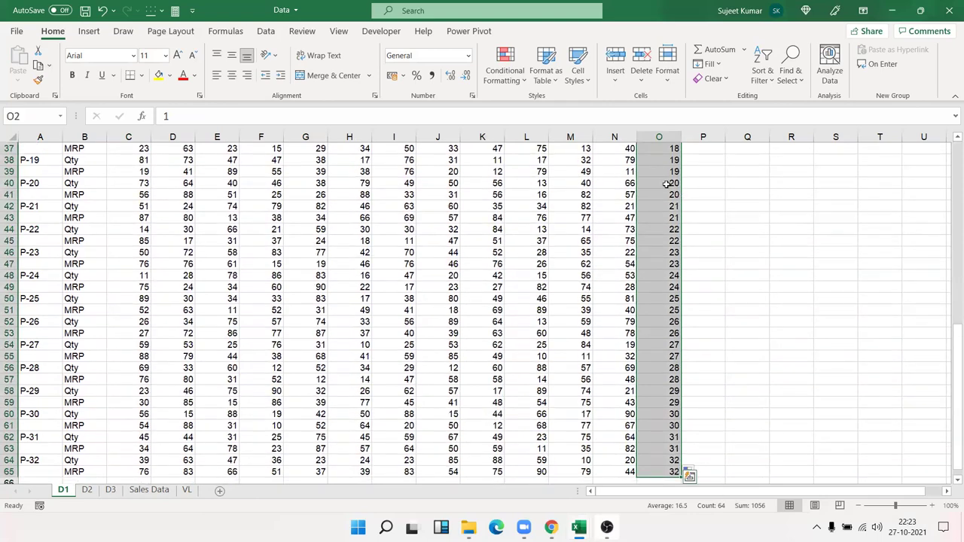
key(ctrl+c)
scroll(125, 162, up, 12)
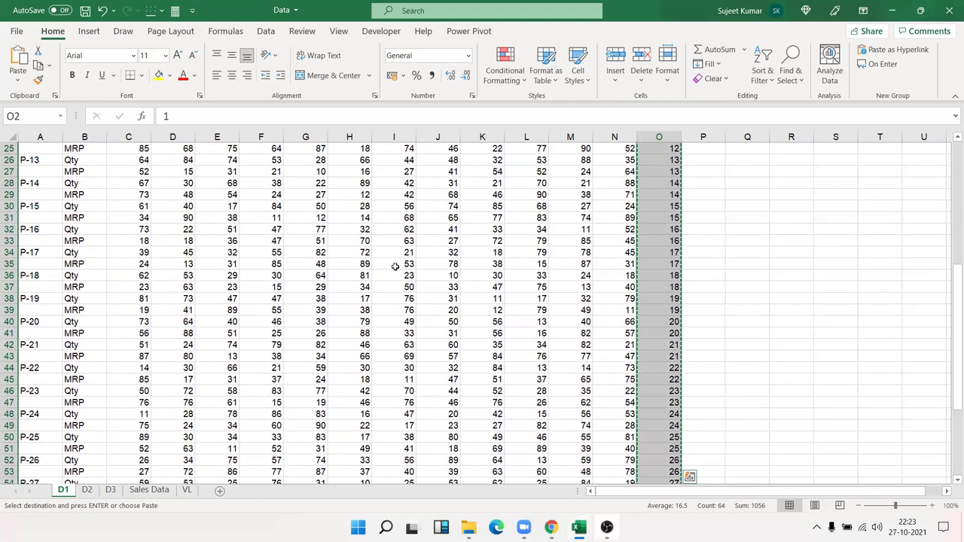
click(18, 78)
click(16, 176)
key(Escape)
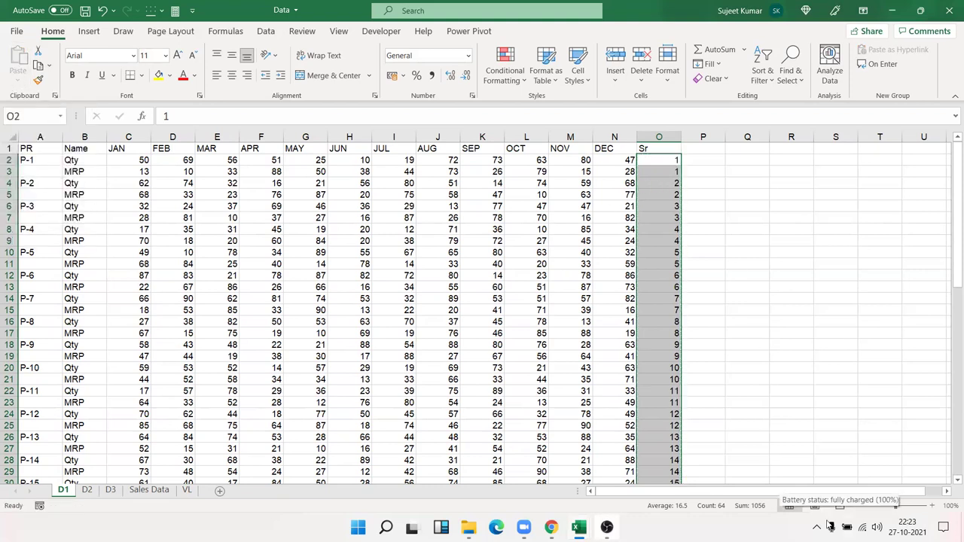
Verify a serial number cell now holds a value instead of a formula
click(816, 527)
click(638, 295)
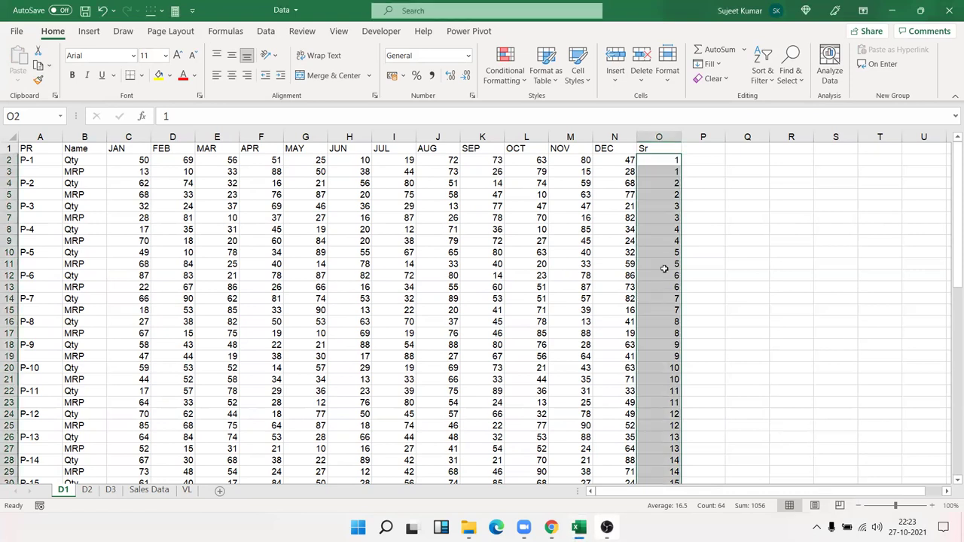
click(666, 236)
click(666, 237)
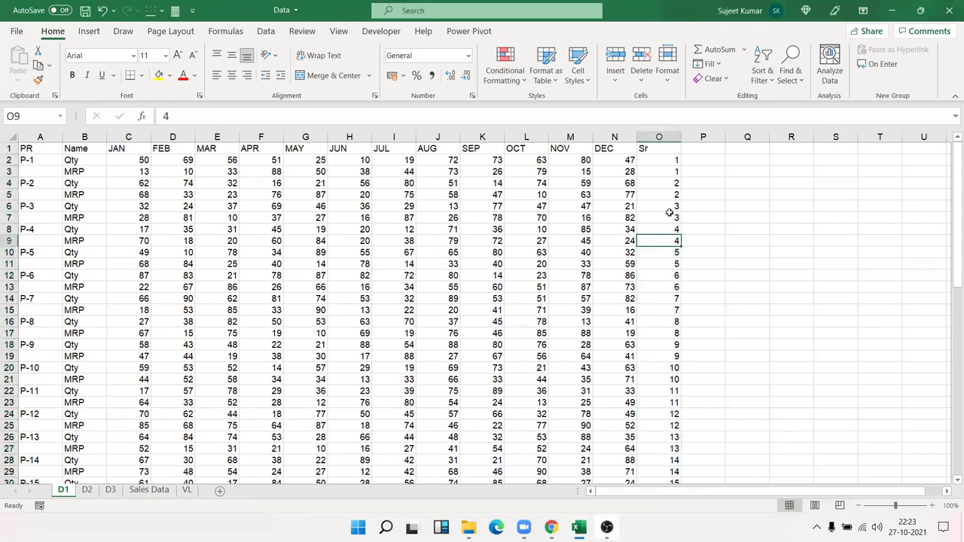
key(ctrl+Up)
key(Down)
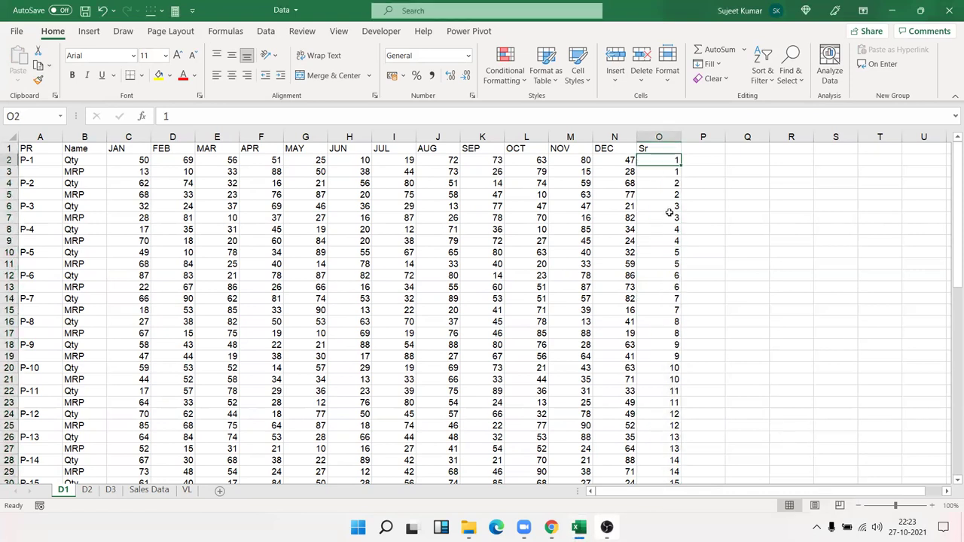
Clear the Sr serial numbers from O2 down to the end of the data
key(ctrl+shift+Down)
key(Delete)
scroll(669, 213, up, 10)
key(ctrl+Up)
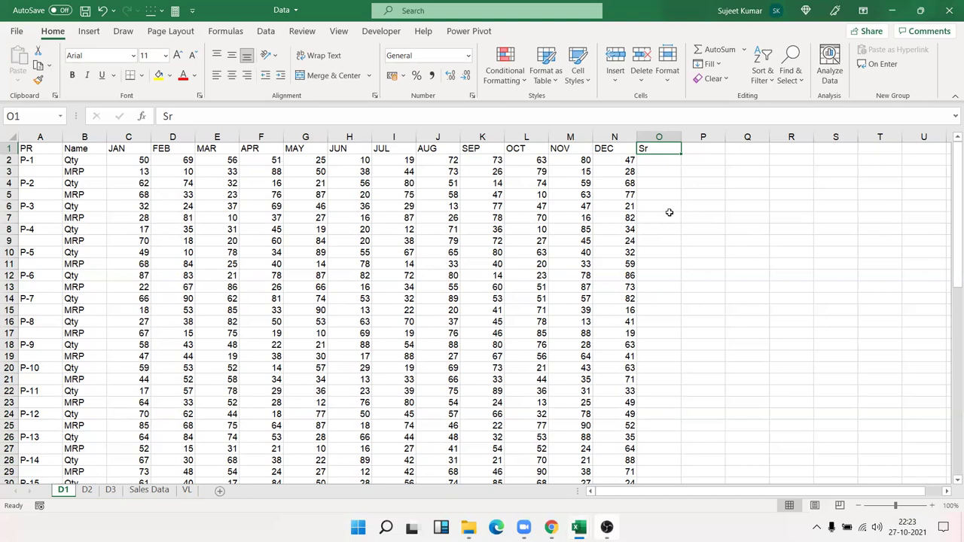
click(619, 193)
key(Up)
key(shift+space)
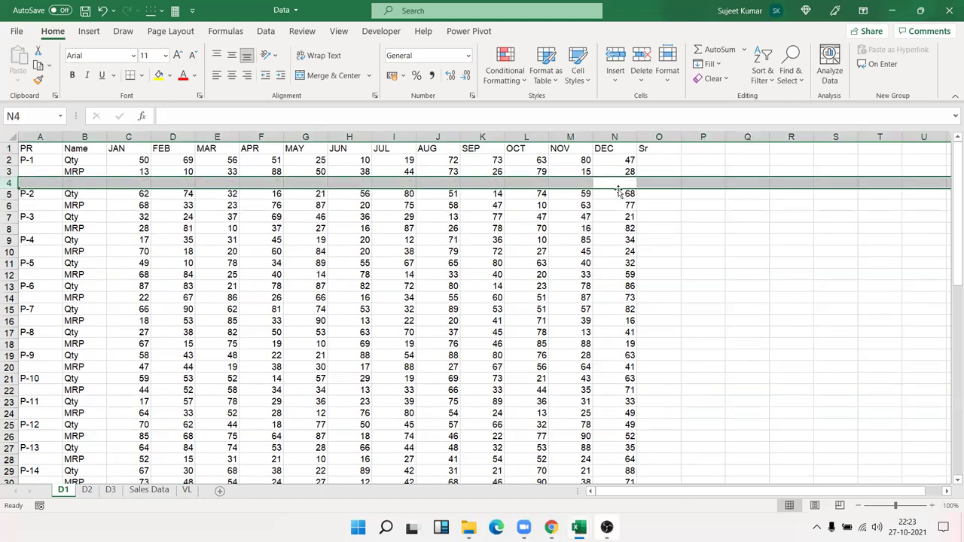
key(Right)
key(Up)
key(Up)
key(shift+Down)
key(Up)
key(Down)
Type trial serials 1, 2, 2, 3, 3 under Sr, then clear them again
text(1)
key(Return)
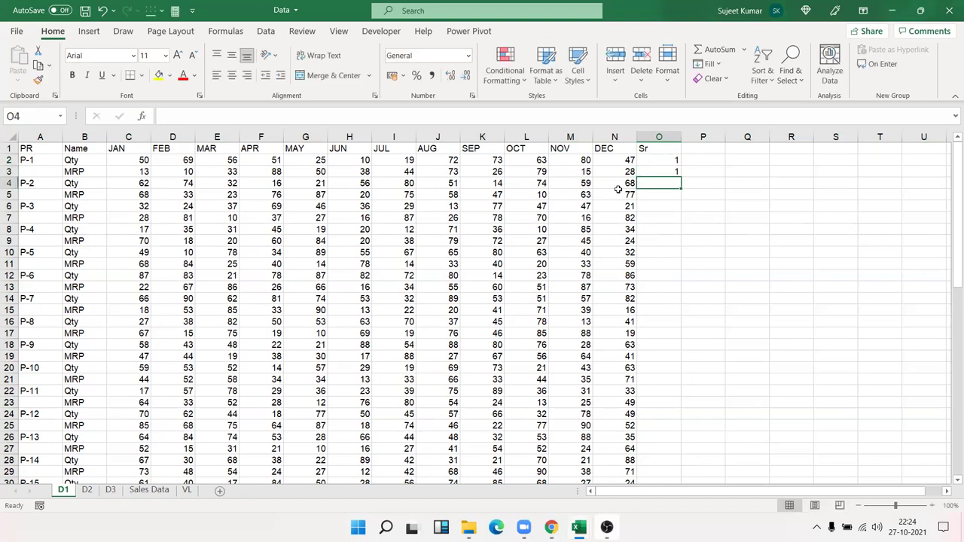
text(2)
key(Return)
text(2)
key(Return)
text(3)
key(Return)
text(3)
key(Return)
key(Up)
Enter 1 in O2 and 1 in O3
key(Up)
key(Up)
key(Up)
key(Up)
key(Up)
key(ctrl+shift+Down)
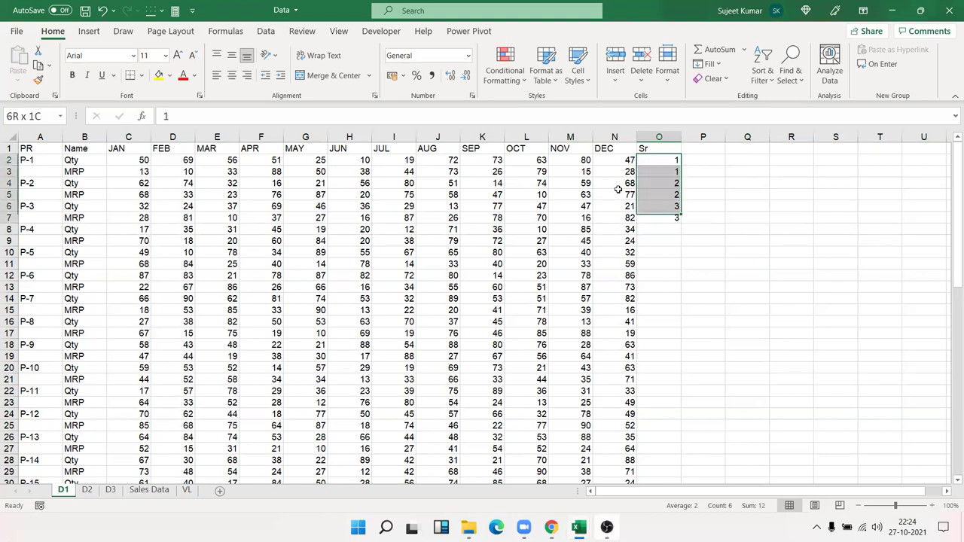
key(Delete)
key(Up)
key(Down)
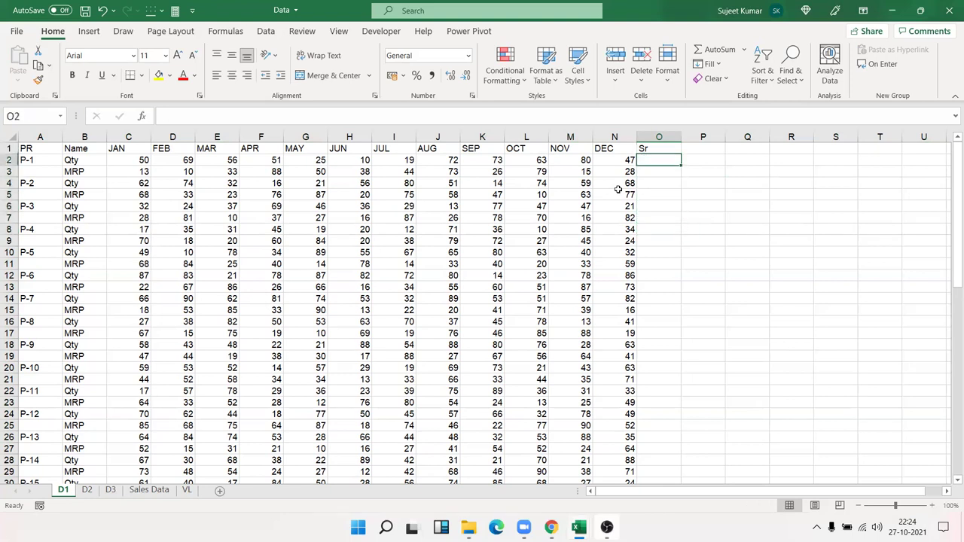
text(1)
key(Return)
text(1)
key(Return)
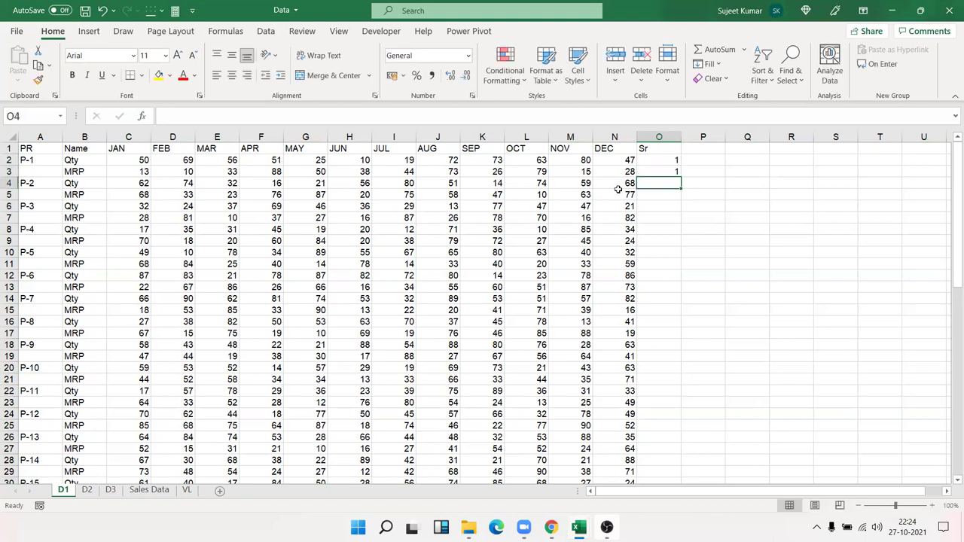
Enter =O2+1 in O4 and fill it down column O
text(=)
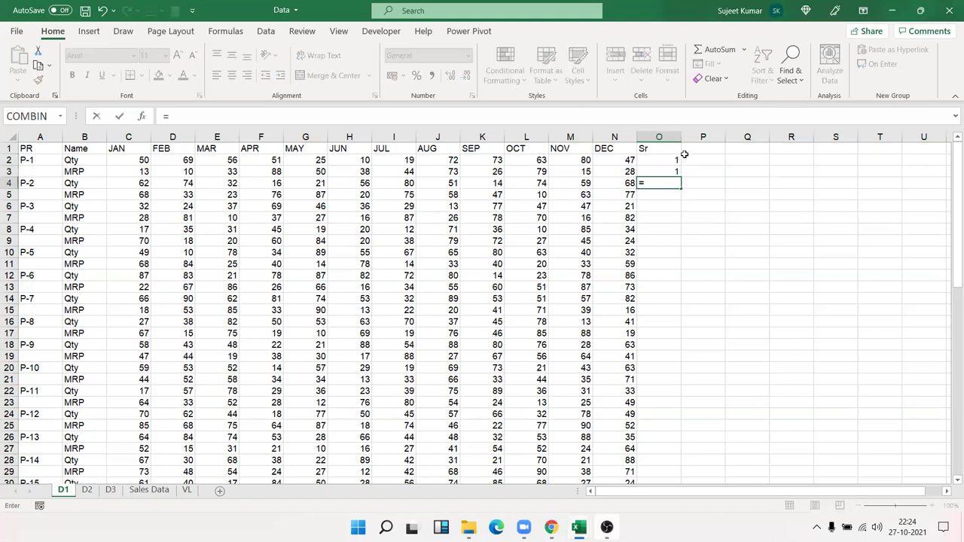
click(675, 162)
text(+)
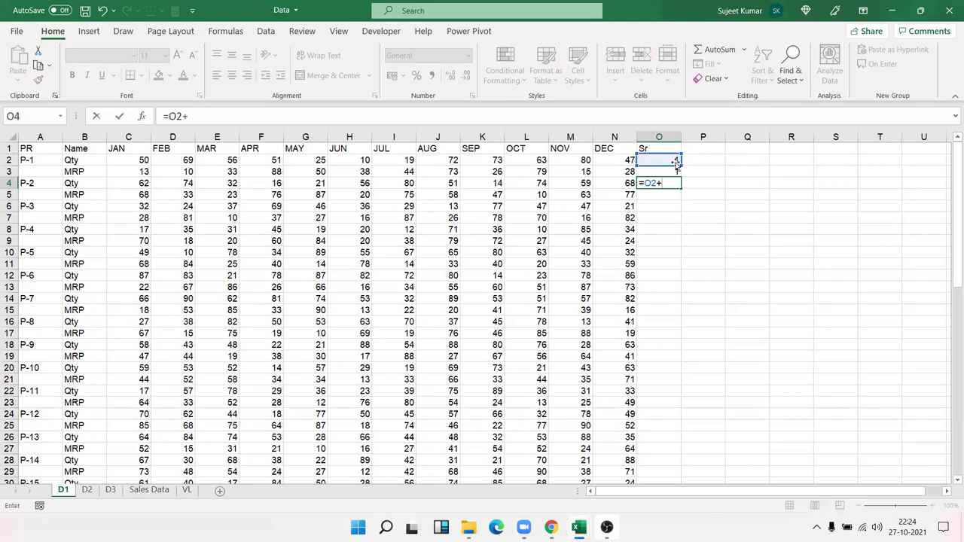
text(1)
key(Return)
click(672, 185)
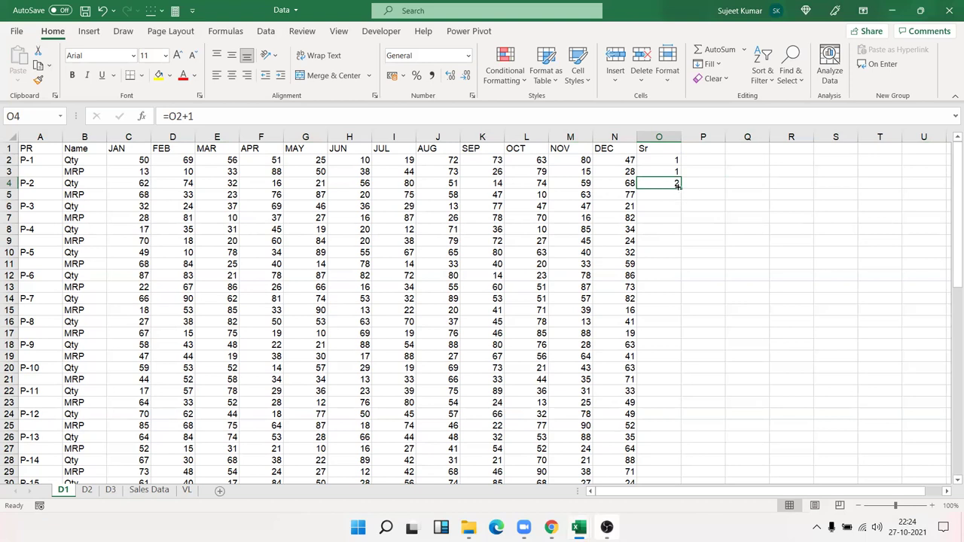
drag(682, 189, 683, 479)
mouse_move(659, 207)
mouse_down()
mouse_move(703, 207)
mouse_move(674, 241)
mouse_up()
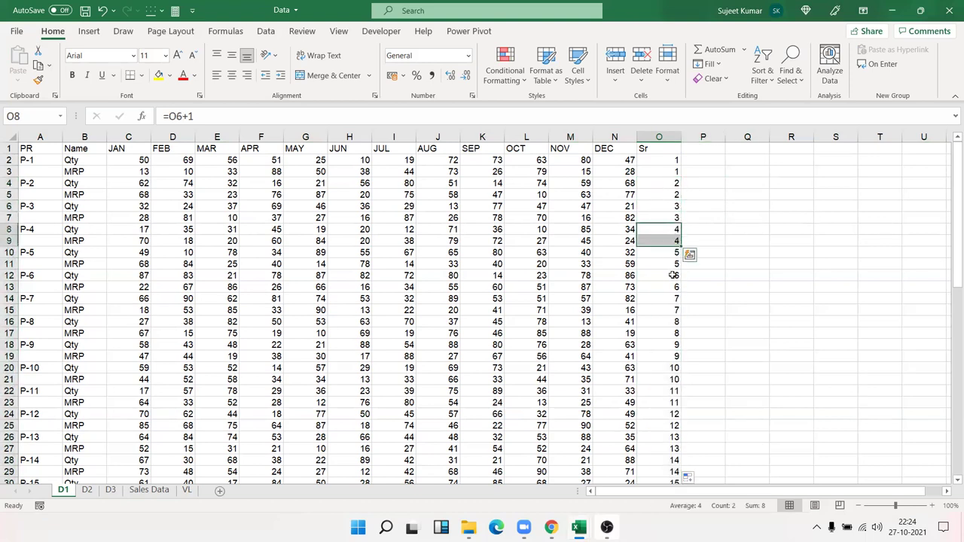
Check the serial formulas in O4 through O7 and scroll to verify the numbering
double_click(663, 183)
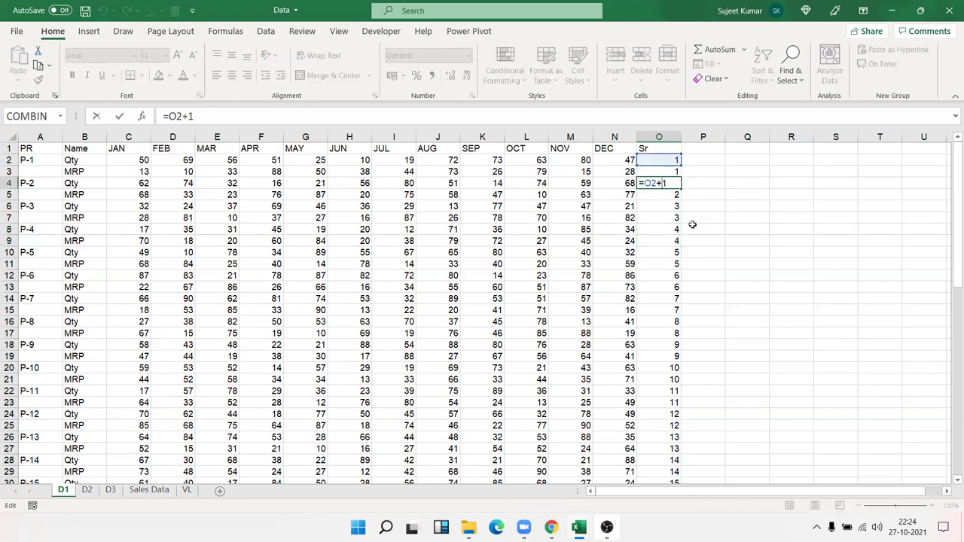
key(Return)
double_click(666, 196)
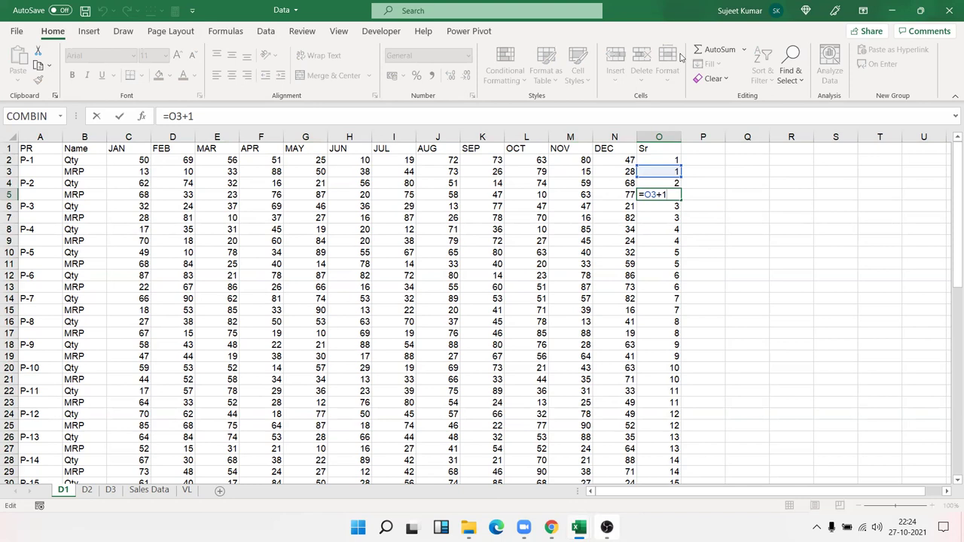
key(Escape)
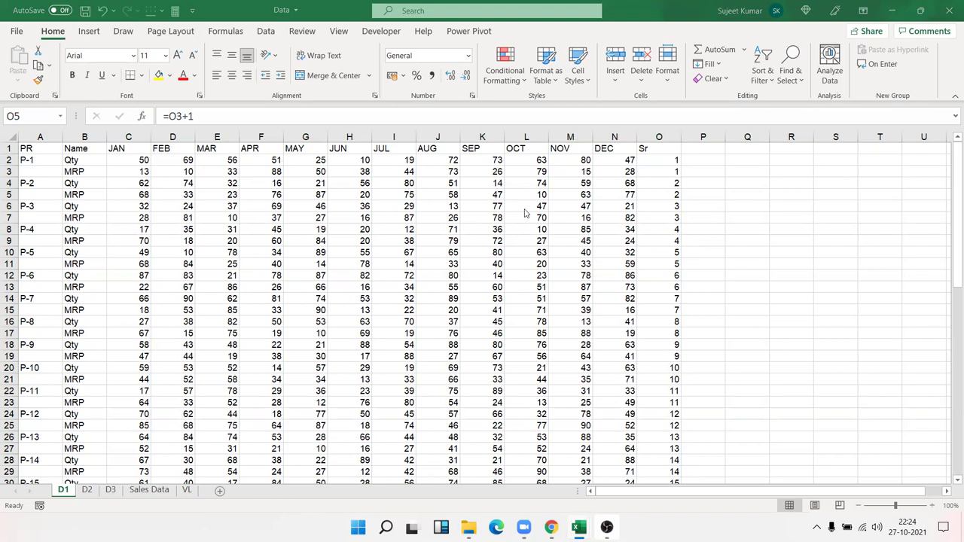
double_click(671, 209)
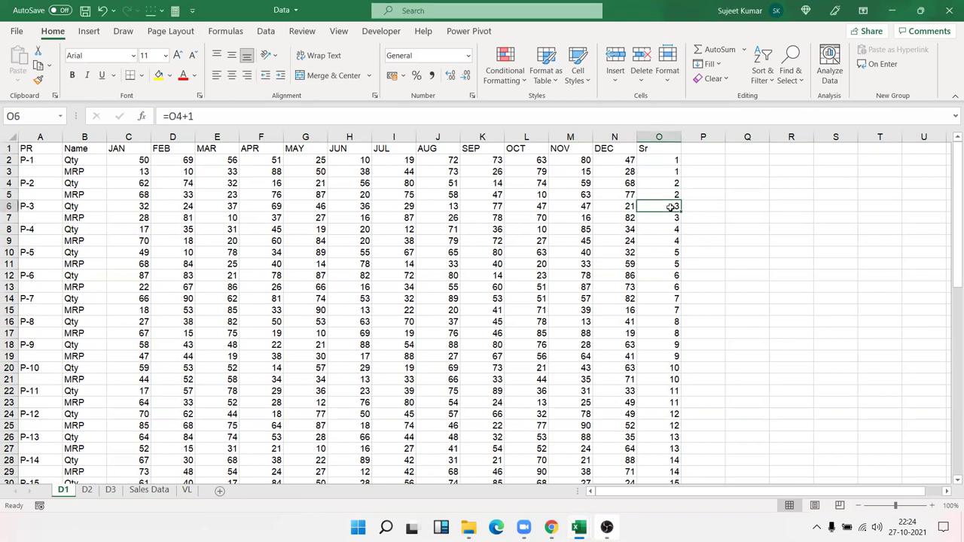
key(Escape)
double_click(671, 218)
key(Escape)
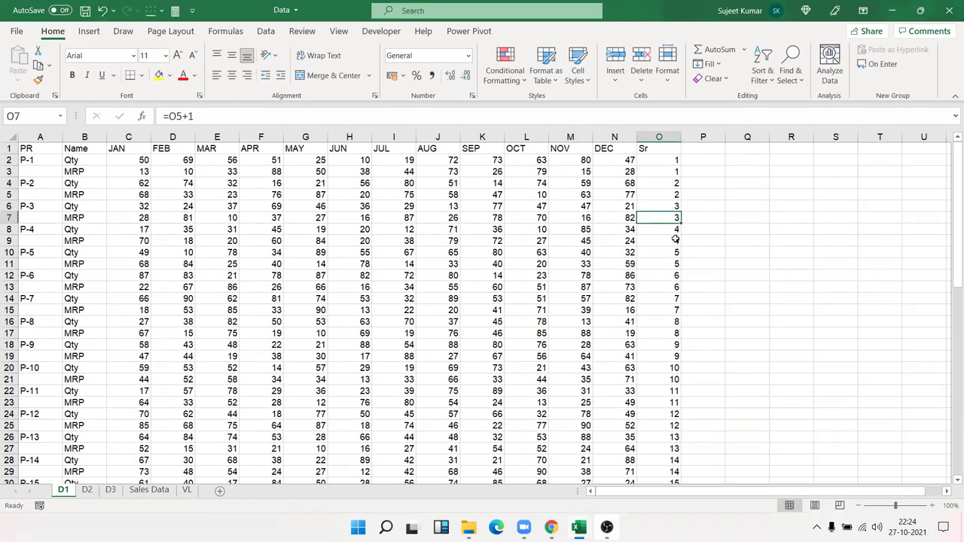
scroll(674, 297, down, 9)
scroll(675, 297, down, 6)
scroll(674, 294, up, 11)
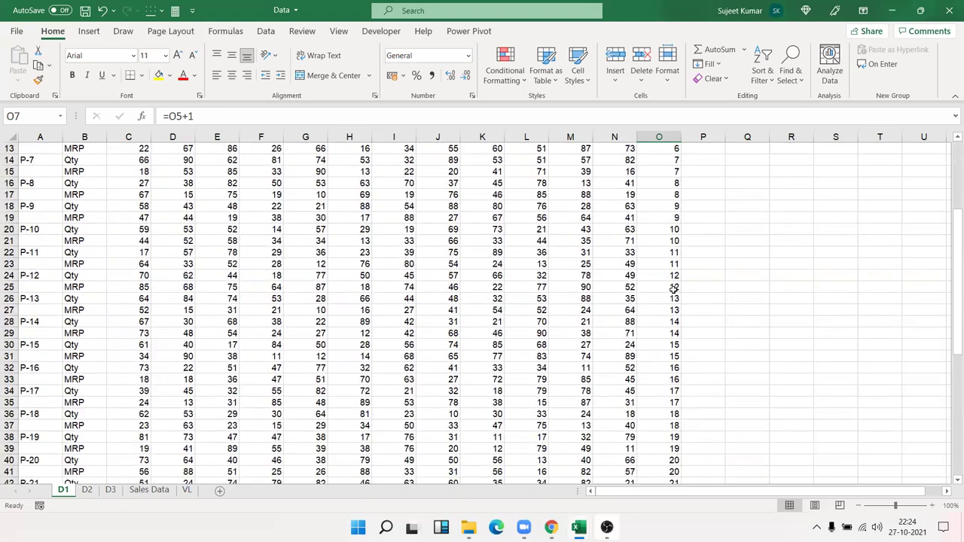
scroll(674, 290, up, 4)
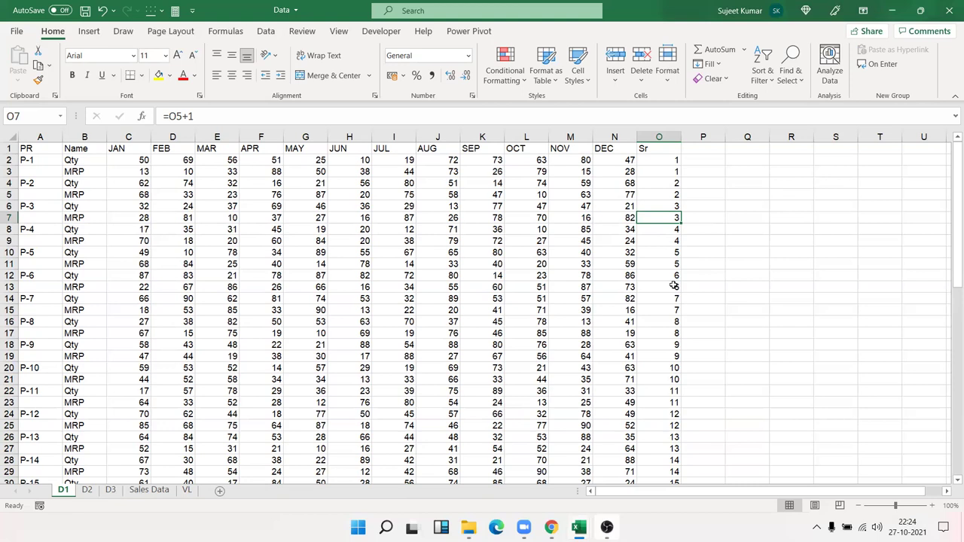
Copy the Sr numbers O2:O65 and paste them back as plain values
click(673, 171)
click(669, 159)
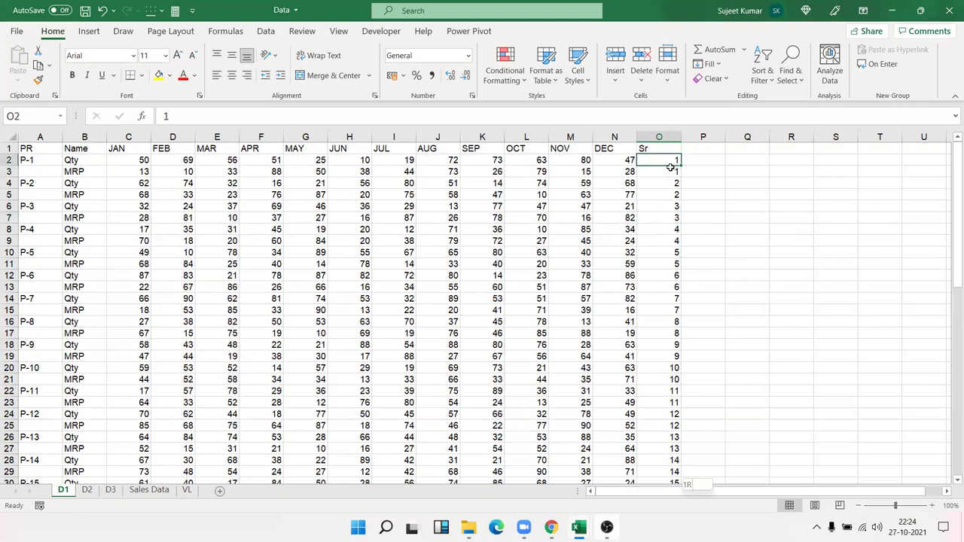
key(ctrl+shift+Down)
key(ctrl+c)
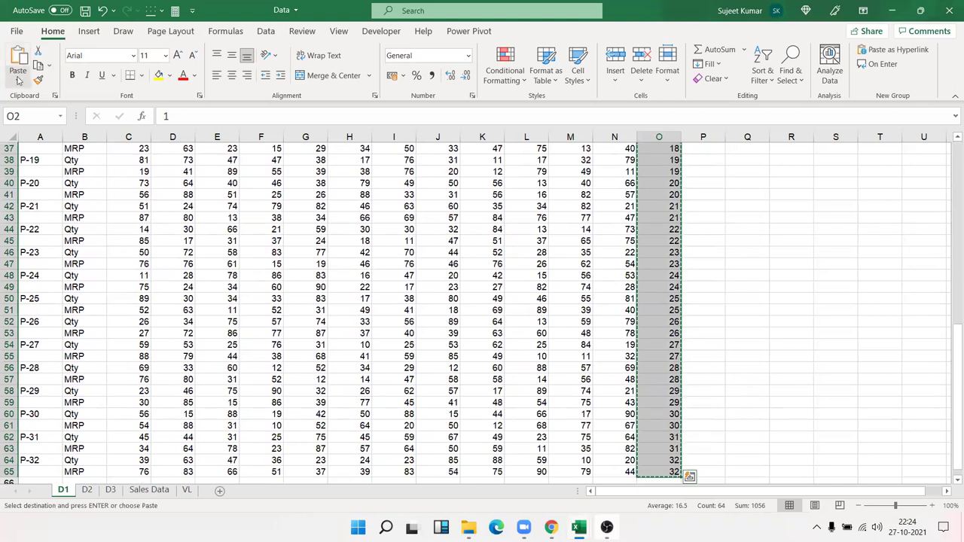
click(18, 78)
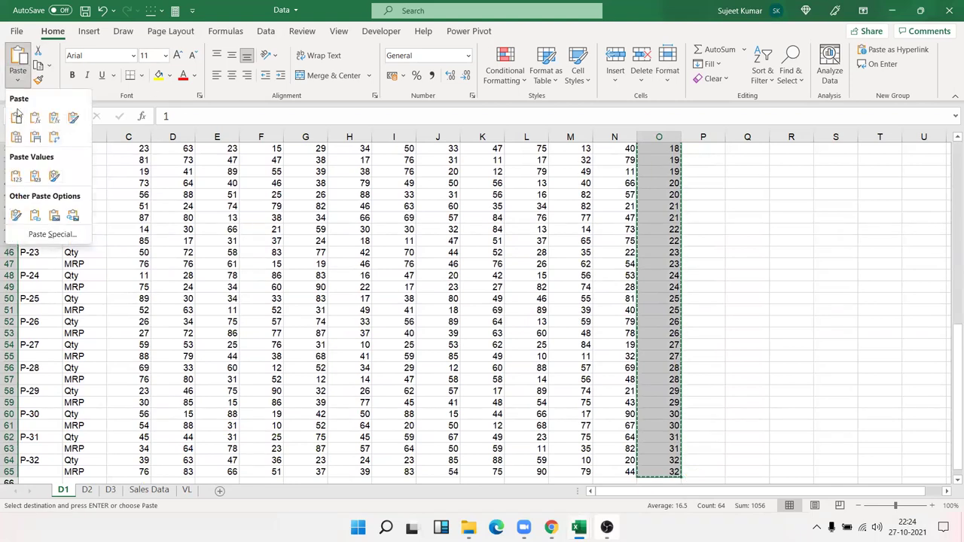
click(16, 177)
click(662, 218)
scroll(725, 301, down, 2)
scroll(726, 301, down, 4)
scroll(712, 300, up, 6)
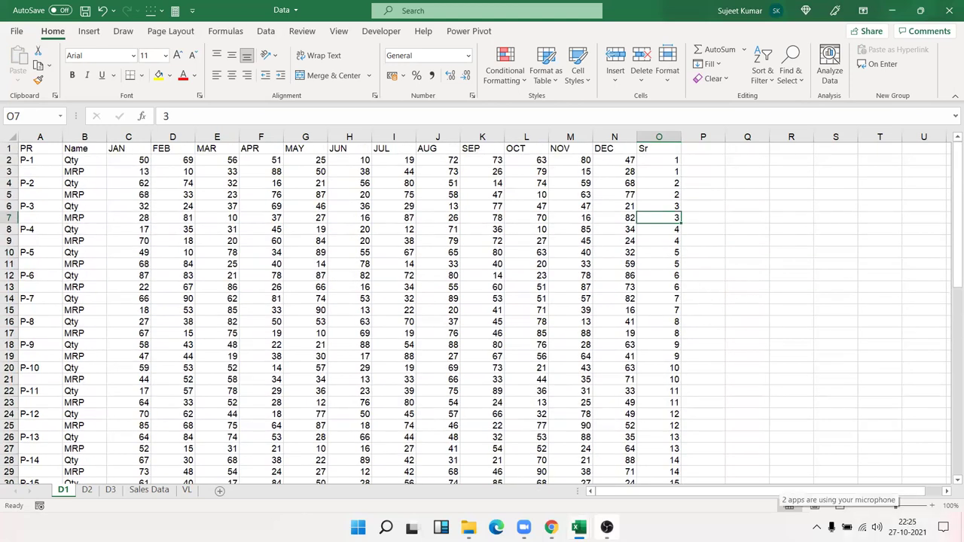
click(817, 528)
click(576, 346)
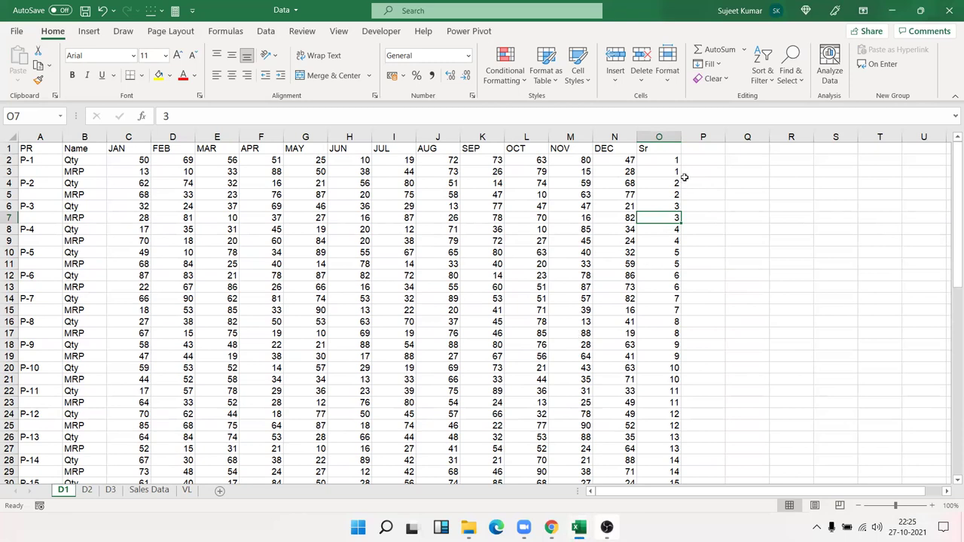
Trial-insert a blank row at row 5, then undo it
drag(663, 160, 669, 264)
click(671, 198)
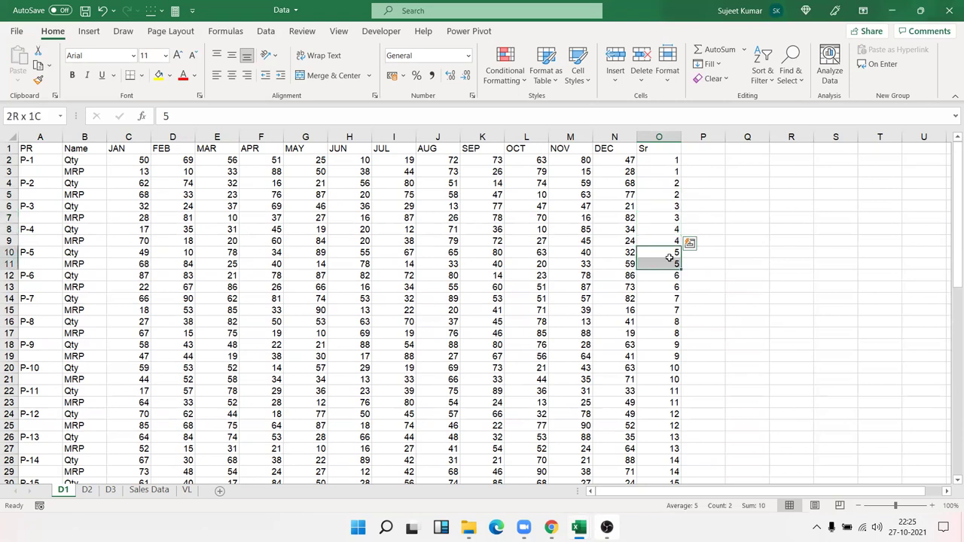
click(661, 196)
key(shift+space)
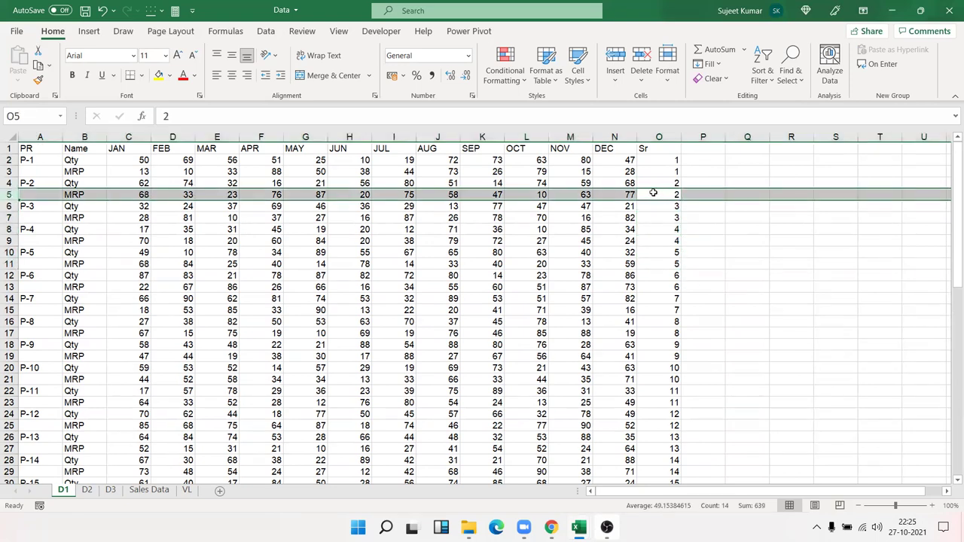
key(ctrl+shift+plus)
key(ctrl+z)
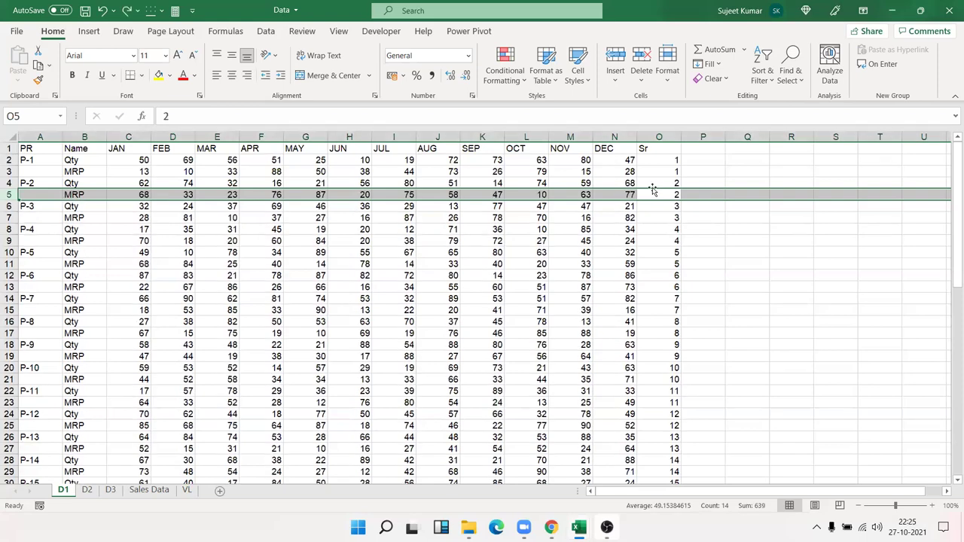
click(663, 210)
Enter 1 and 2 in O66:O67 and fill the series down to 32 in row 97
key(ctrl+Down)
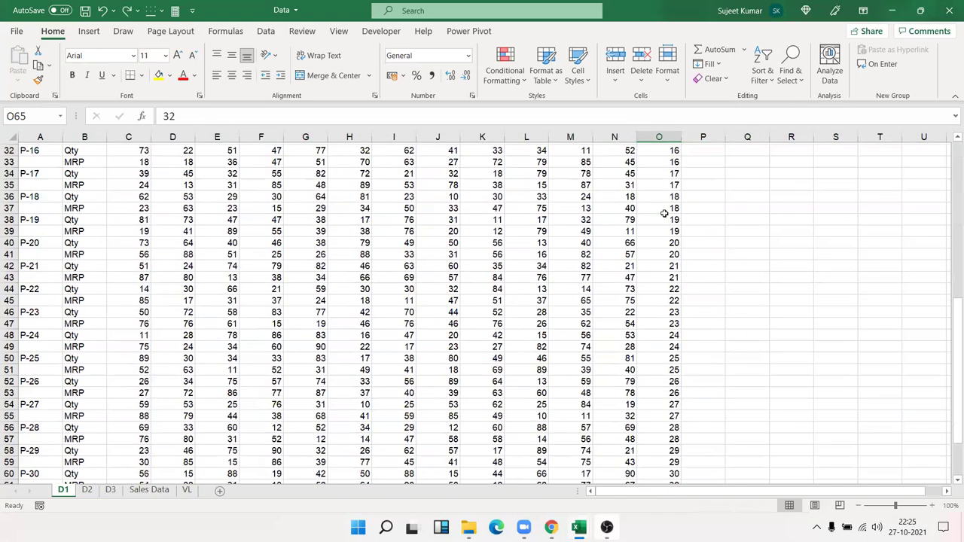
key(Down)
key(Up)
key(Up)
key(Down)
key(Down)
text(1)
key(Return)
text(2)
key(Up)
drag(657, 450, 667, 461)
scroll(682, 360, down, 3)
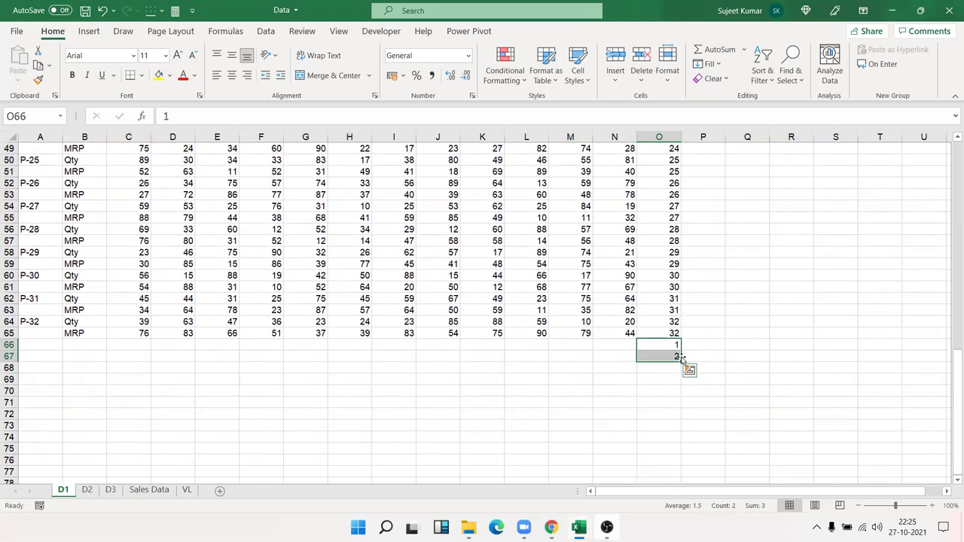
drag(680, 362, 671, 473)
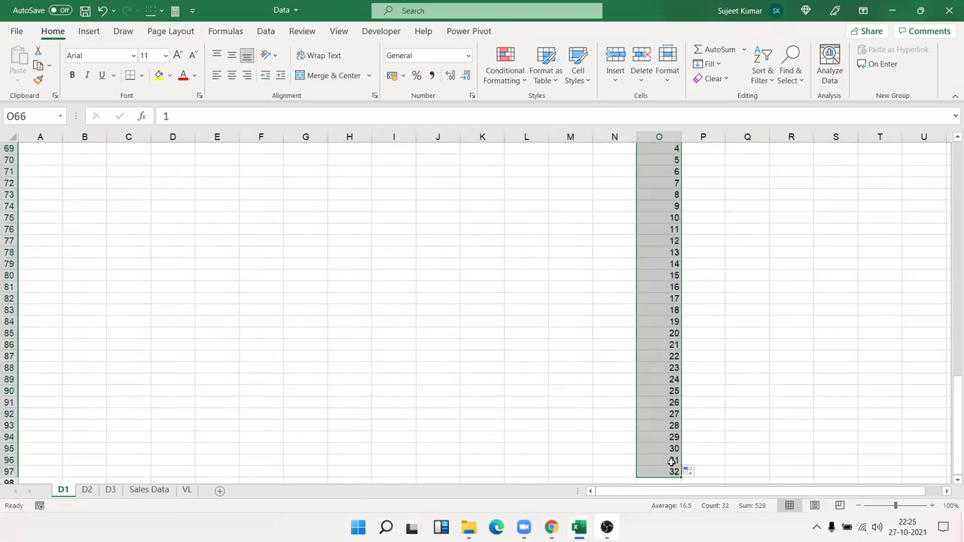
scroll(665, 413, up, 4)
Check where the Sr and DEC columns end, then return to the top
click(669, 254)
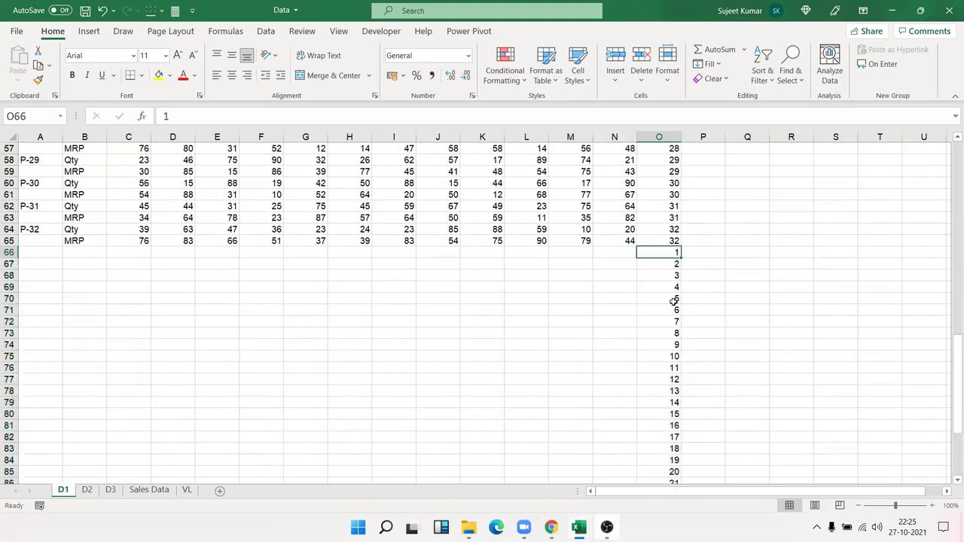
key(ctrl+Up)
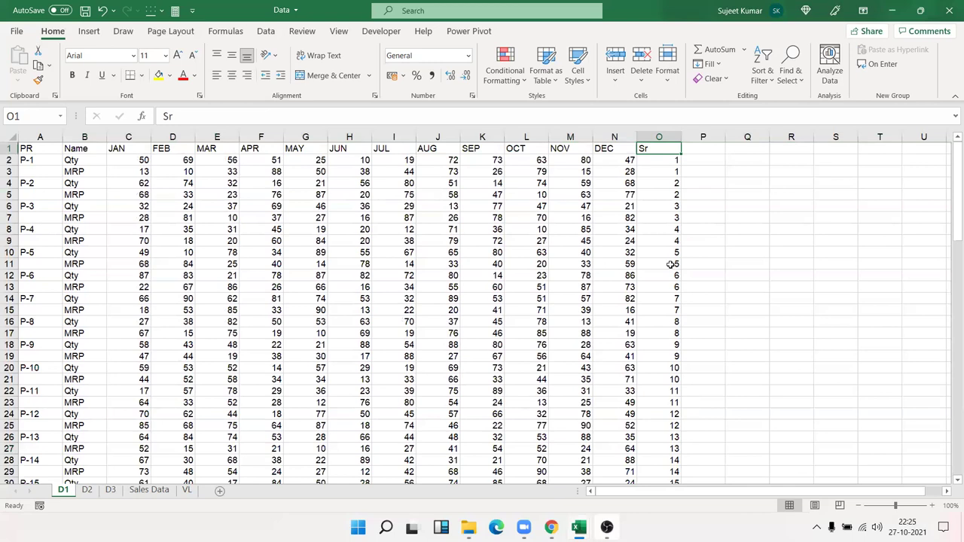
key(Down)
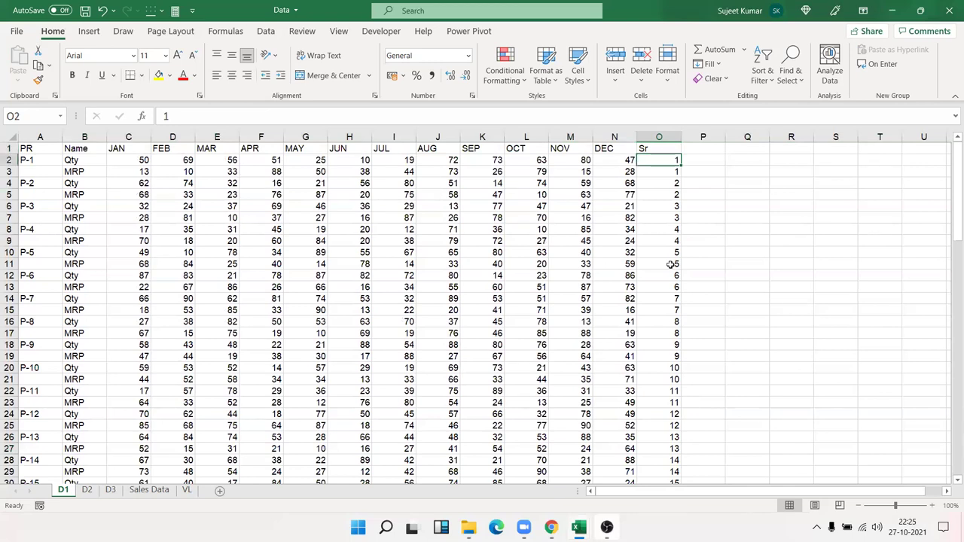
key(shift+Down)
key(Left)
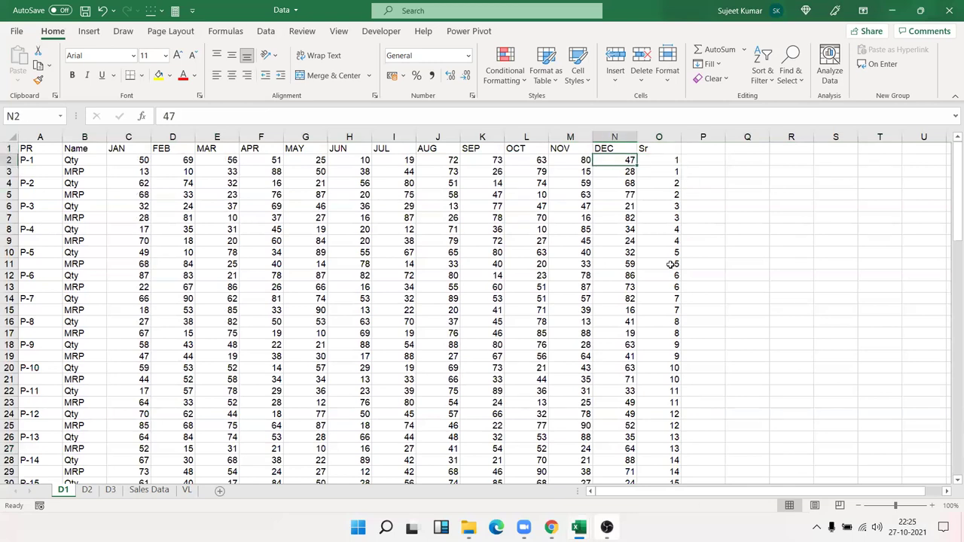
key(ctrl+Down)
key(Down)
key(Up)
key(Down)
key(Up)
key(ctrl+Up)
key(Down)
key(Down)
key(Down)
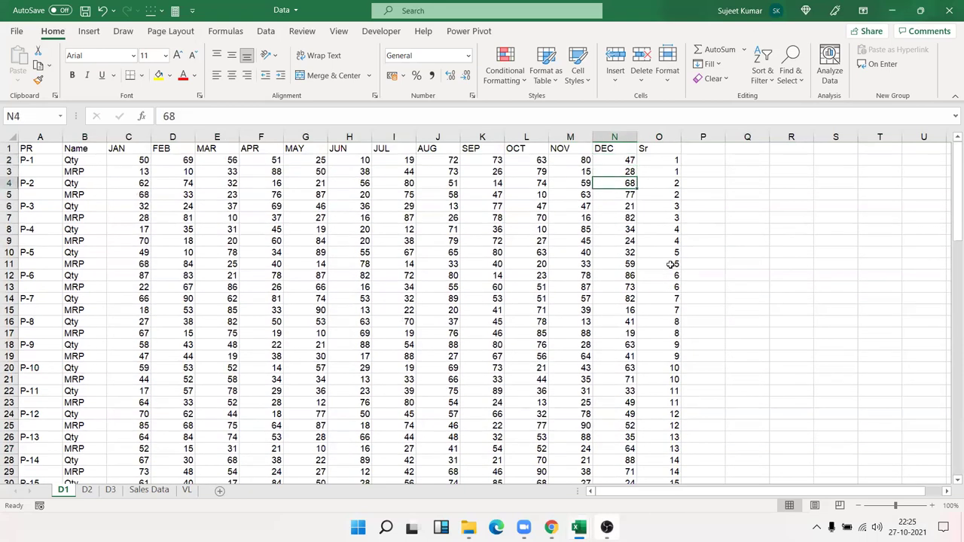
Insert a test blank row at row 4 with a 1 in it, then delete it
key(shift+space)
key(ctrl+plus)
key(Right)
text(1)
key(Return)
key(Up)
key(Left)
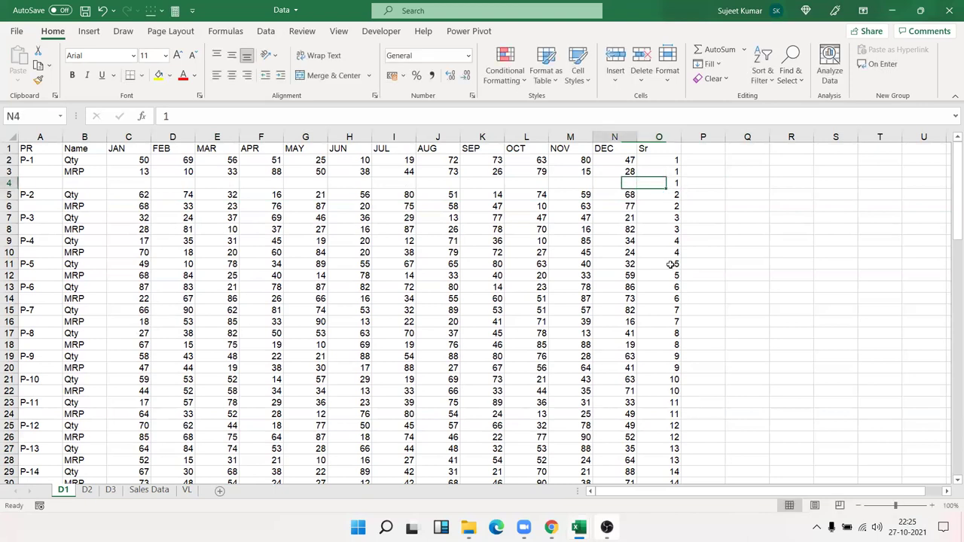
key(ctrl+shift+Left)
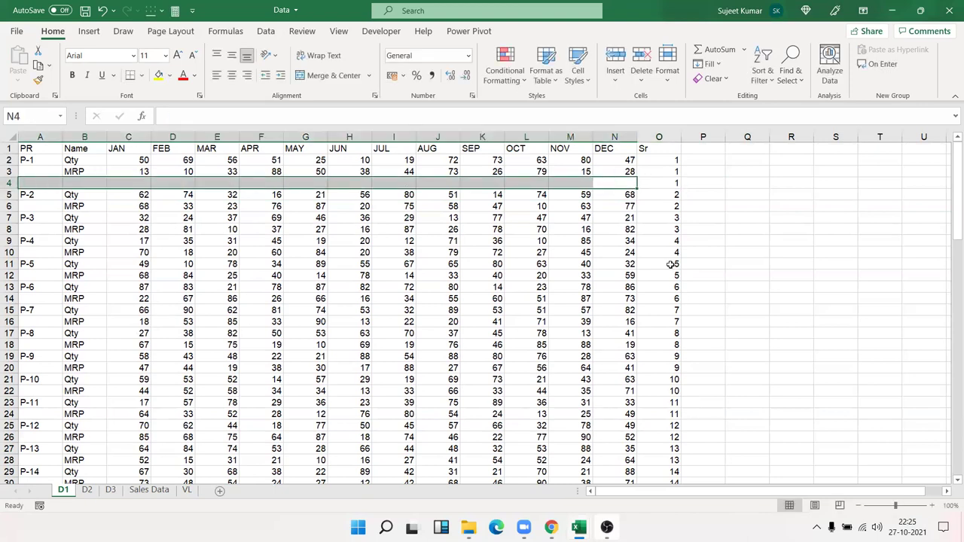
key(Right)
key(Delete)
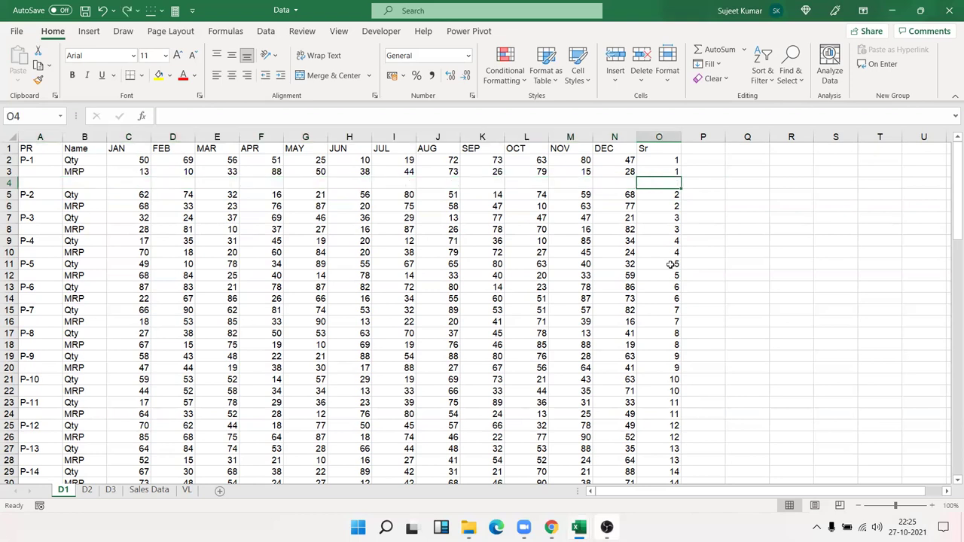
key(Left)
key(shift+space)
key(ctrl+minus)
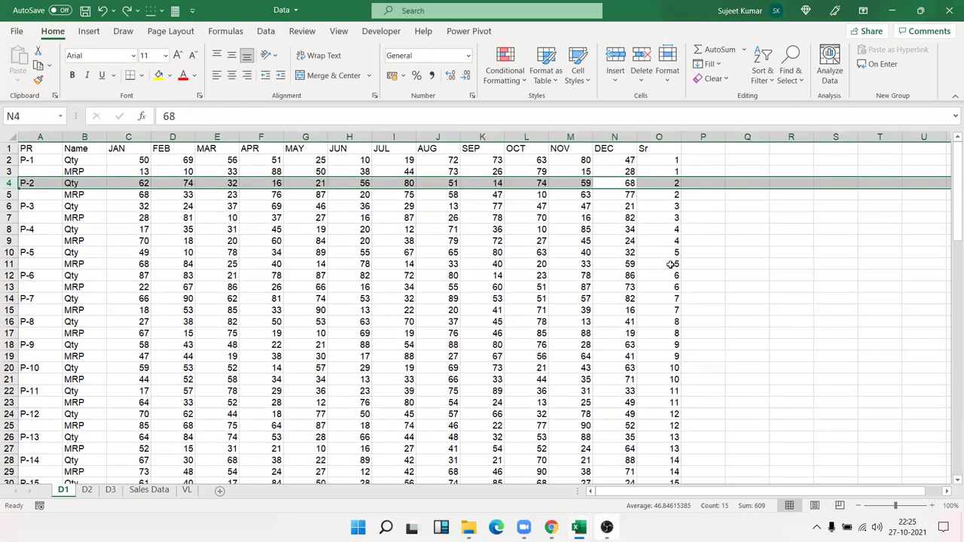
Select the whole table A1:O97 from the header row down
key(ctrl+Up)
key(Right)
key(ctrl+shift+Left)
key(ctrl+shift+Down)
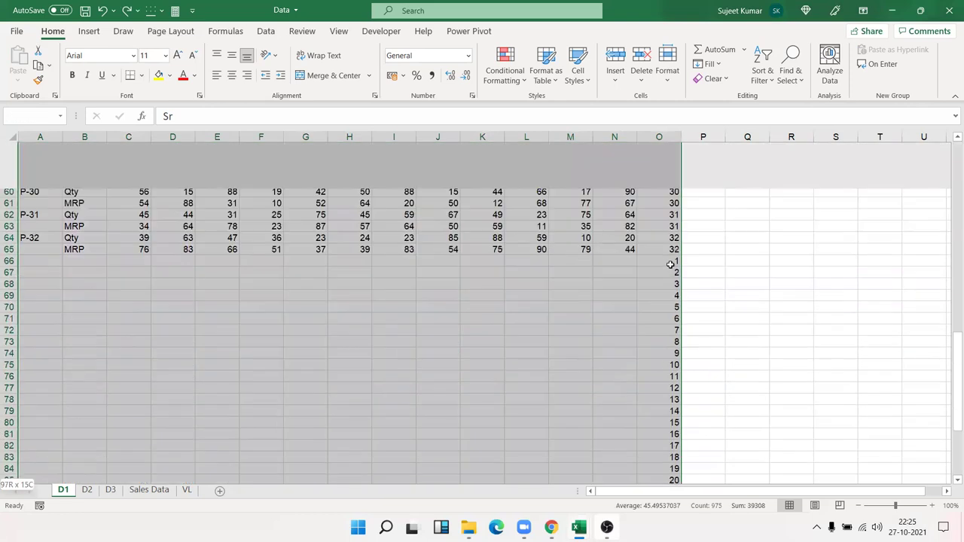
Custom-sort the selected table by the Sr column
click(763, 76)
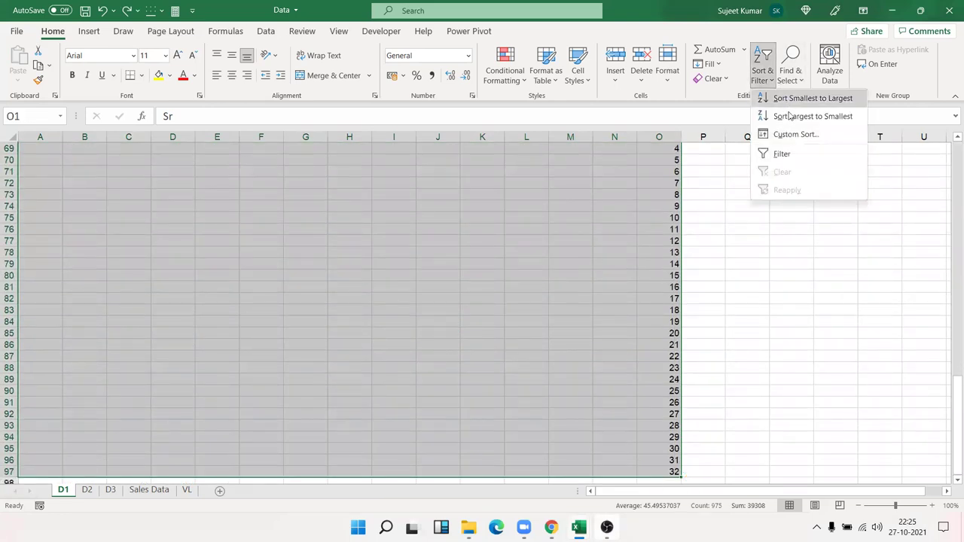
click(791, 134)
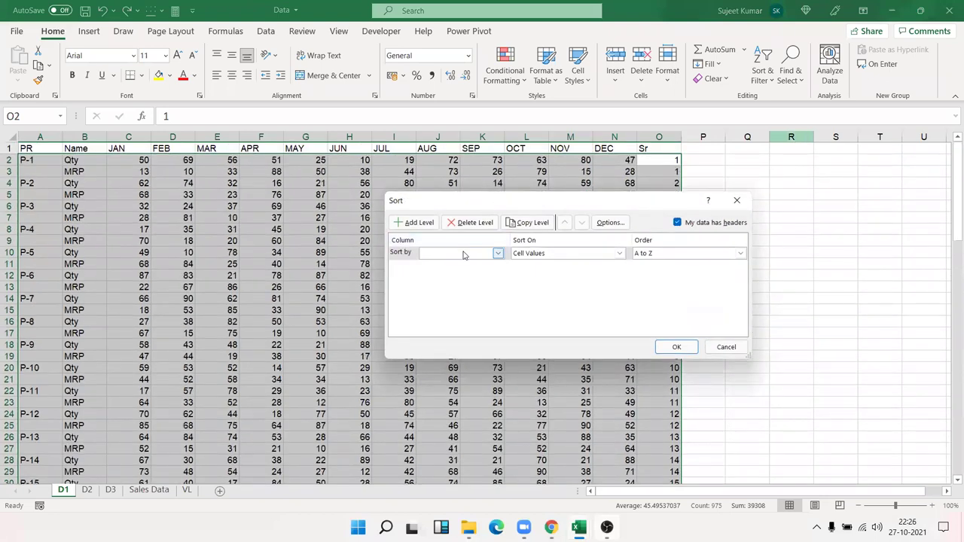
click(463, 254)
scroll(445, 339, down, 1)
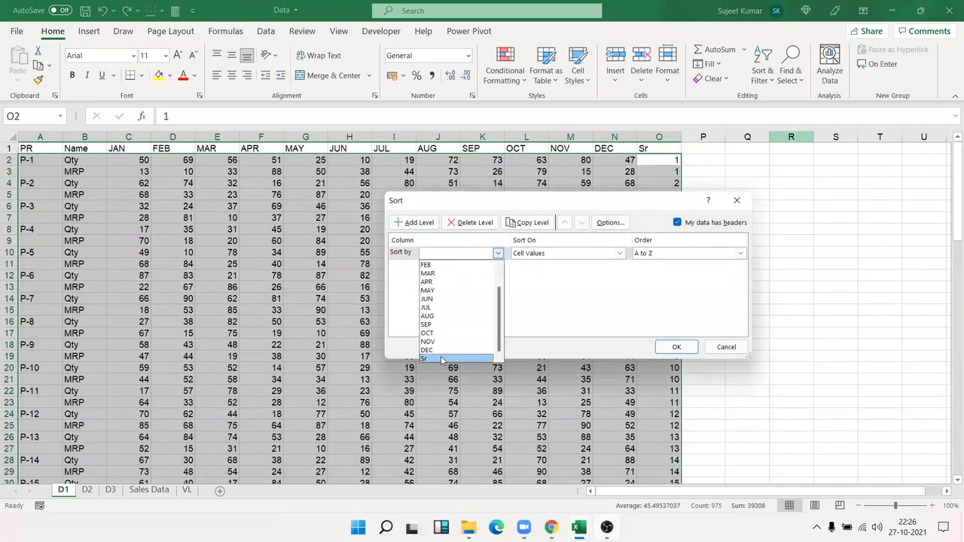
click(442, 359)
click(675, 347)
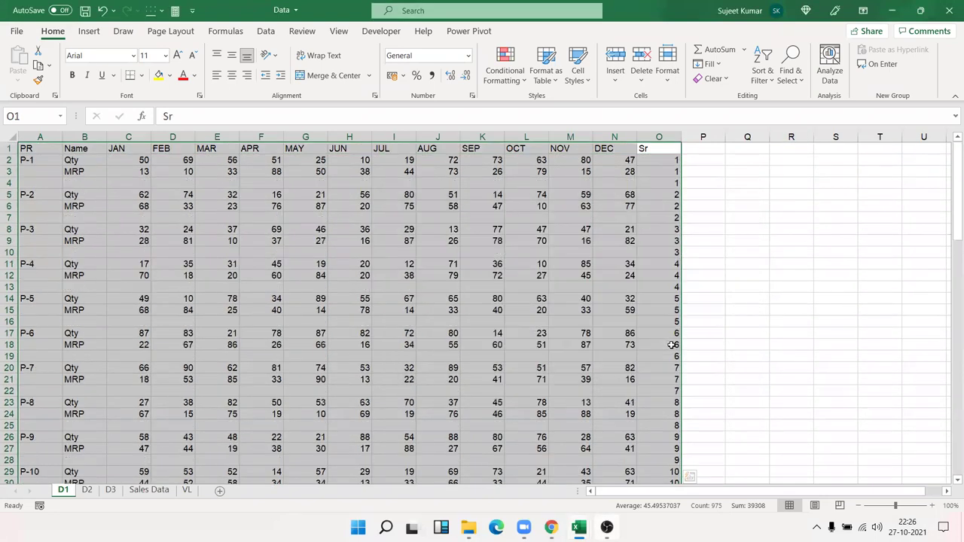
Clear the Sr helper column O
click(655, 254)
click(673, 130)
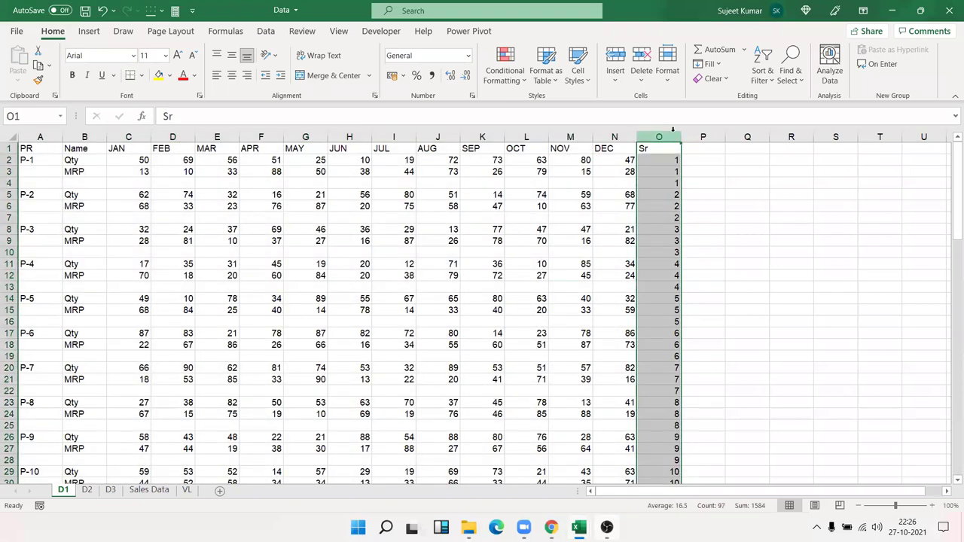
key(Delete)
Point out the blank separator rows 7, 13 and 19 in the sorted table
click(605, 206)
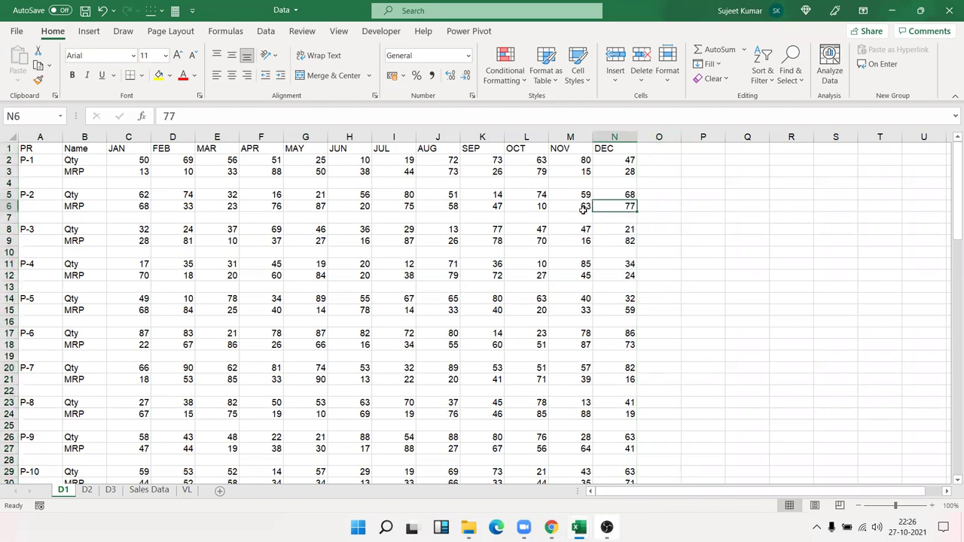
click(611, 217)
click(616, 287)
click(621, 332)
click(619, 356)
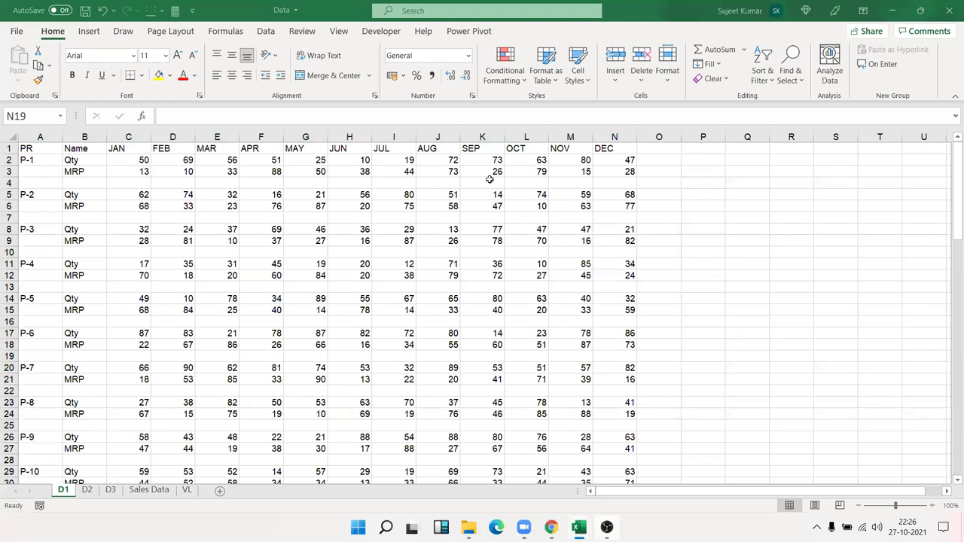
click(401, 287)
scroll(405, 289, down, 5)
scroll(409, 293, up, 5)
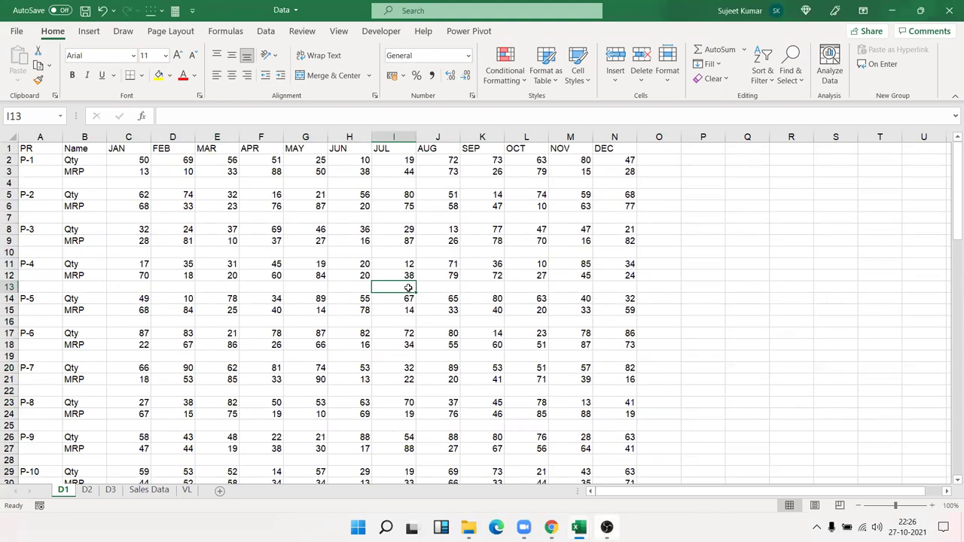
click(84, 183)
click(74, 218)
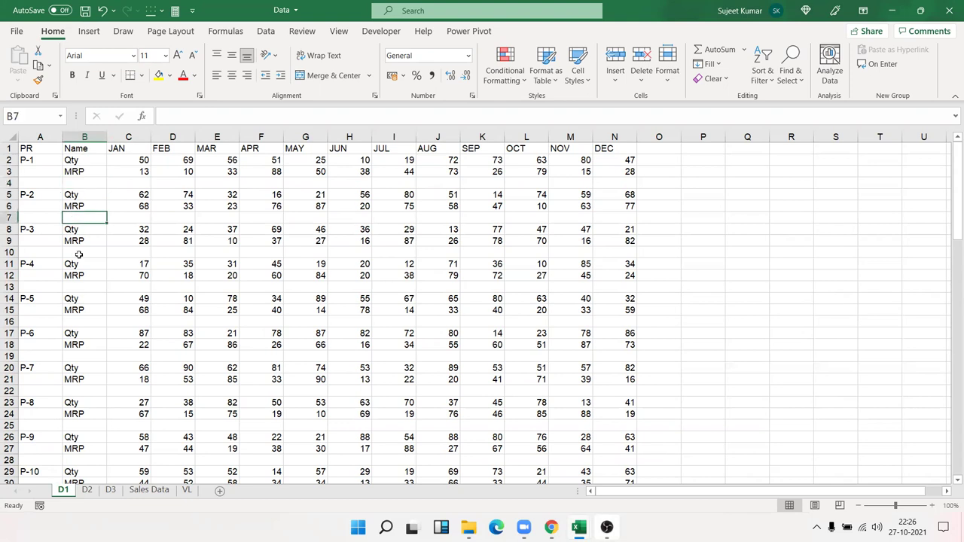
click(79, 254)
click(80, 290)
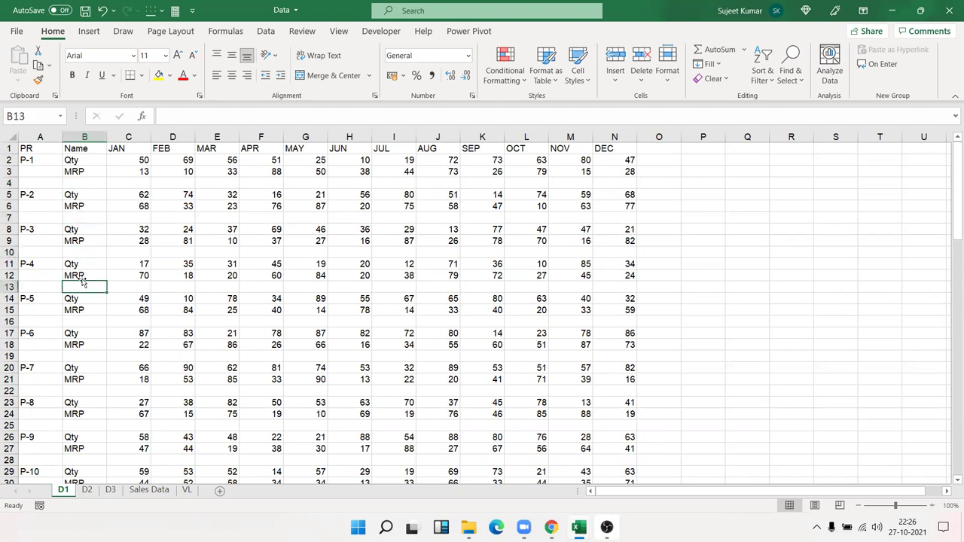
drag(80, 146, 77, 183)
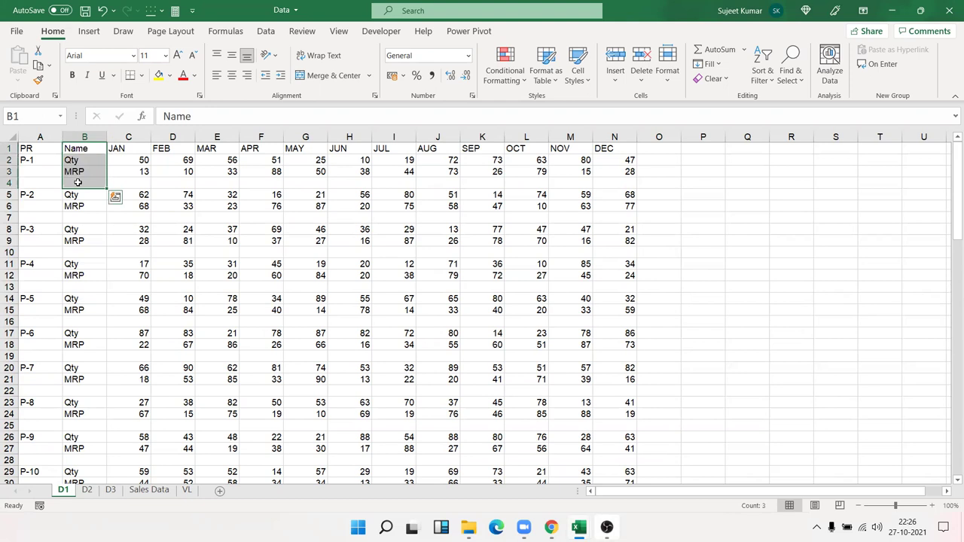
click(78, 183)
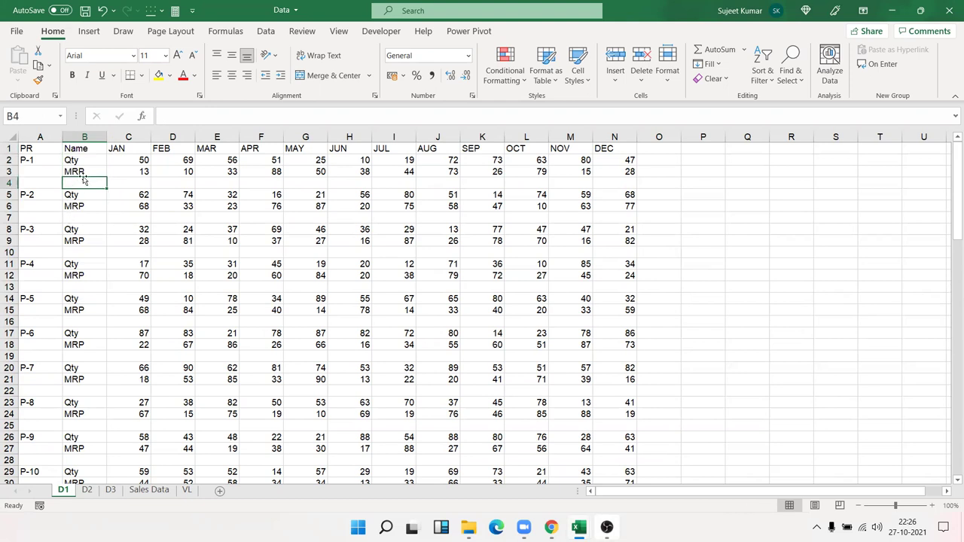
click(88, 151)
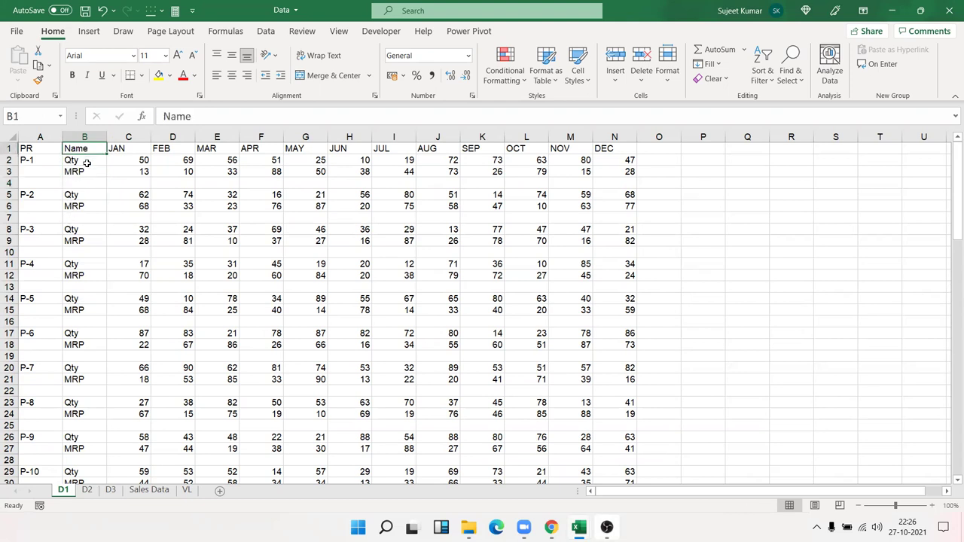
click(87, 162)
click(85, 172)
click(85, 182)
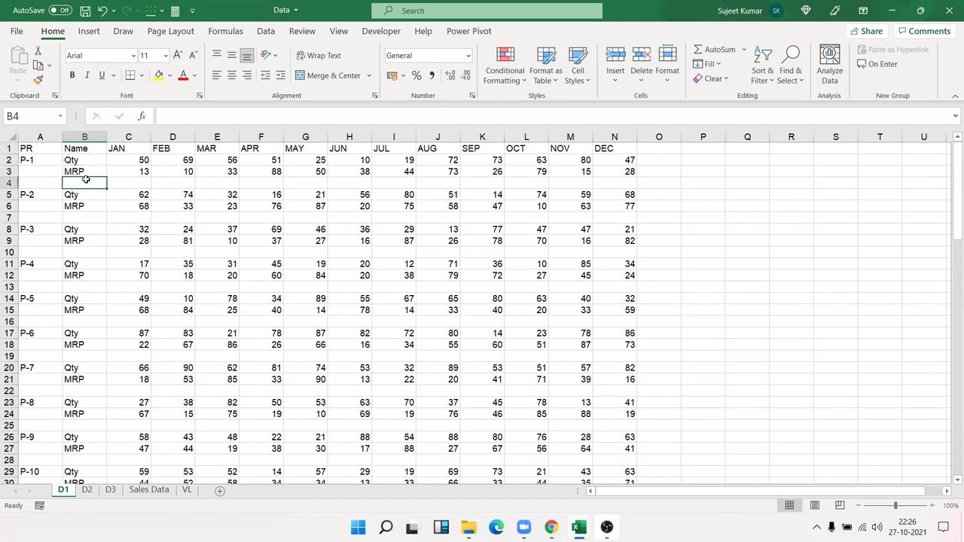
click(84, 195)
click(84, 206)
click(85, 217)
click(84, 181)
text(Total)
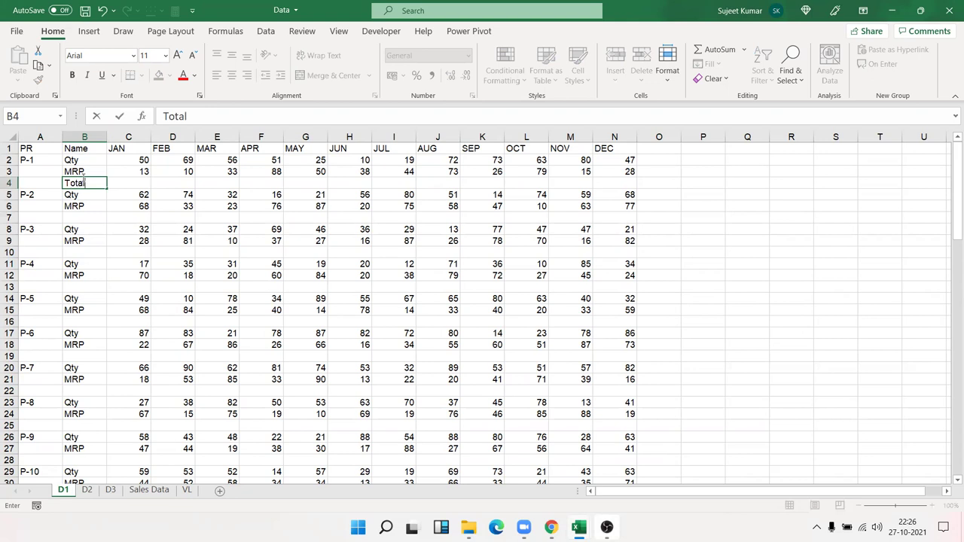
key(Return)
click(84, 183)
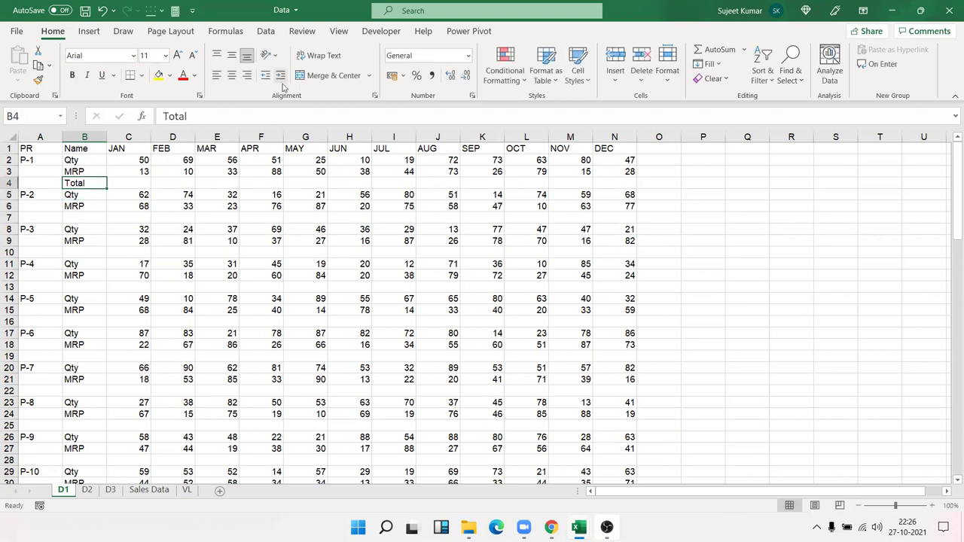
click(73, 74)
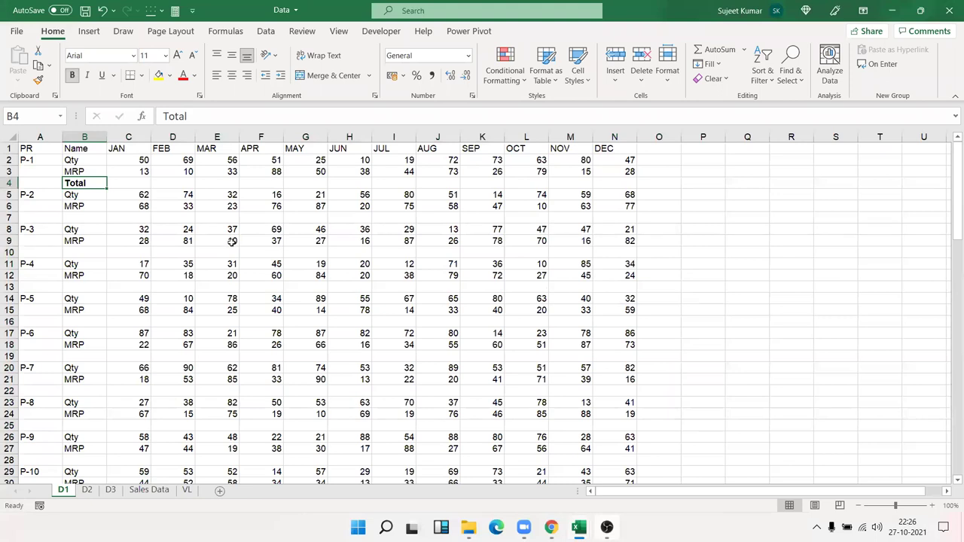
key(ctrl+z)
key(ctrl+z)
scroll(218, 250, down, 1)
scroll(218, 250, down, 7)
scroll(218, 250, up, 8)
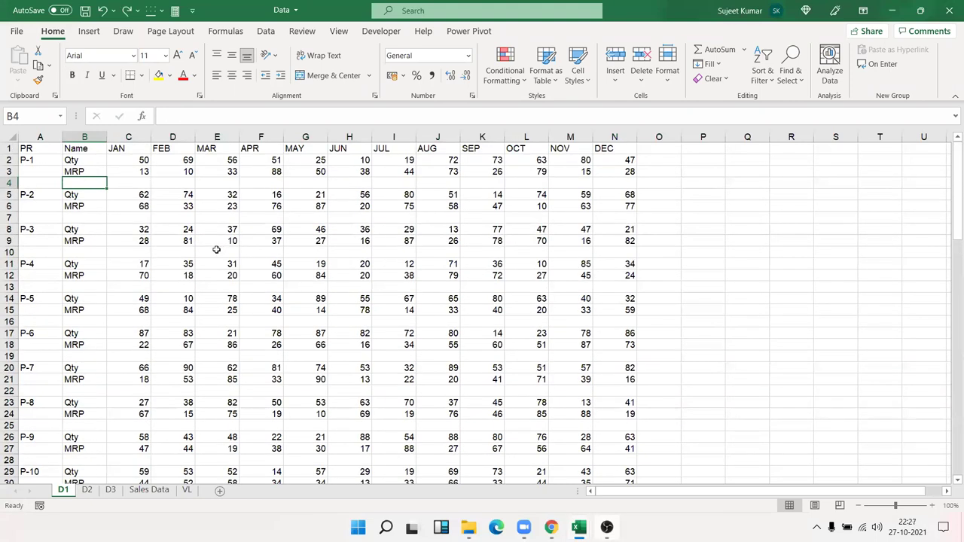
click(88, 153)
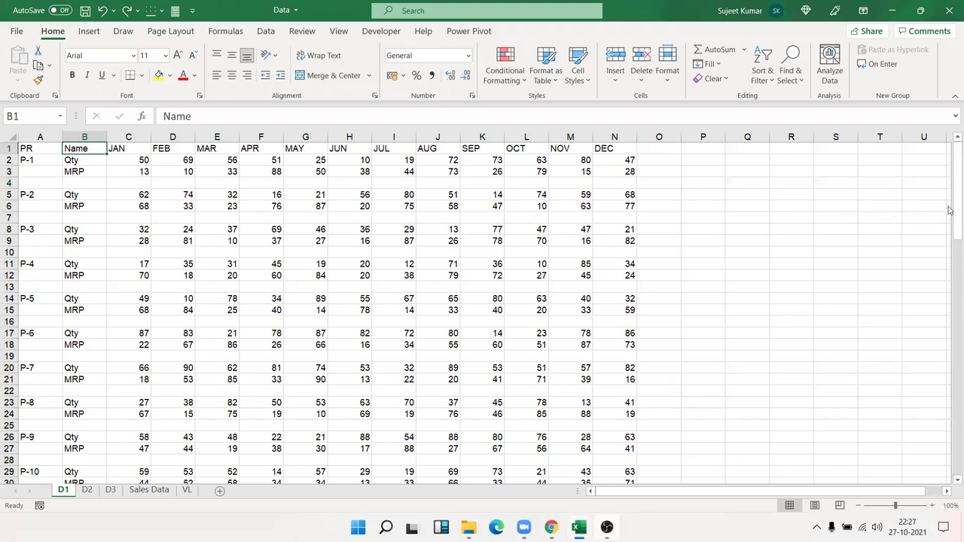
Extend the Name column selection from B1 down to B96, through P-32
drag(951, 211, 951, 451)
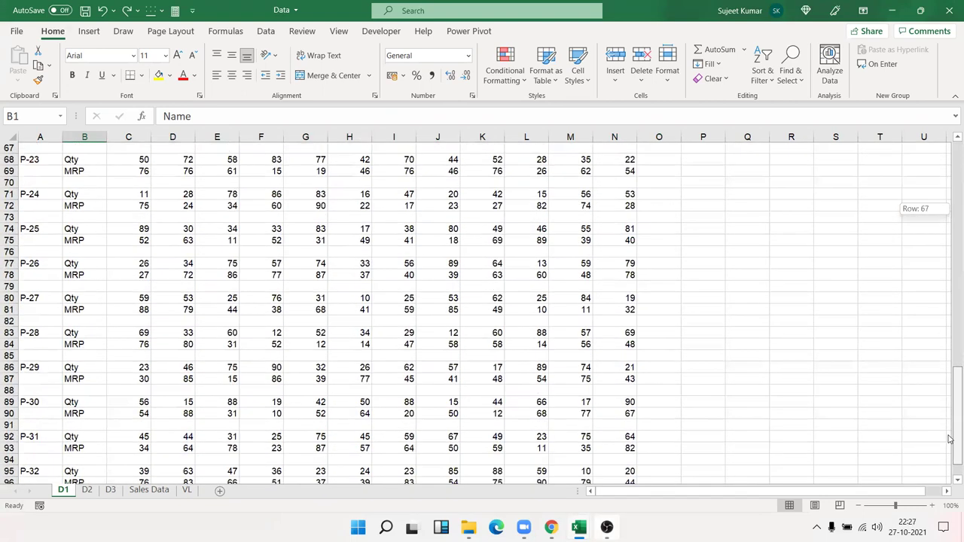
shift+click(83, 447)
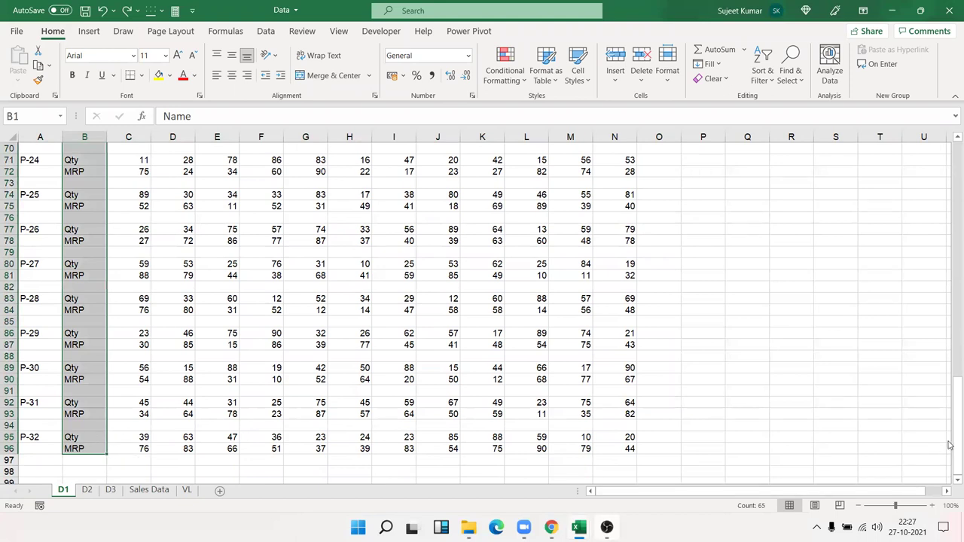
drag(950, 440, 950, 392)
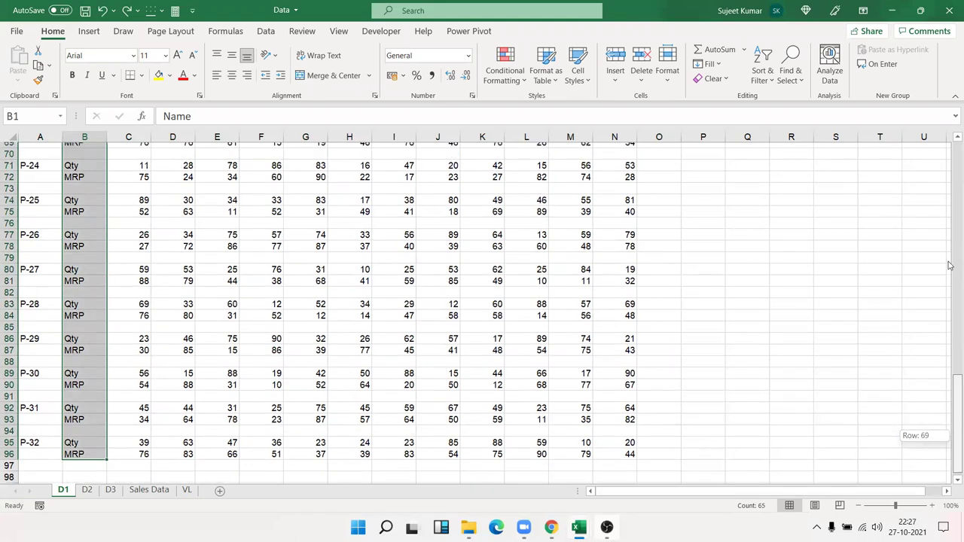
drag(950, 265, 950, 194)
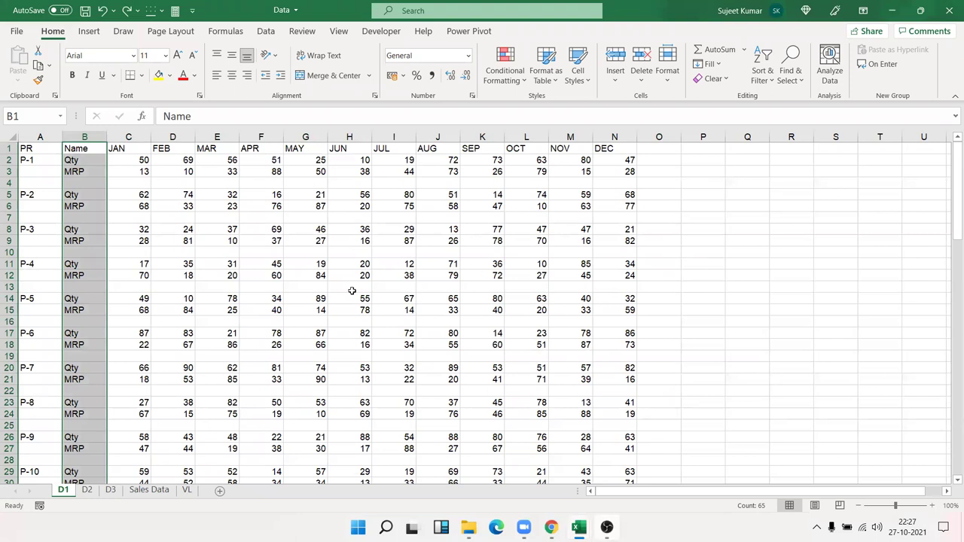
Use Go To Special with Blanks to select the empty separator cells in B1:B96
click(789, 74)
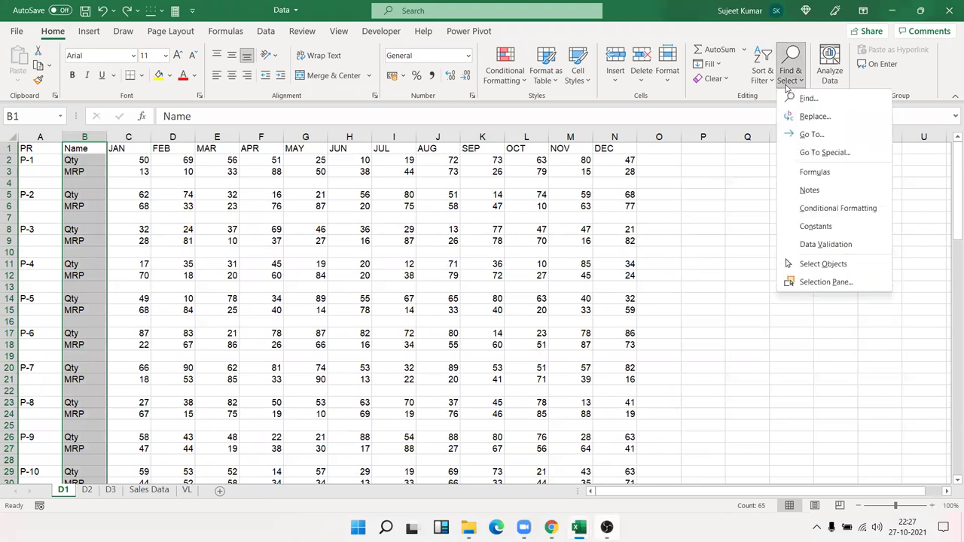
click(843, 153)
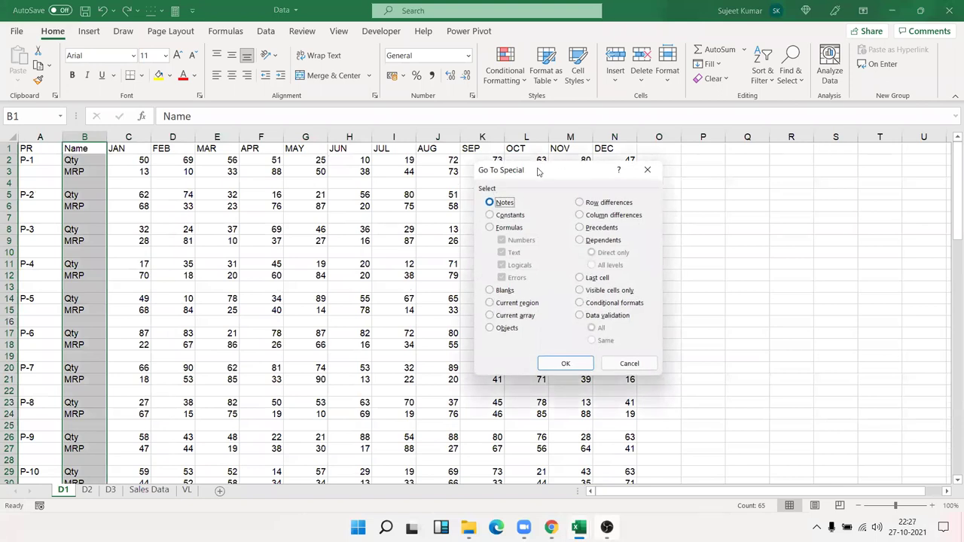
drag(538, 172, 298, 155)
click(264, 274)
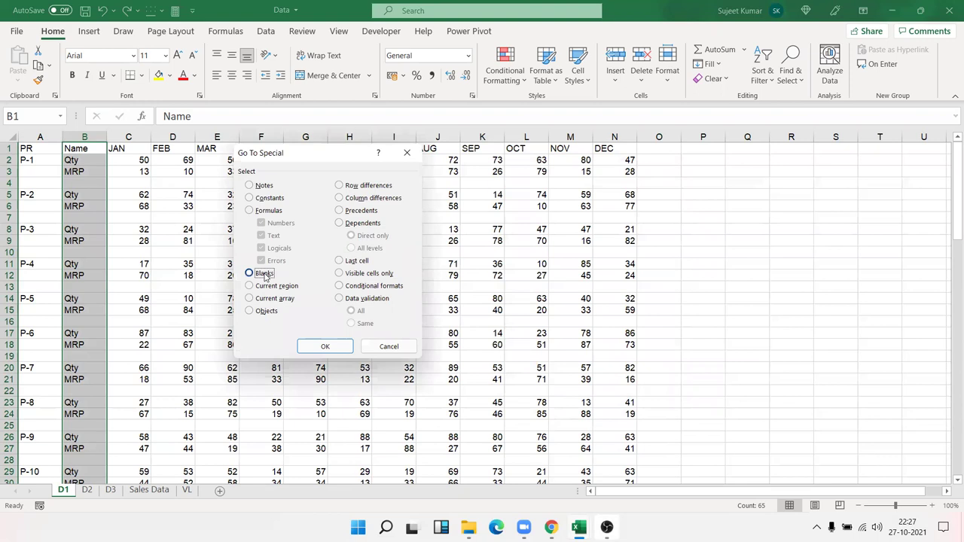
click(337, 351)
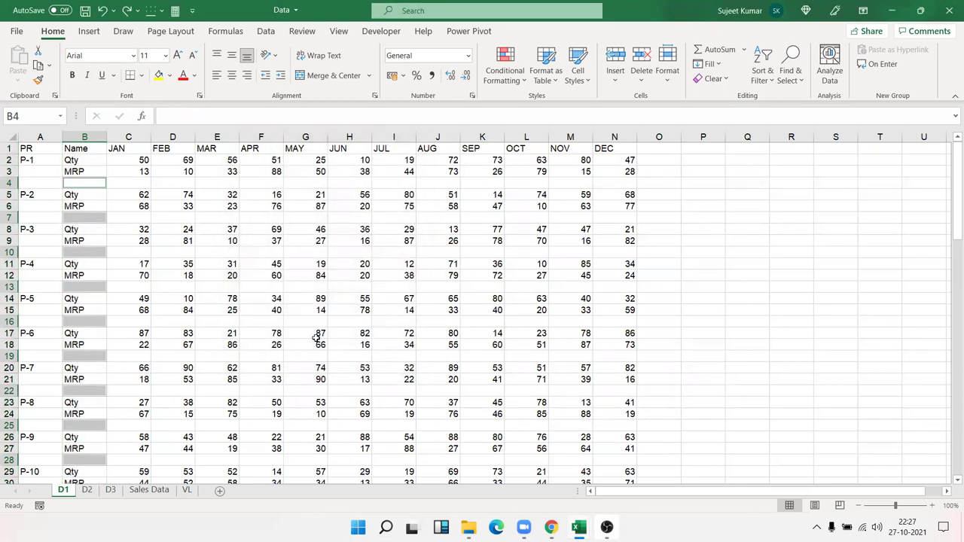
Enter 'Total' into all 32 selected blank separator cells in column B at once
scroll(308, 339, down, 3)
scroll(308, 340, down, 4)
scroll(308, 339, up, 8)
scroll(307, 341, down, 9)
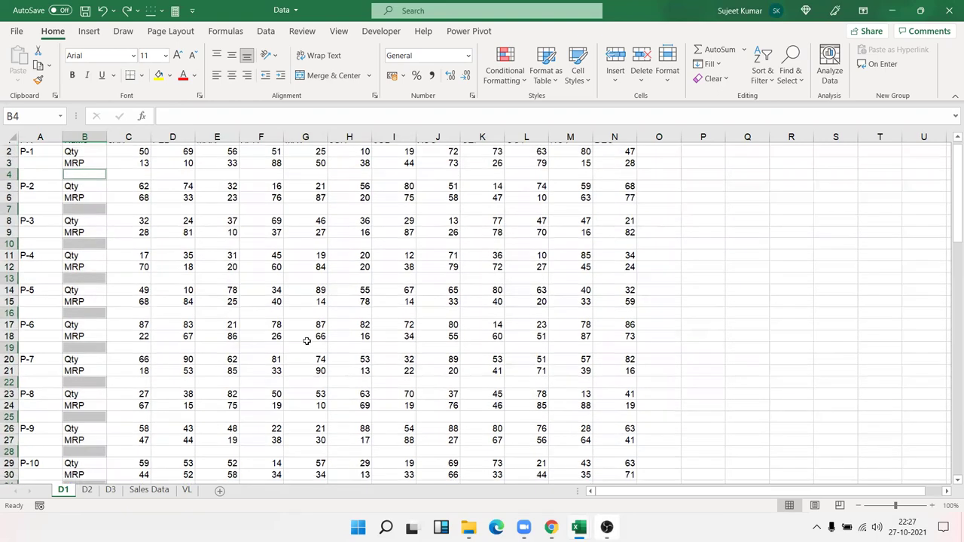
scroll(307, 341, down, 7)
scroll(309, 335, up, 8)
scroll(309, 328, up, 6)
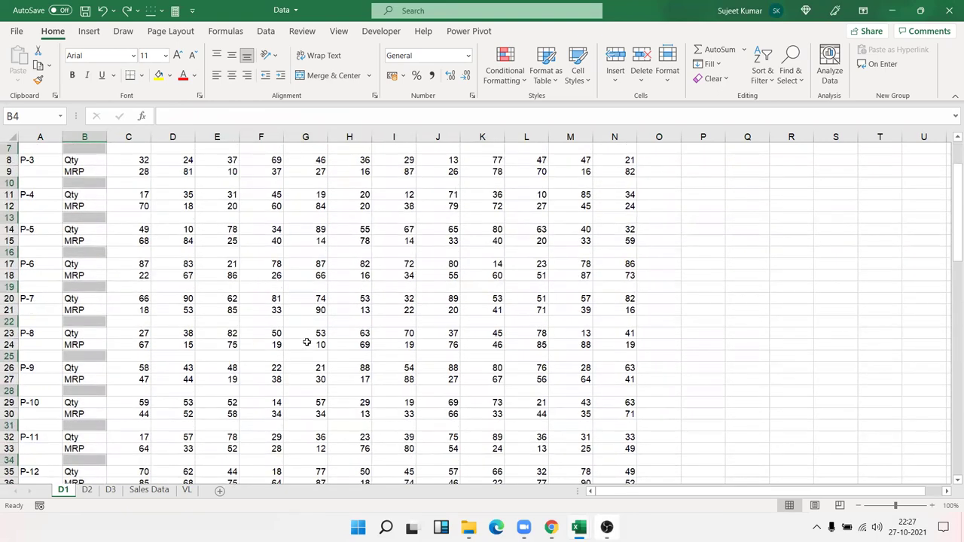
scroll(310, 321, up, 3)
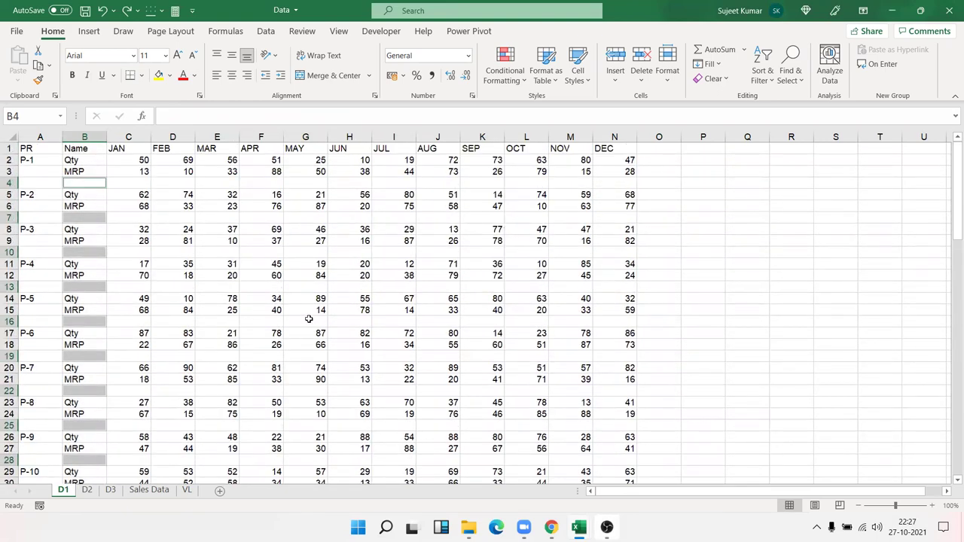
text(Total)
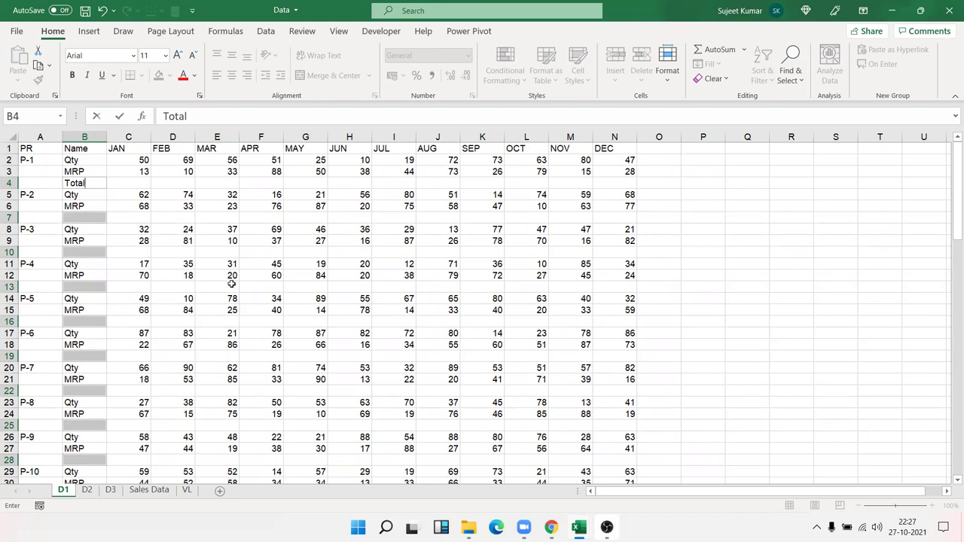
key(ctrl+Return)
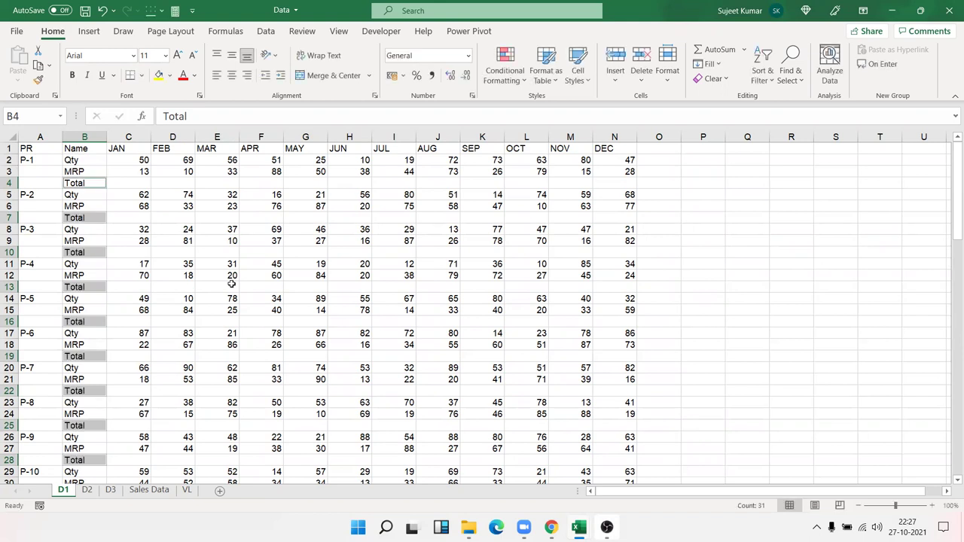
scroll(113, 188, down, 5)
scroll(120, 192, down, 4)
scroll(120, 192, down, 4)
scroll(121, 193, down, 7)
scroll(122, 193, down, 4)
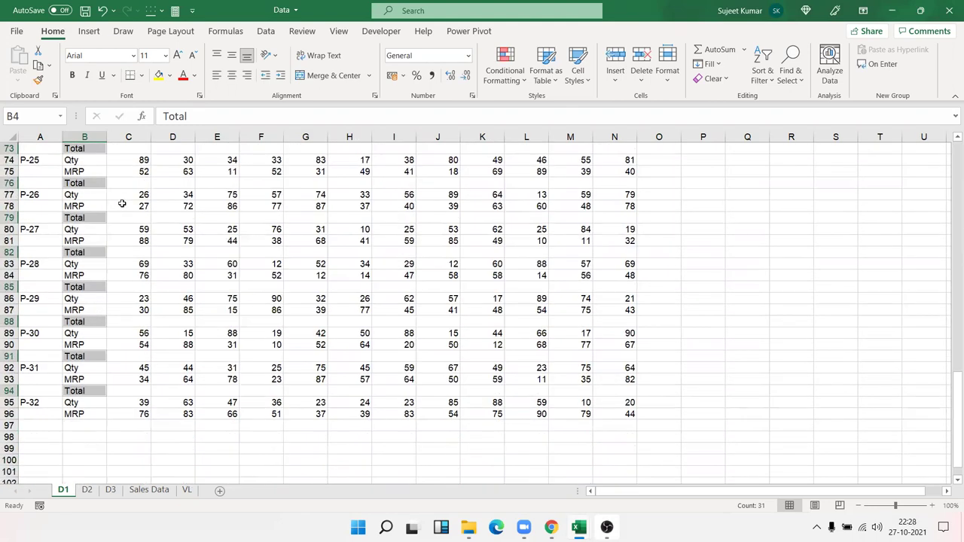
scroll(121, 193, down, 4)
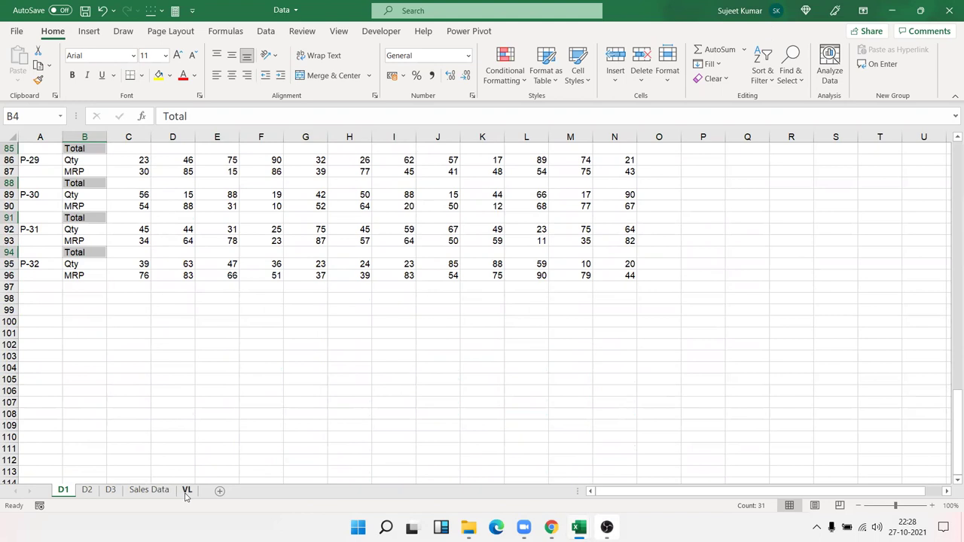
Fill every cell of B17:E24 on the VL sheet with 965, then return to D1
click(187, 491)
scroll(226, 392, down, 5)
mouse_move(176, 187)
mouse_down()
mouse_move(230, 257)
mouse_move(373, 323)
mouse_up()
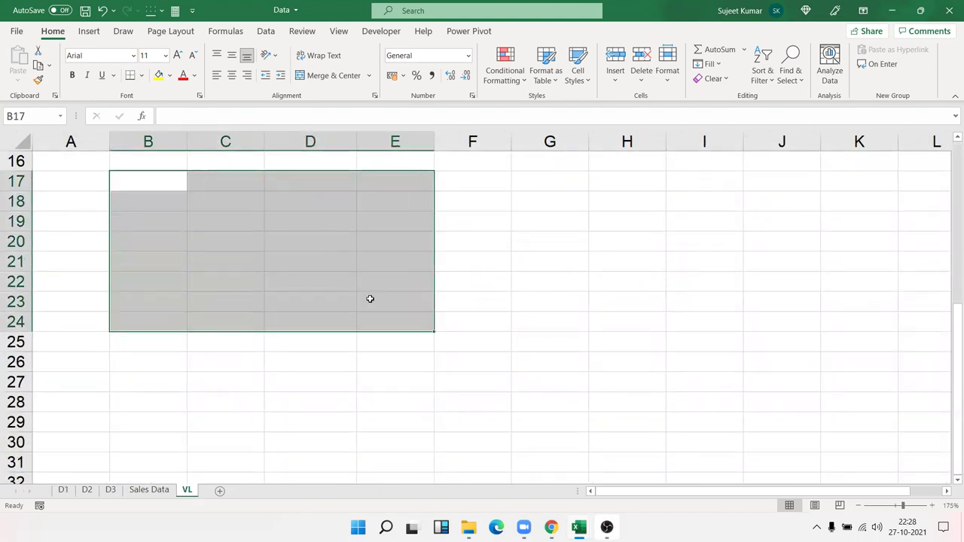
text(854)
key(Return)
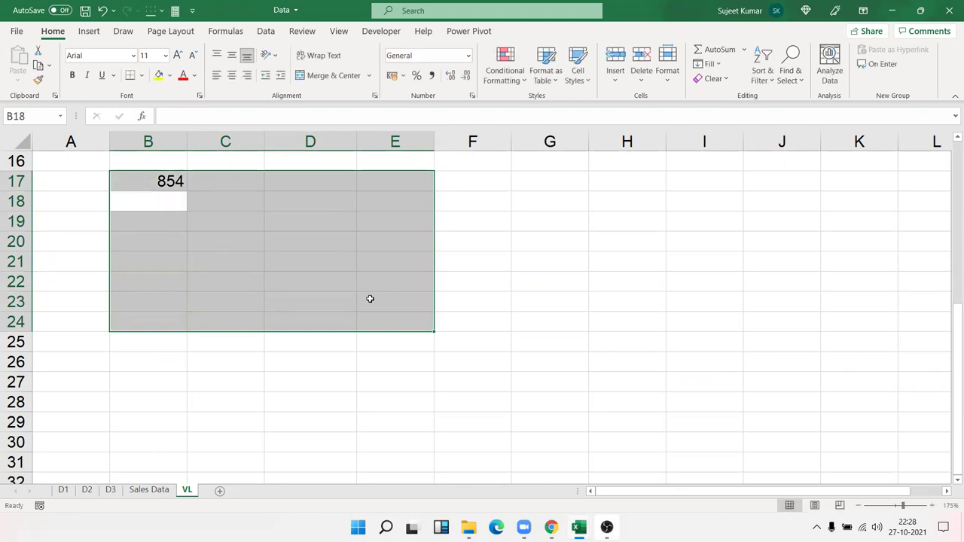
text(965)
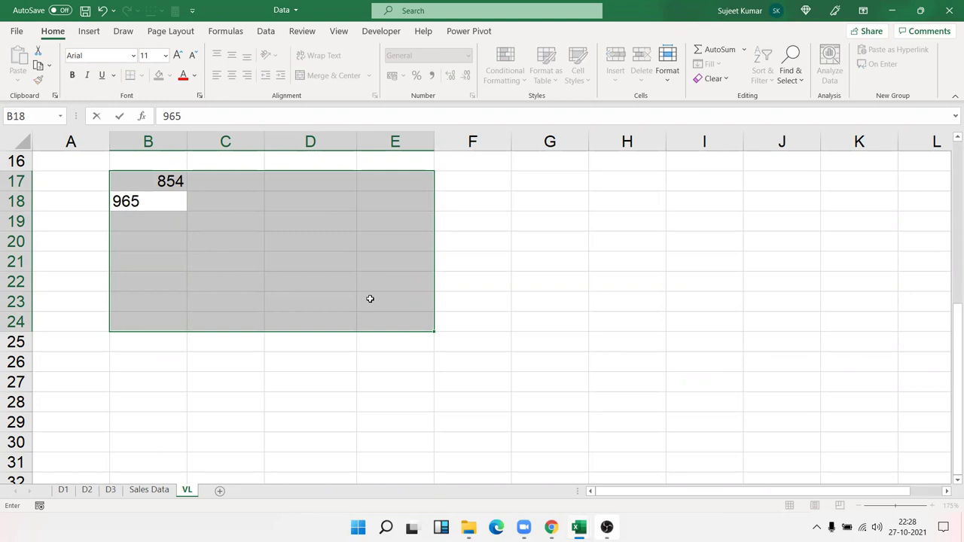
key(ctrl+Return)
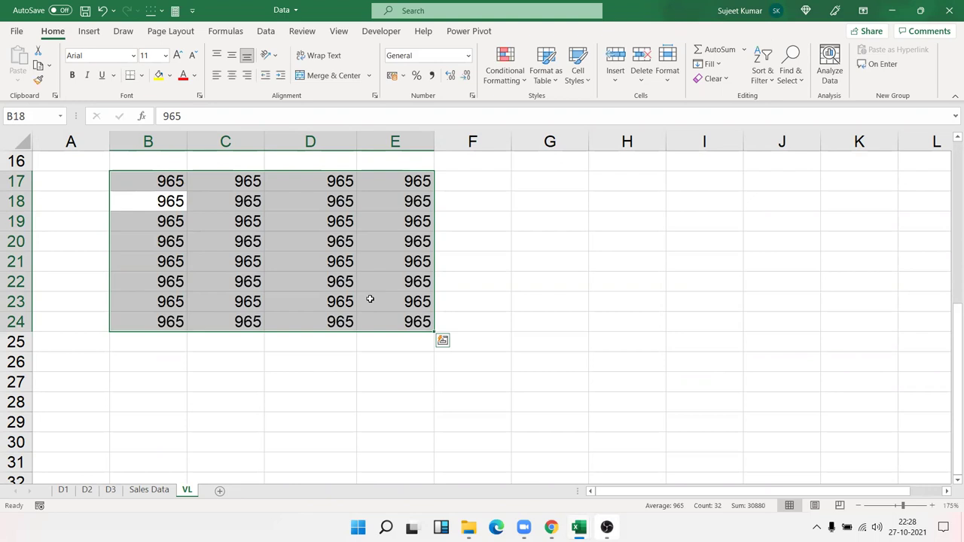
click(64, 491)
Go to the top of D1 and select P-1's Total row C4:N4
scroll(95, 365, up, 5)
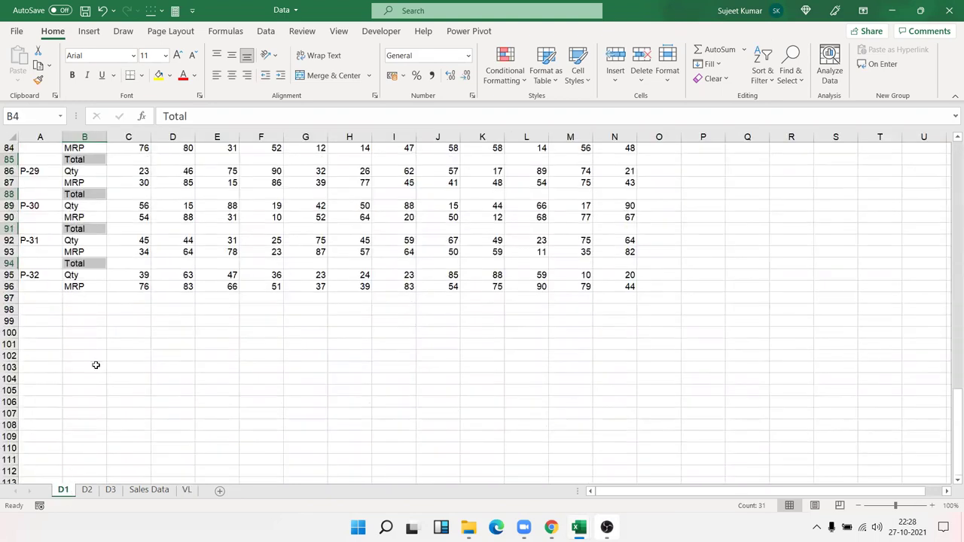
scroll(96, 366, up, 11)
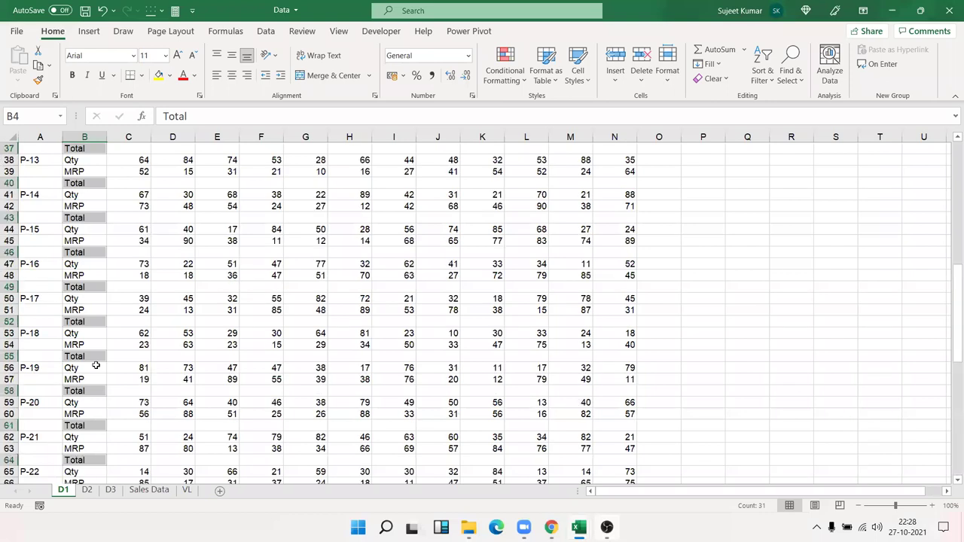
scroll(247, 224, up, 4)
scroll(246, 224, up, 5)
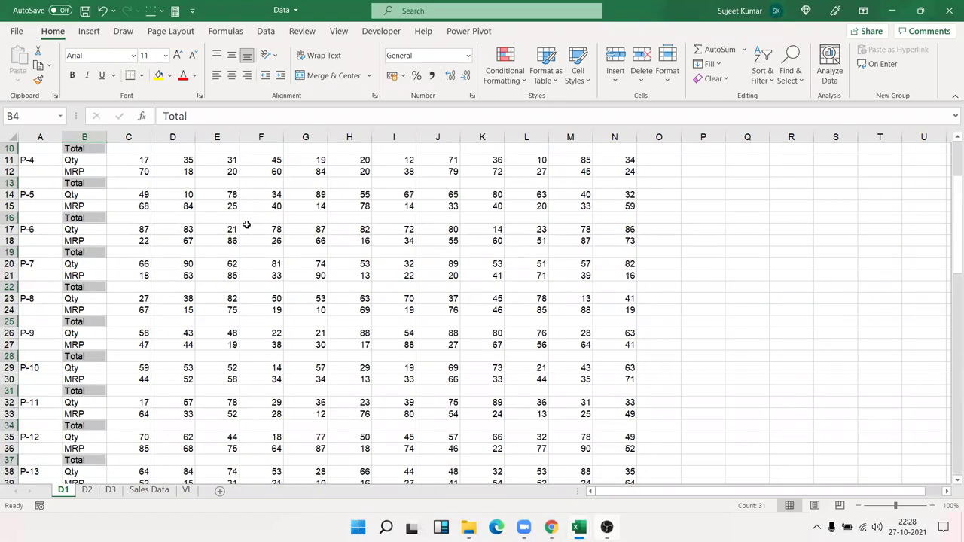
scroll(246, 224, up, 3)
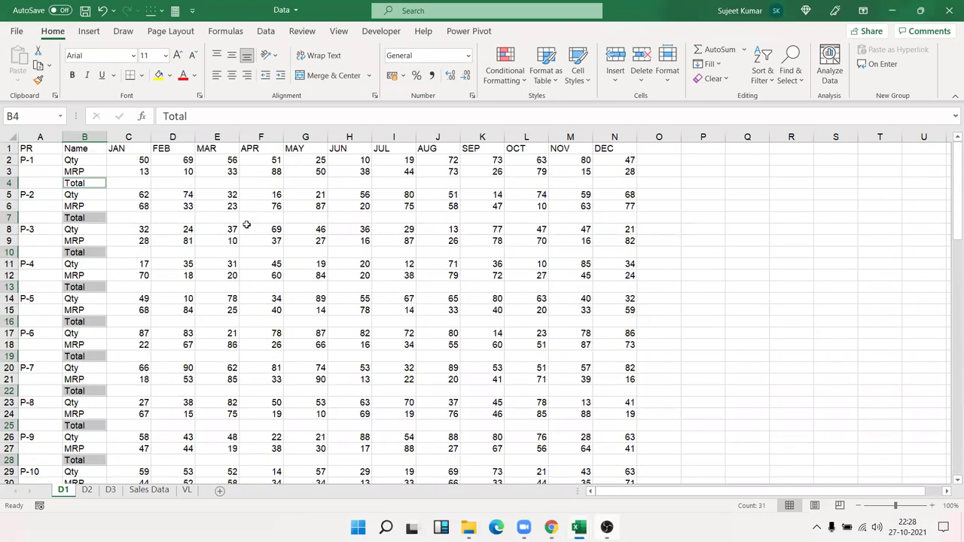
click(137, 182)
drag(137, 183, 614, 185)
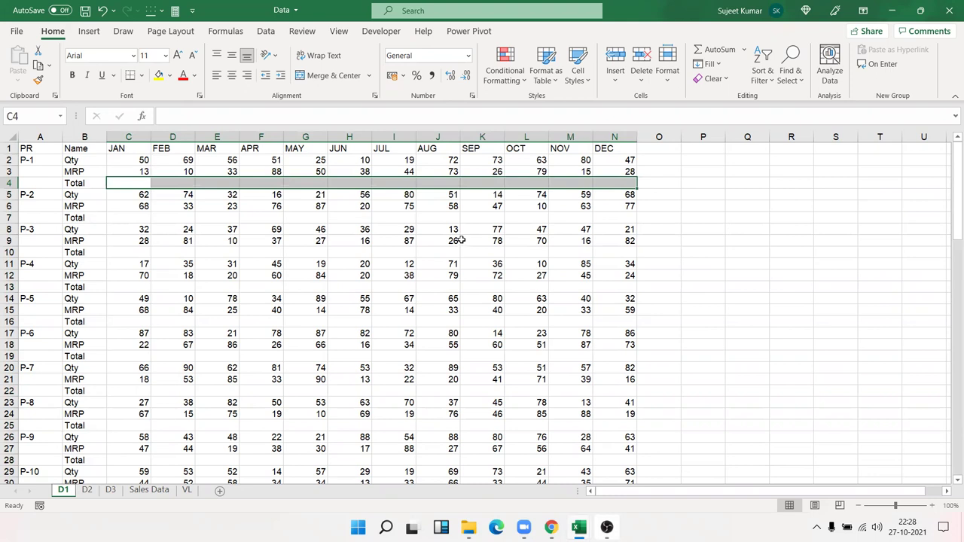
click(815, 526)
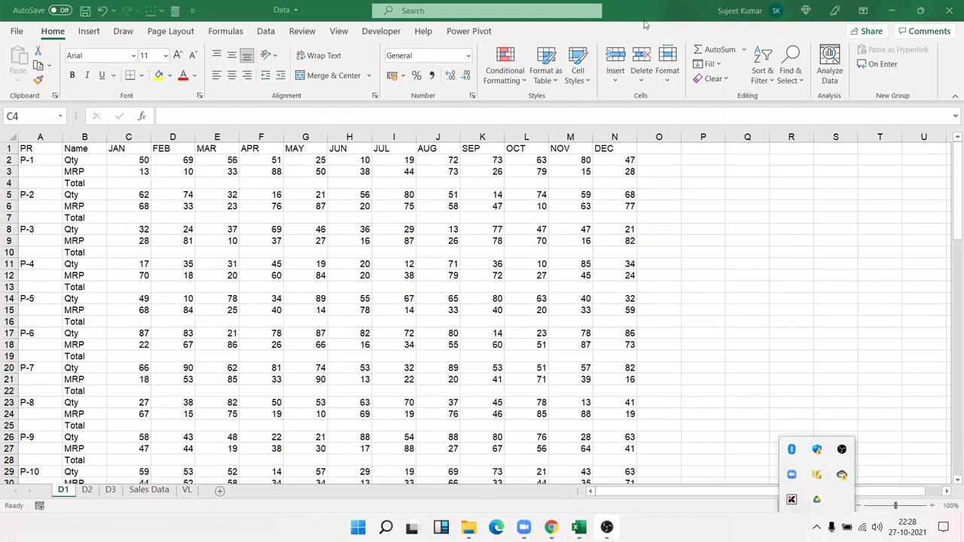
click(644, 25)
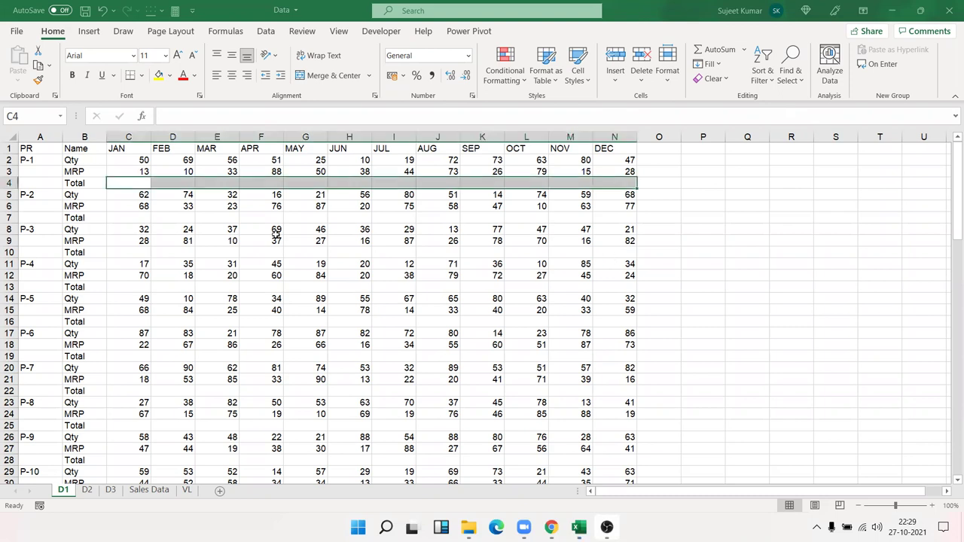
Select the Total rows C4:N4, C7:N7, C10:N10 and C13:N13 together
click(258, 266)
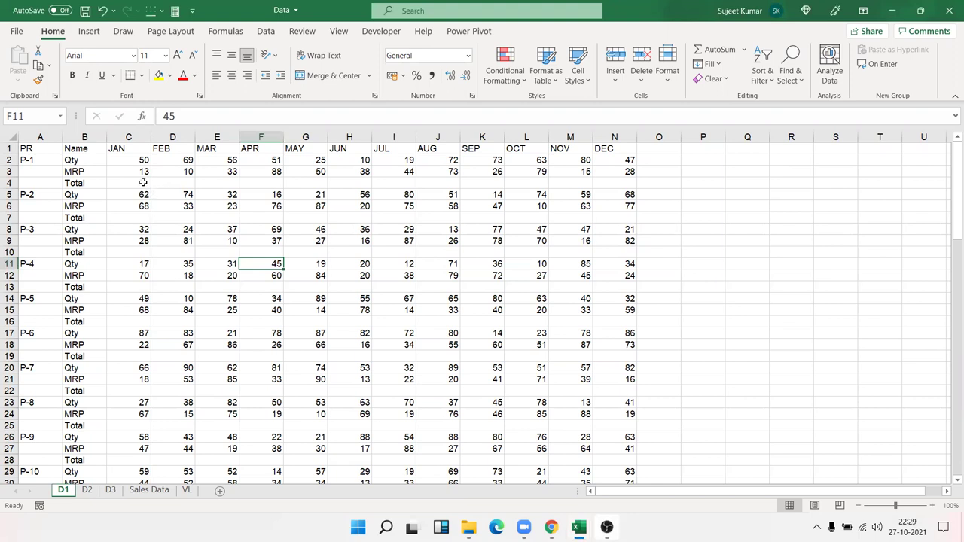
drag(143, 183, 625, 183)
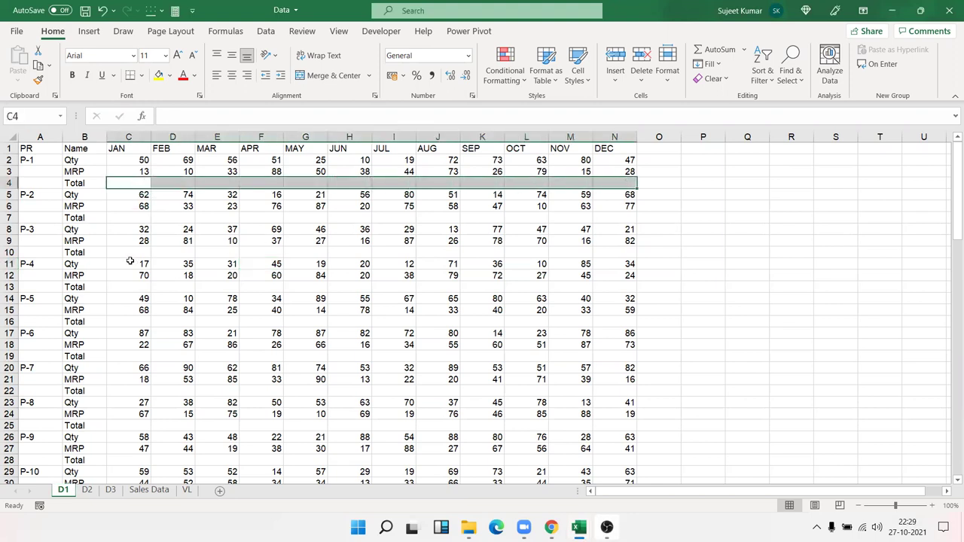
drag(129, 218, 624, 217)
mouse_move(130, 252)
mouse_down()
mouse_move(494, 242)
mouse_move(625, 253)
mouse_up()
drag(140, 284, 625, 285)
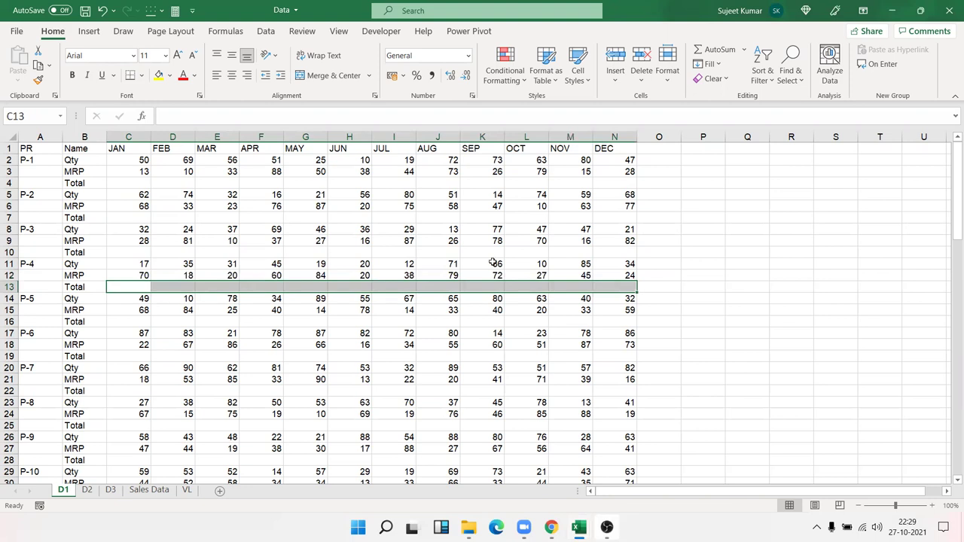
Begin a formula in C4 that references P-1's JAN quantity in C2
click(116, 182)
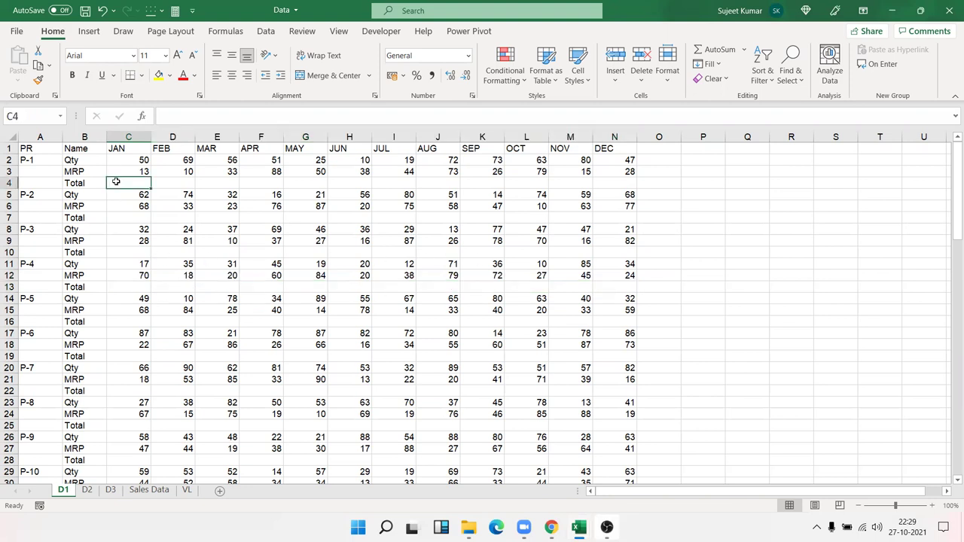
text(=)
key(Up)
key(Up)
text(*)
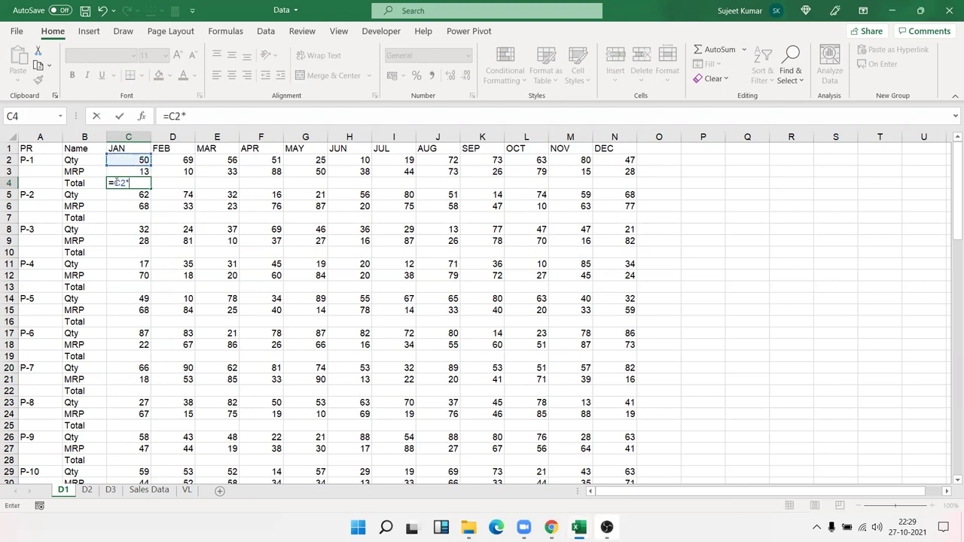
key(Up)
key(ctrl+Return)
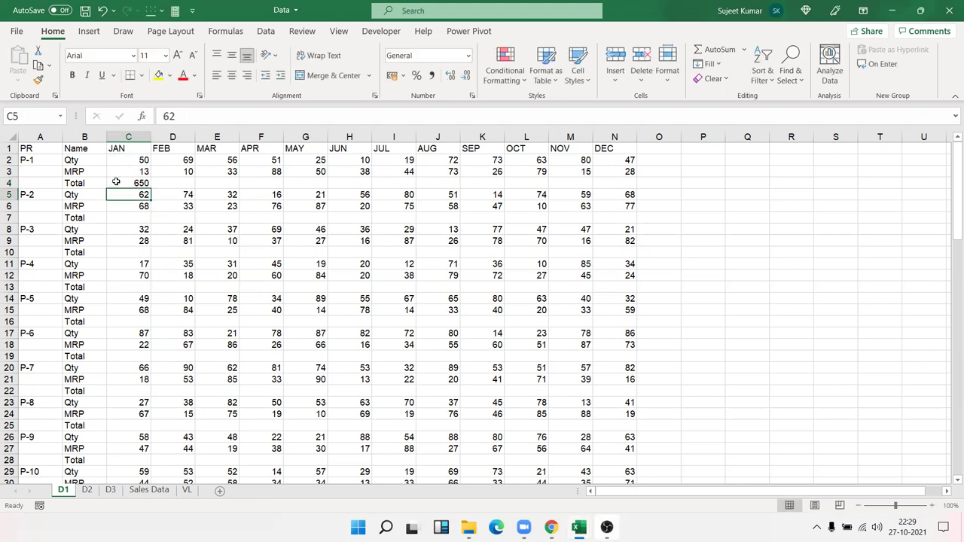
key(shift+Right)
key(shift+Right)
key(shift+Right)
key(shift+Right)
key(shift+Right)
key(shift+Right)
key(shift+Right)
key(shift+Right)
key(shift+Right)
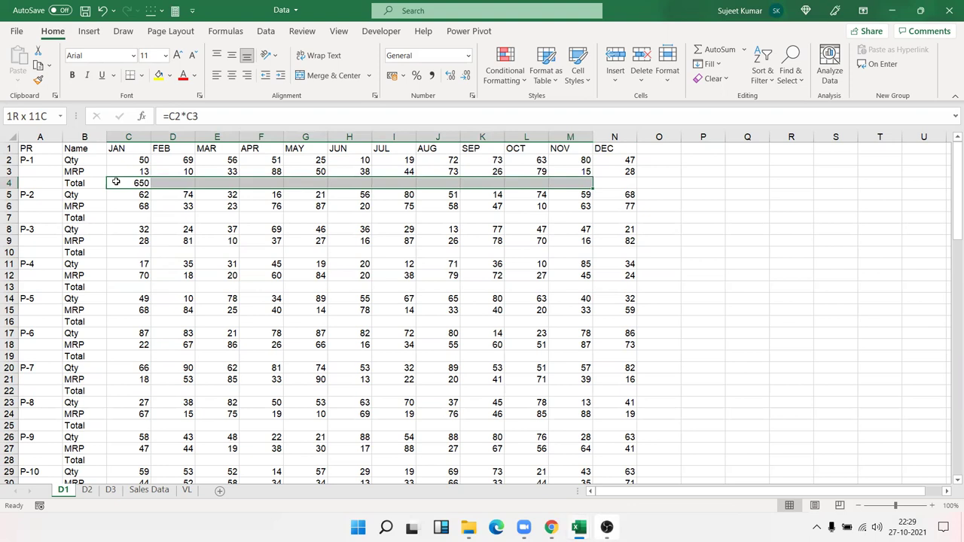
key(shift+Right)
key(ctrl+r)
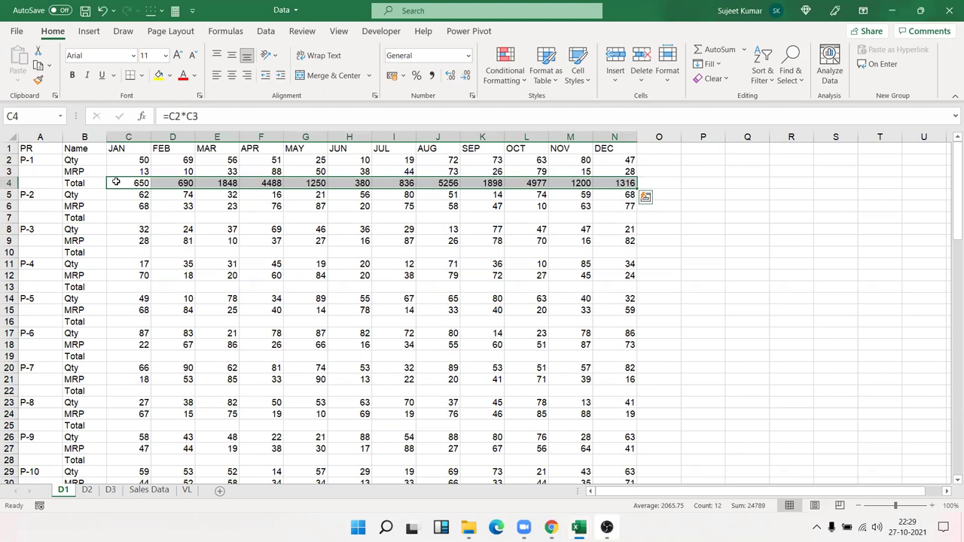
key(Delete)
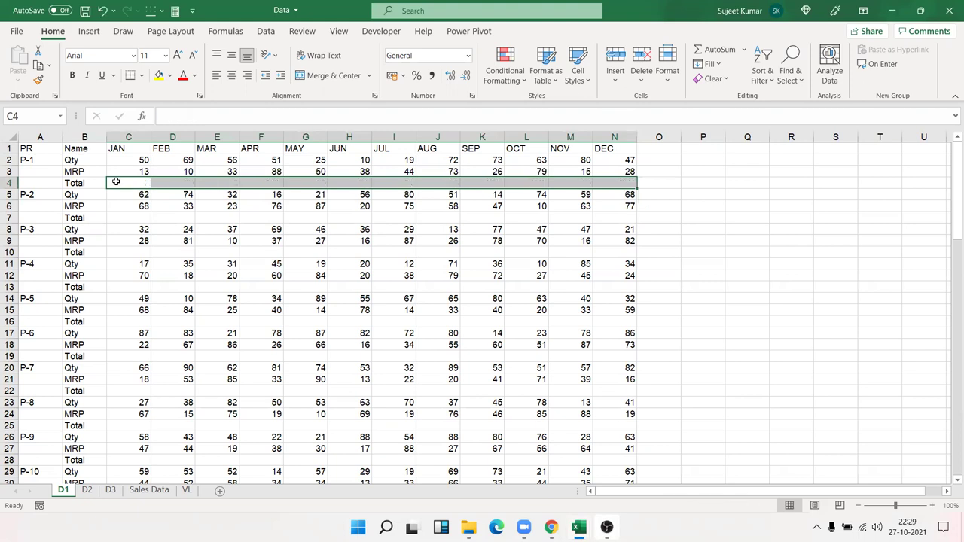
Select the whole JAN–DEC data block C1:N96
key(Up)
key(Up)
key(Up)
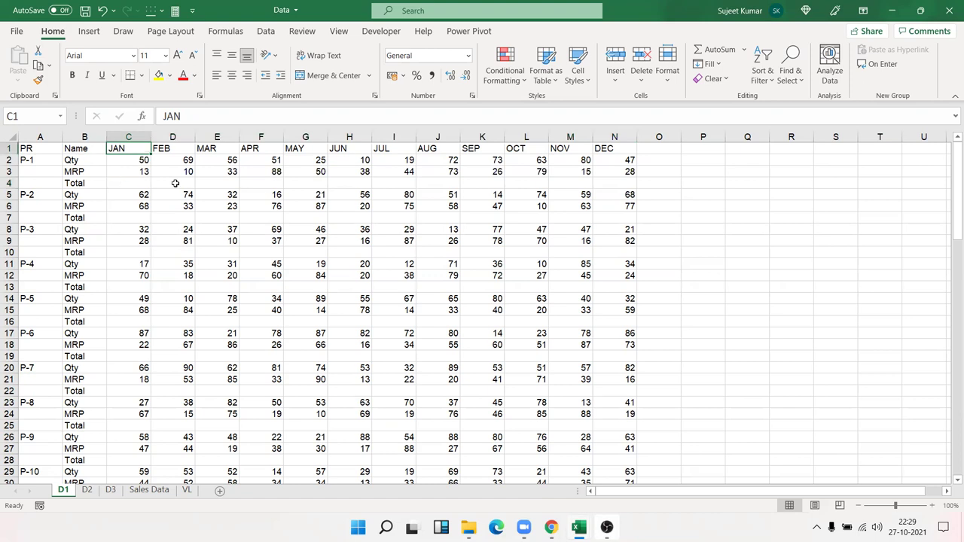
scroll(467, 316, down, 6)
scroll(684, 387, down, 12)
scroll(685, 389, down, 3)
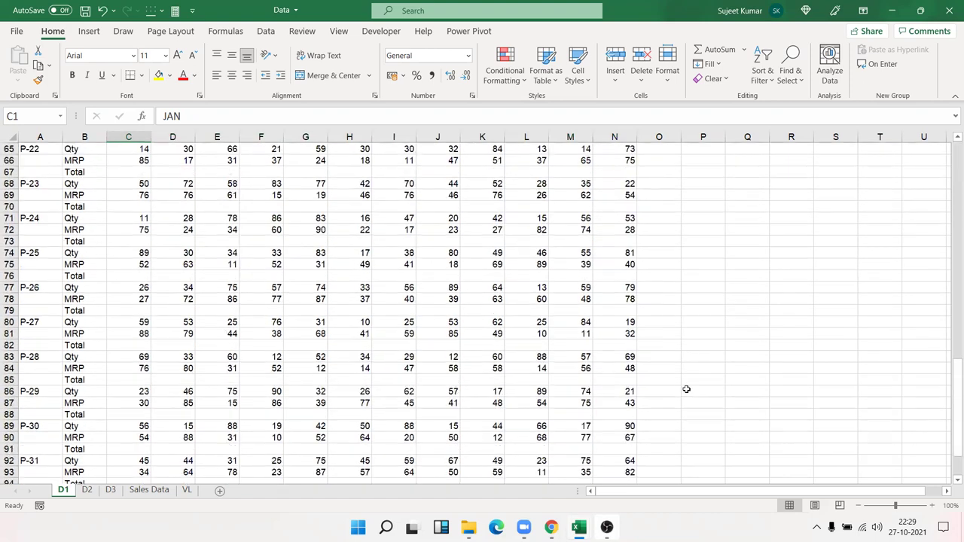
scroll(682, 383, down, 8)
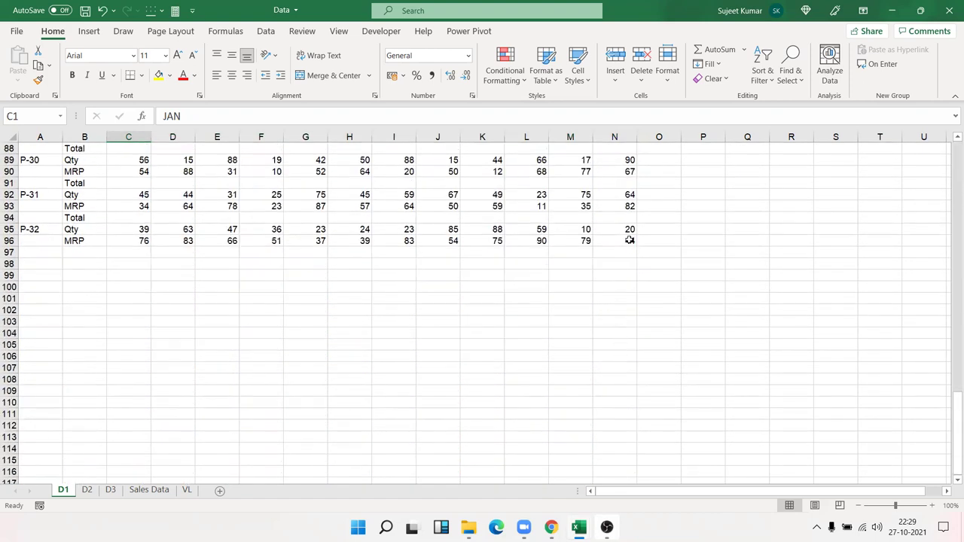
shift+click(630, 239)
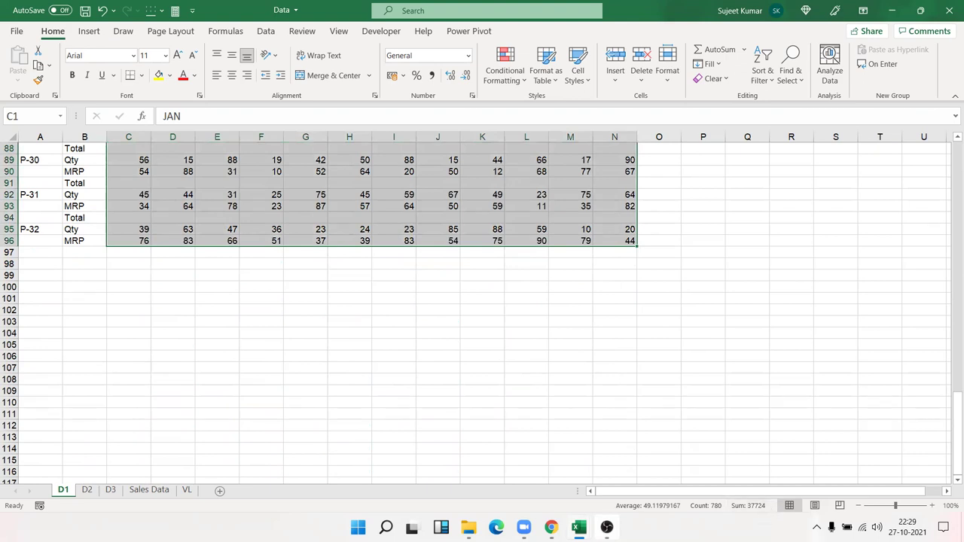
click(817, 527)
click(952, 465)
scroll(950, 245, up, 8)
scroll(950, 245, up, 11)
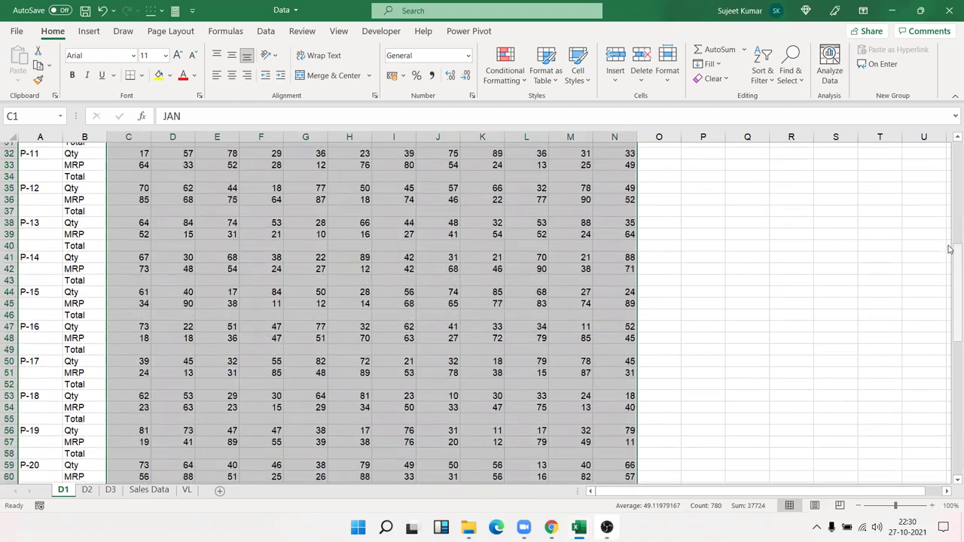
drag(950, 246, 950, 150)
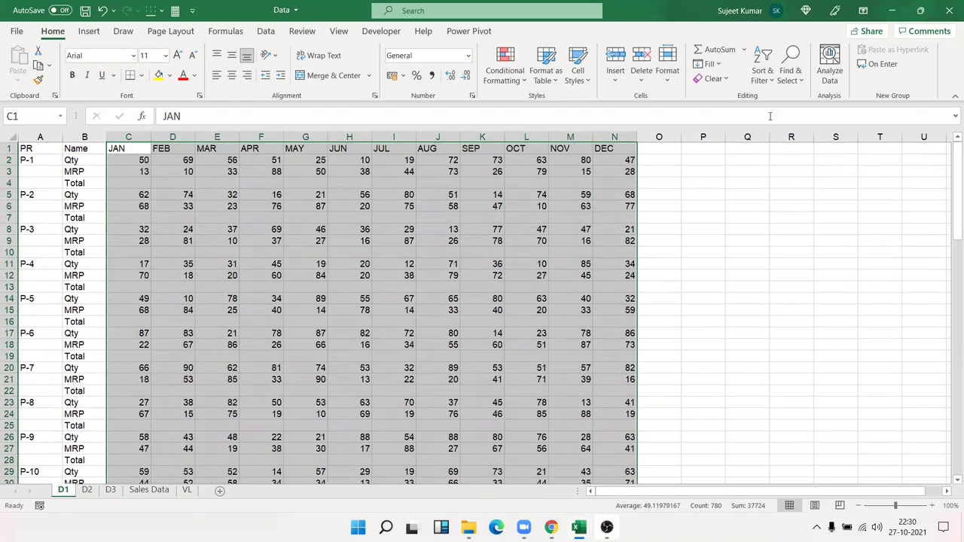
Narrow the selection to blank cells only using Go To Special > Blanks
click(790, 80)
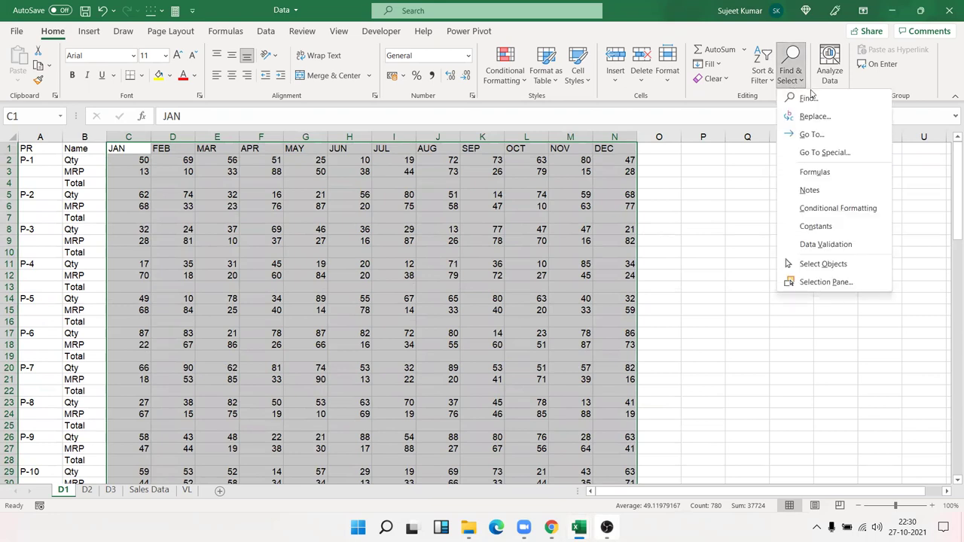
click(826, 152)
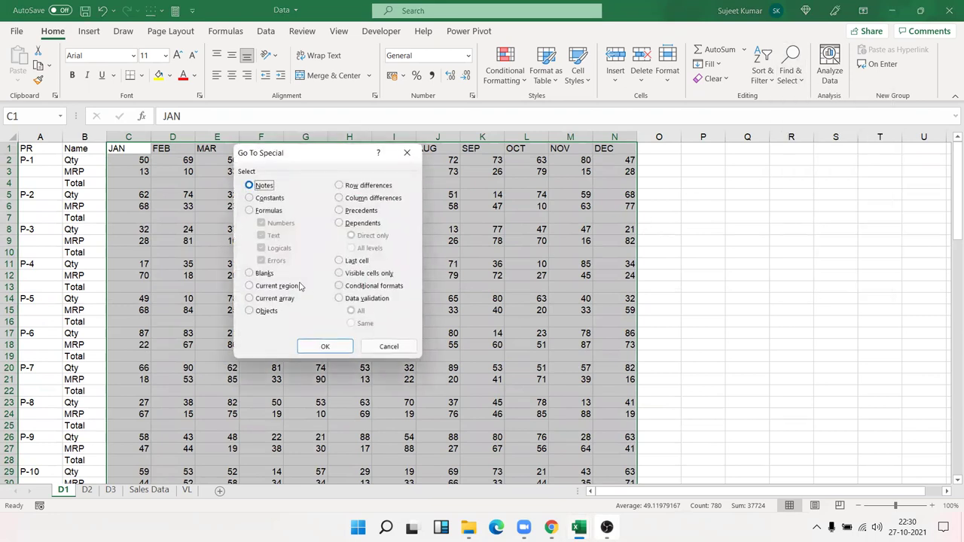
click(269, 276)
drag(292, 153, 548, 155)
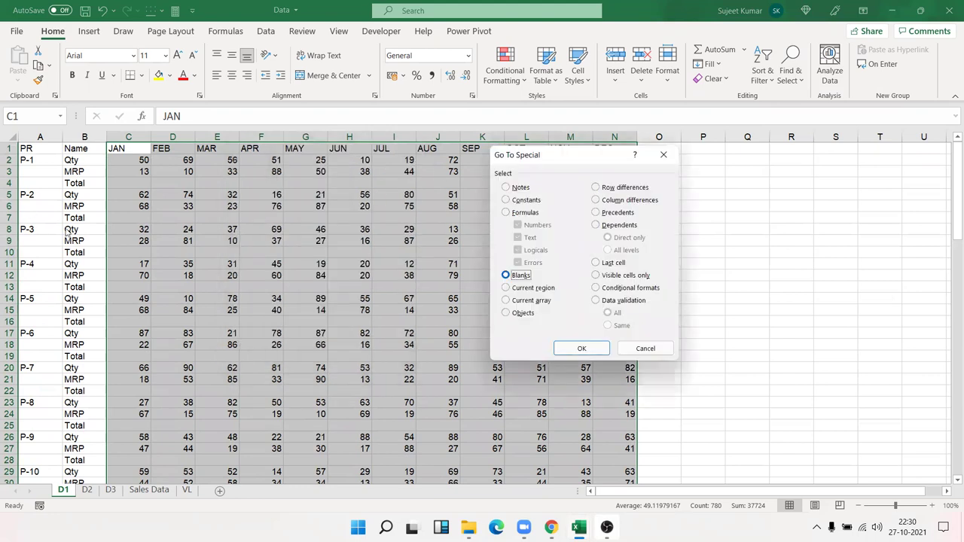
click(580, 349)
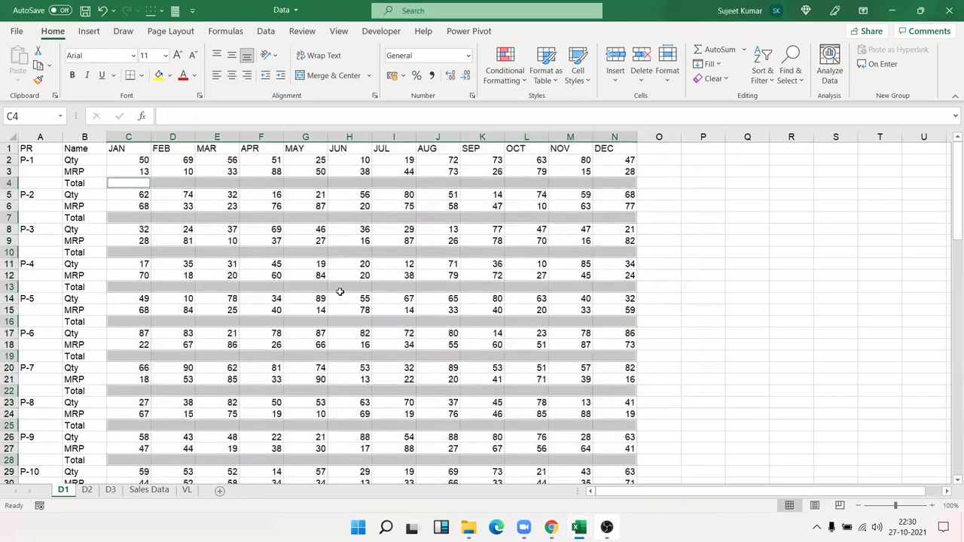
Enter =C2*C3 in C4 and fill it into all selected Total cells with Ctrl+Enter
scroll(201, 266, down, 4)
scroll(201, 265, down, 2)
scroll(201, 267, down, 8)
scroll(202, 271, down, 6)
scroll(202, 276, down, 4)
scroll(202, 276, down, 4)
scroll(197, 276, up, 5)
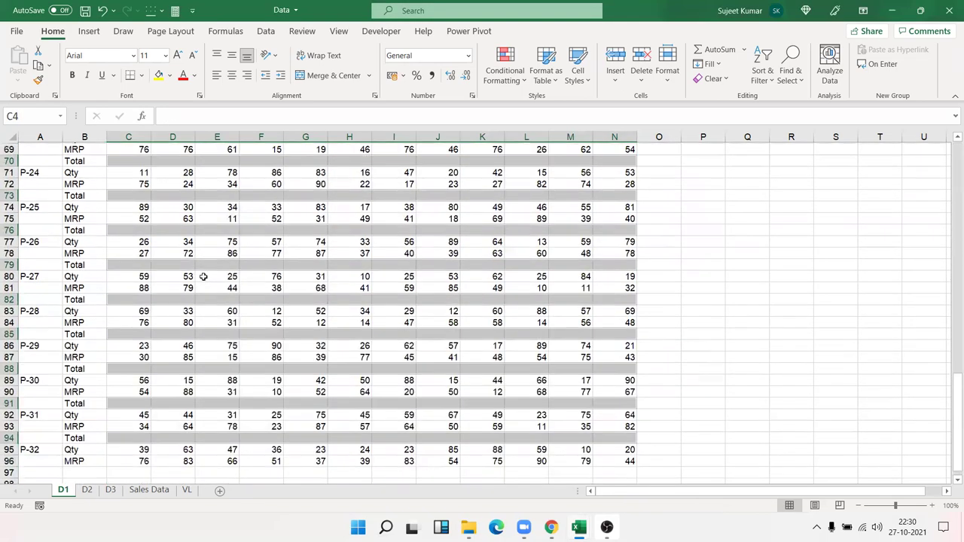
scroll(194, 275, up, 12)
scroll(40, 201, up, 10)
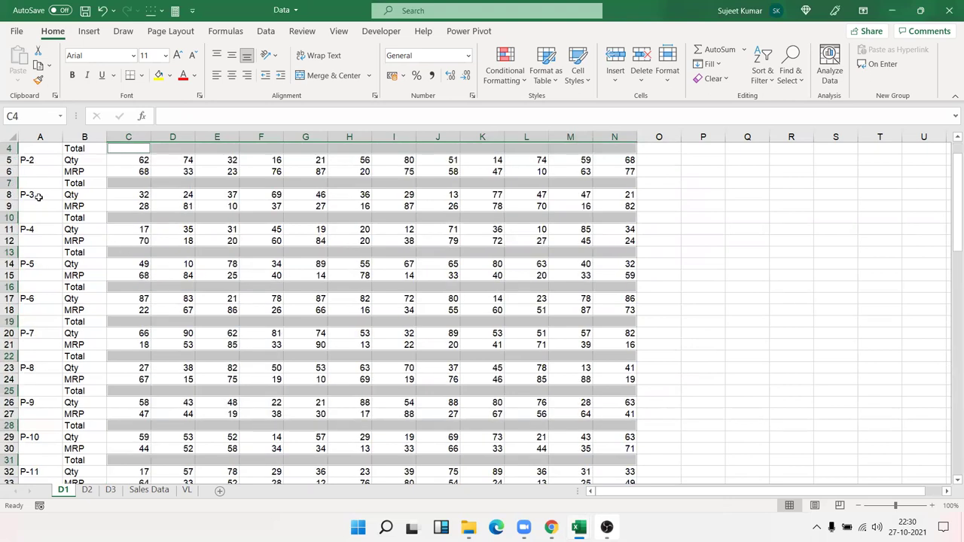
scroll(41, 199, up, 1)
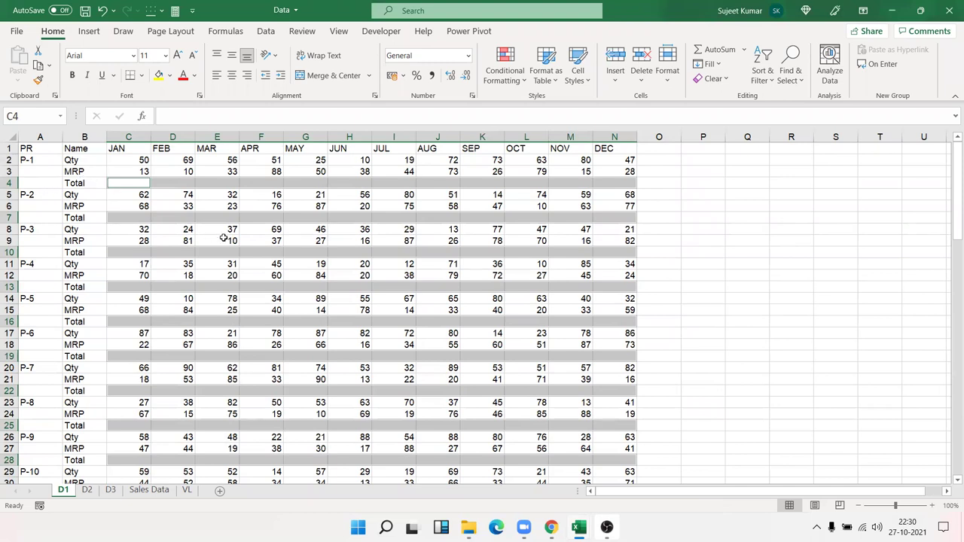
text(=)
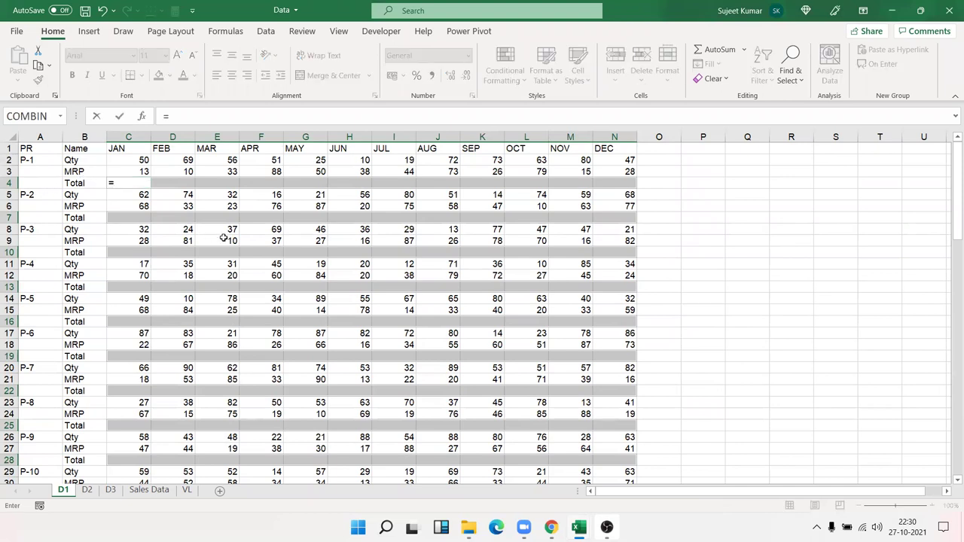
key(Up)
key(Up)
text(*)
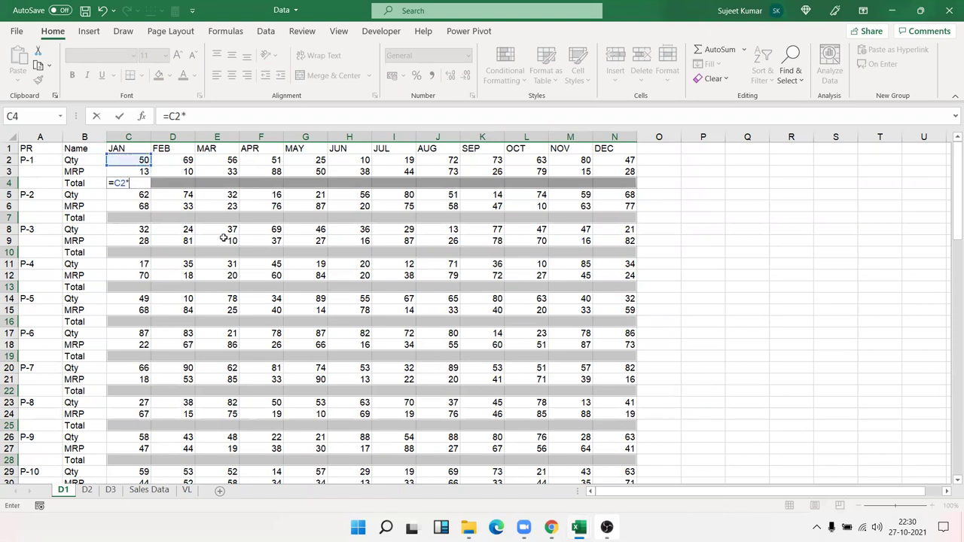
key(Up)
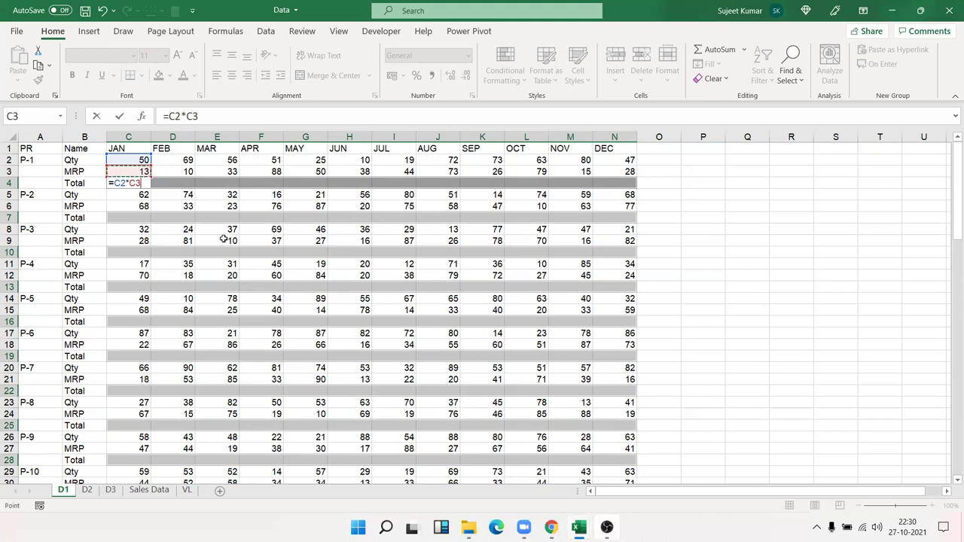
key(ctrl+Return)
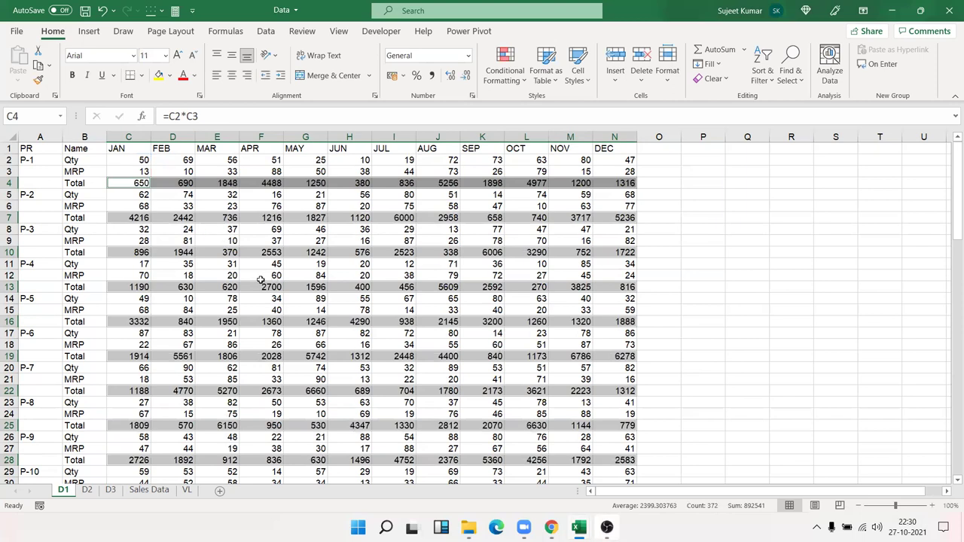
Make the selected Total rows' figures bold
click(72, 75)
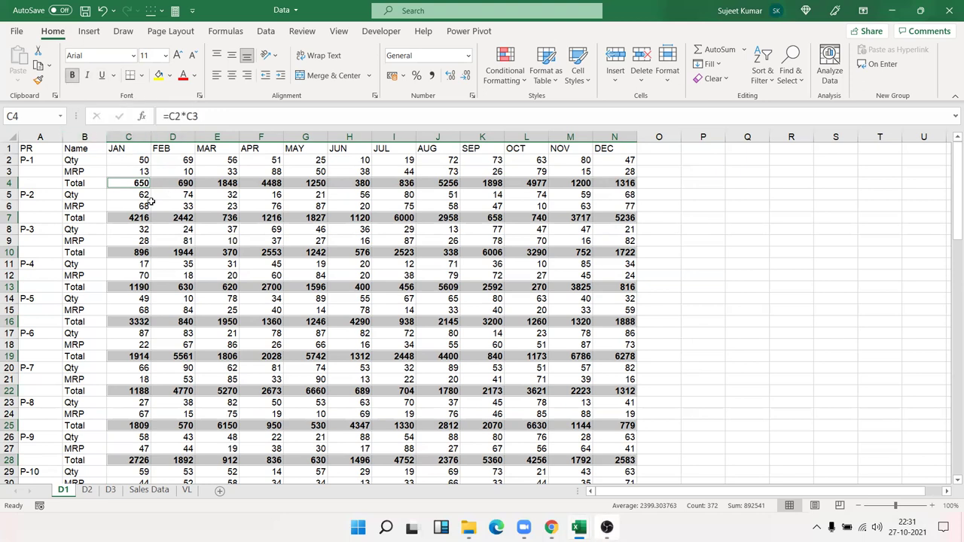
click(161, 205)
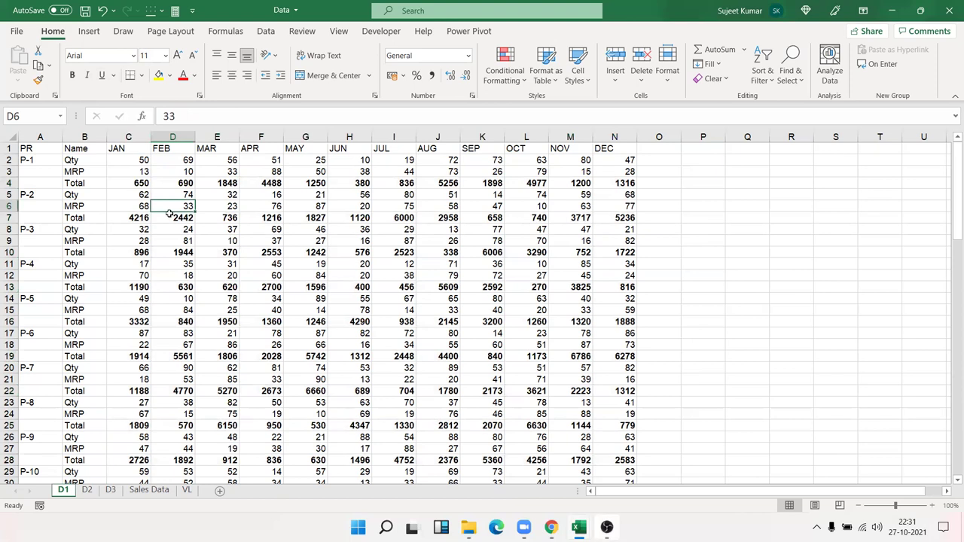
key(ctrl+z)
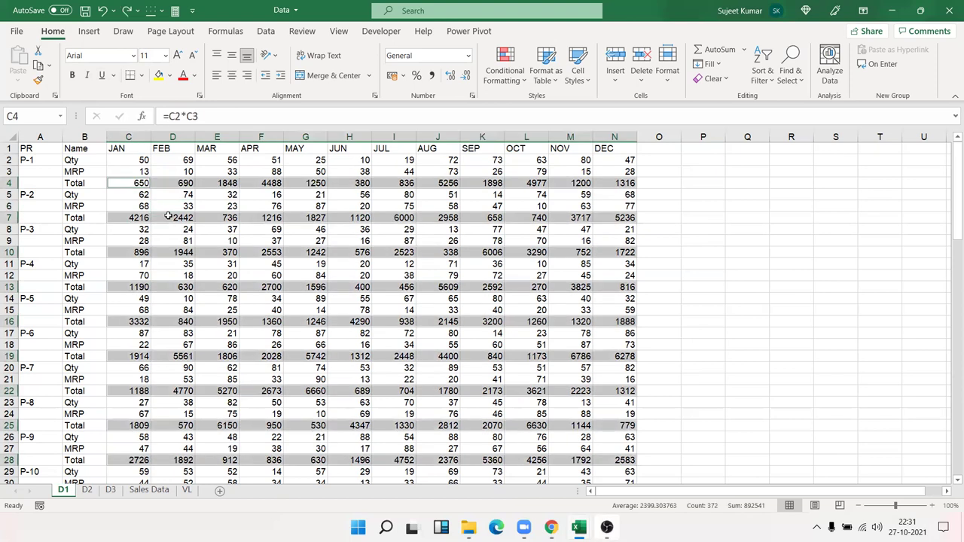
click(270, 242)
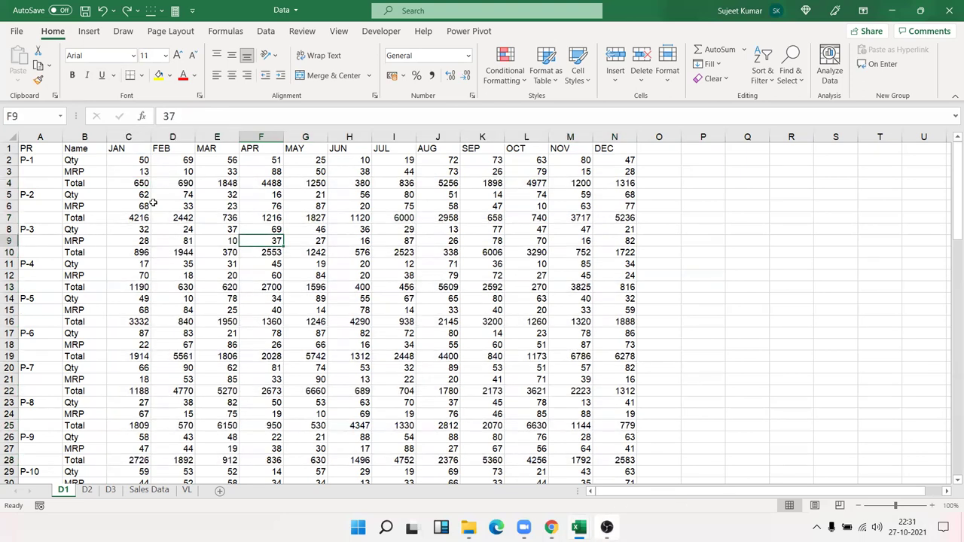
Check the formula in C4 and the labels in B4 and B2, then deselect
click(134, 183)
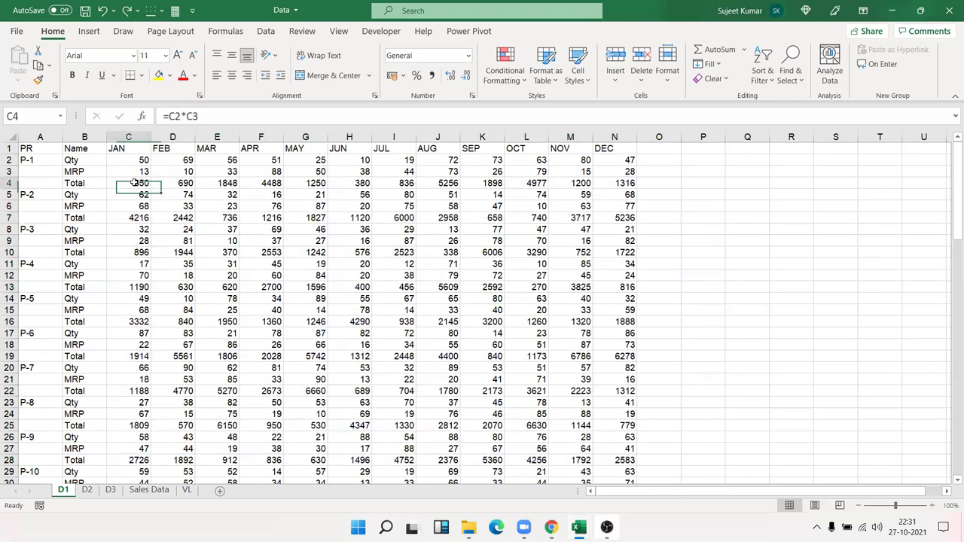
click(79, 182)
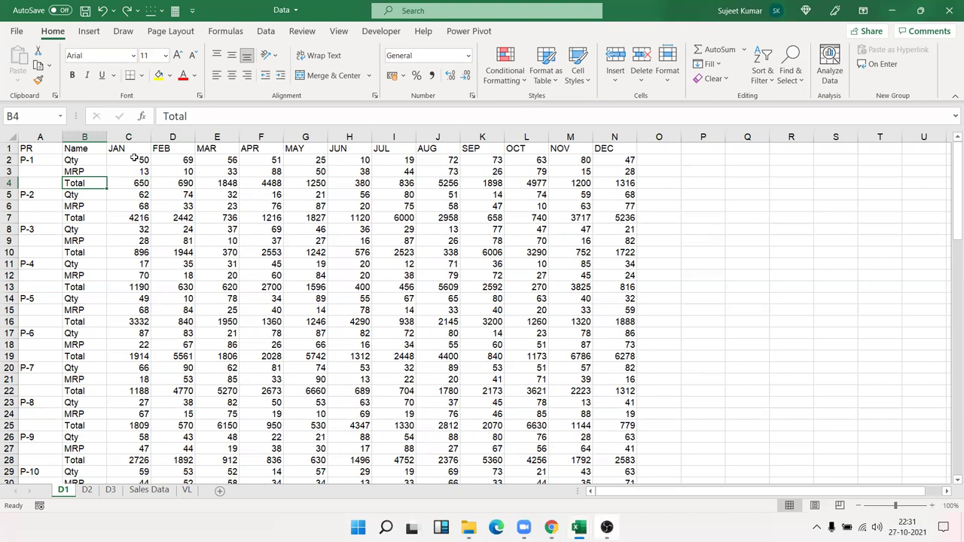
click(89, 160)
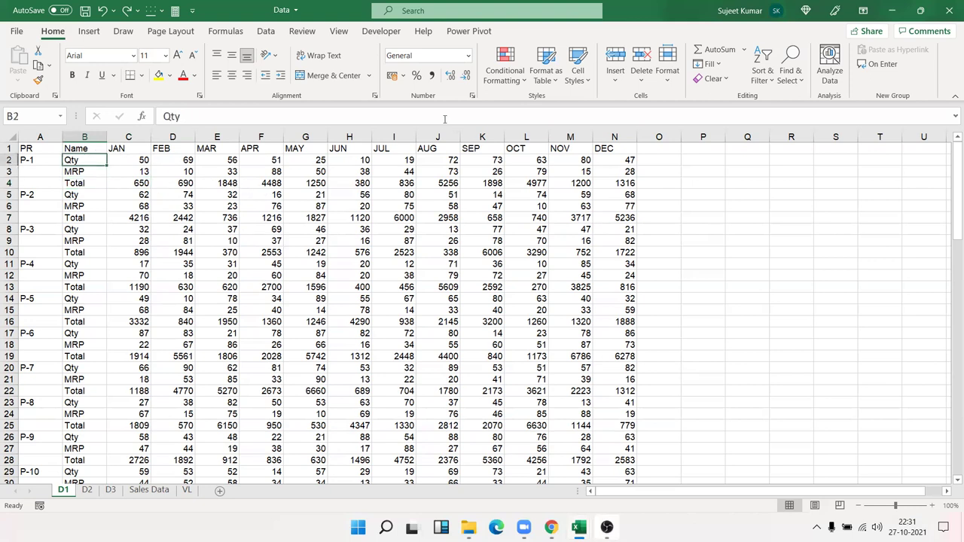
click(641, 481)
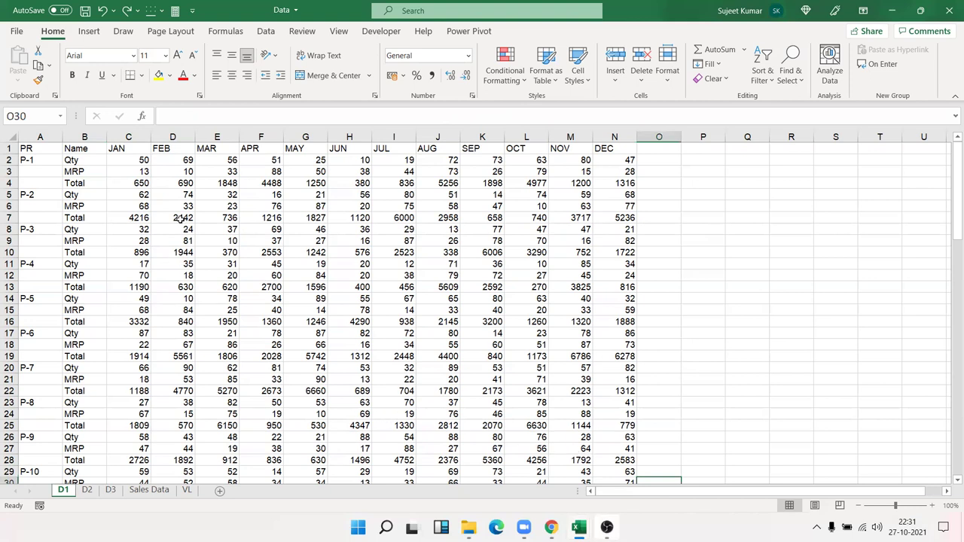
click(61, 186)
drag(79, 184, 622, 184)
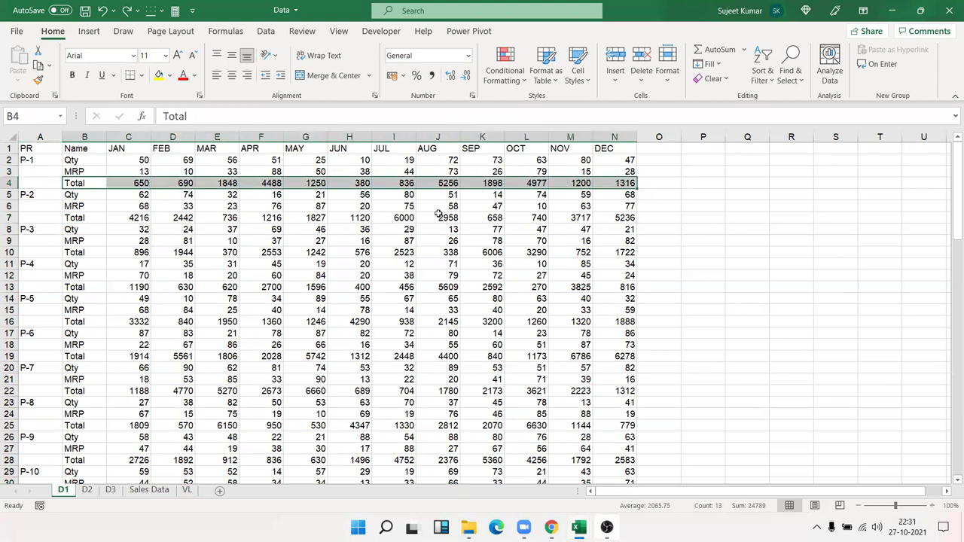
click(88, 217)
drag(88, 217, 622, 217)
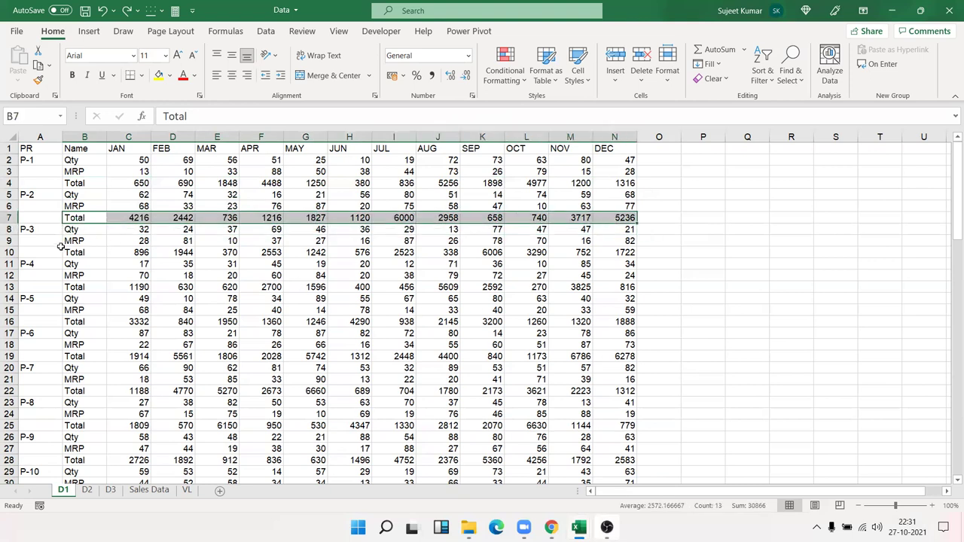
mouse_move(64, 251)
mouse_down()
mouse_move(348, 260)
mouse_move(623, 253)
mouse_up()
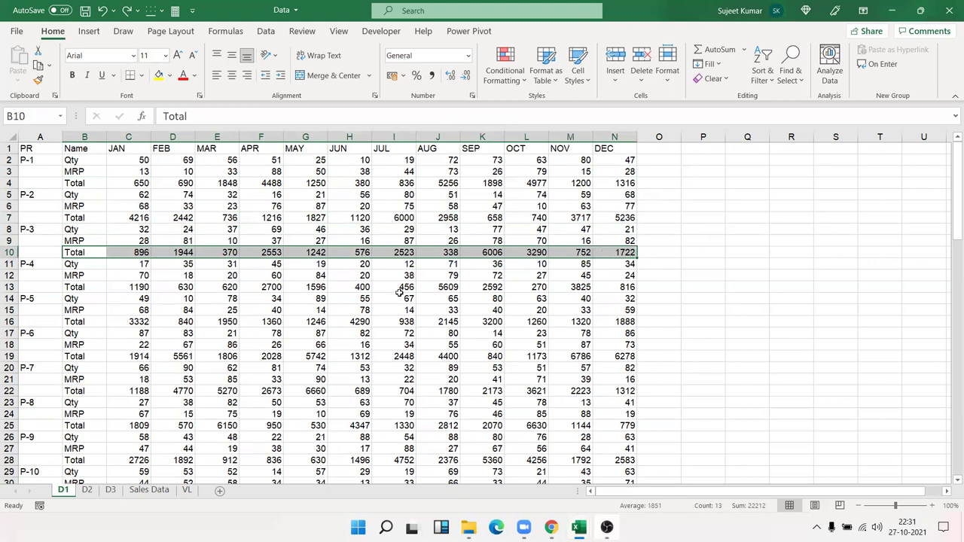
click(332, 228)
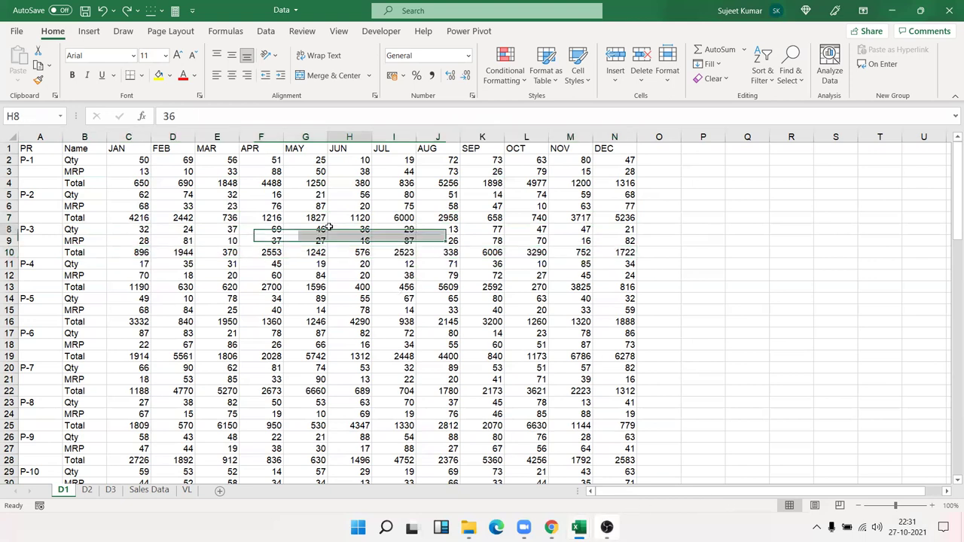
click(90, 182)
click(78, 160)
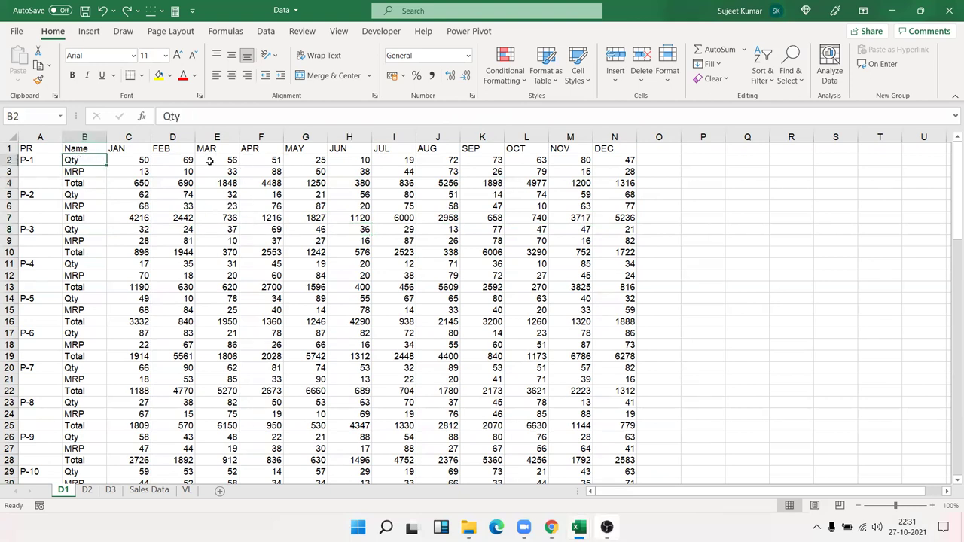
Create a new formula-based conditional formatting rule using =$B2="Total"
click(507, 76)
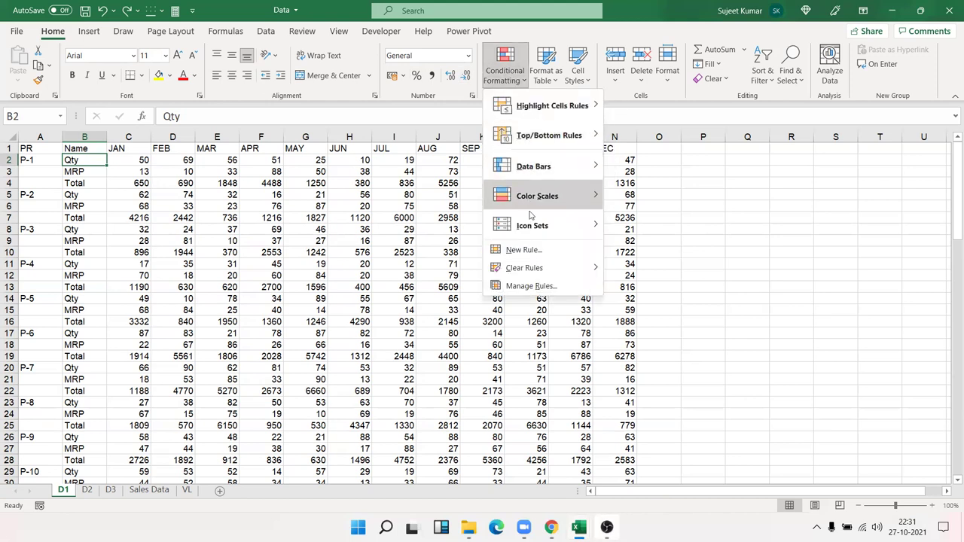
click(532, 249)
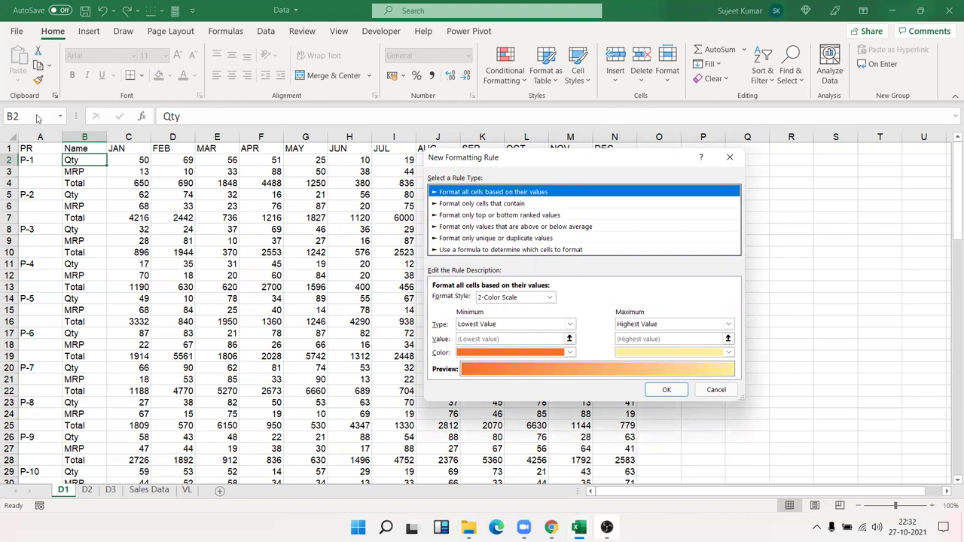
click(454, 252)
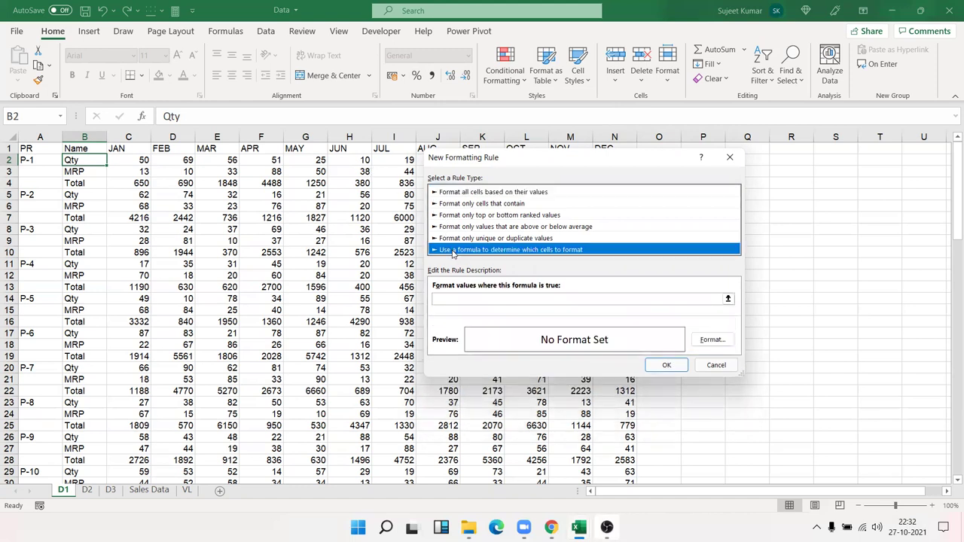
click(445, 300)
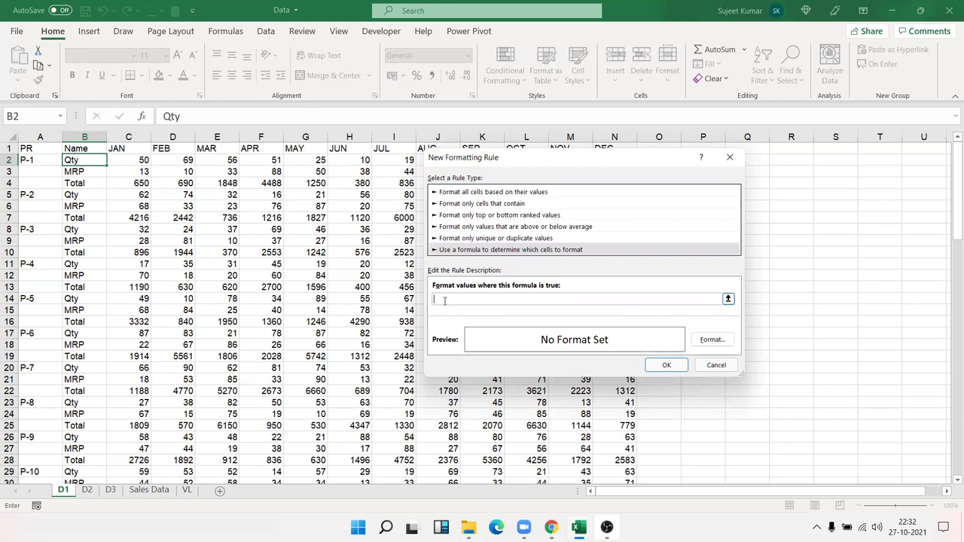
click(78, 160)
click(447, 300)
click(86, 138)
Give the rule's format a double-line bottom border
click(710, 346)
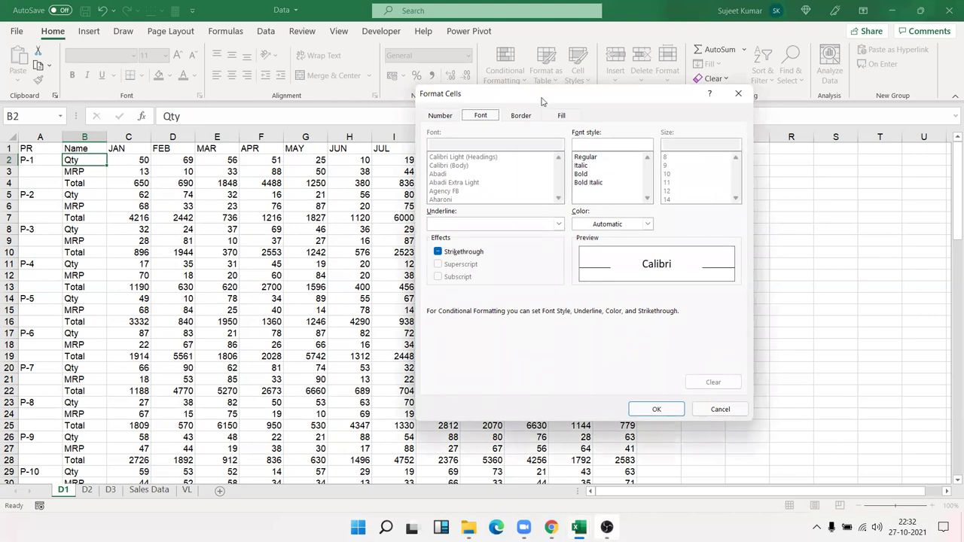
drag(542, 101, 697, 198)
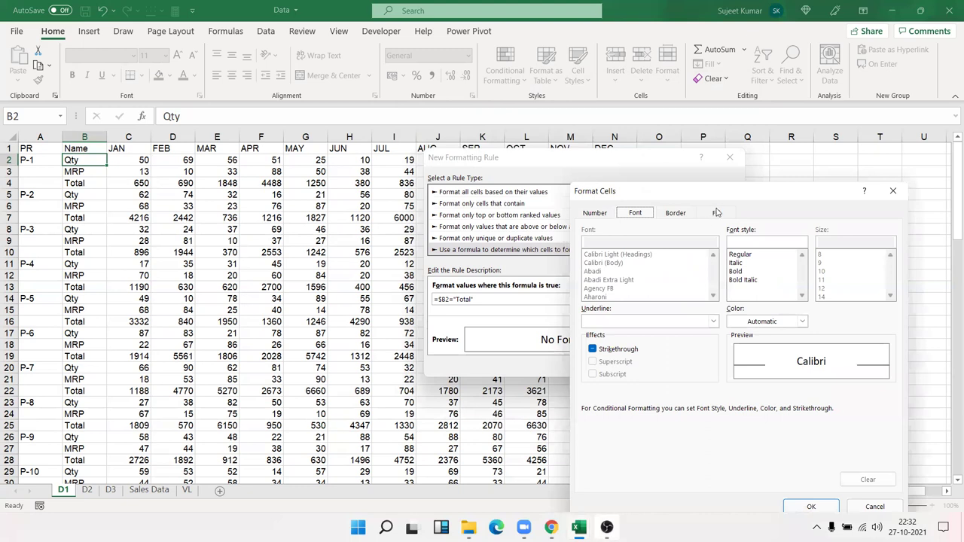
click(678, 214)
click(637, 321)
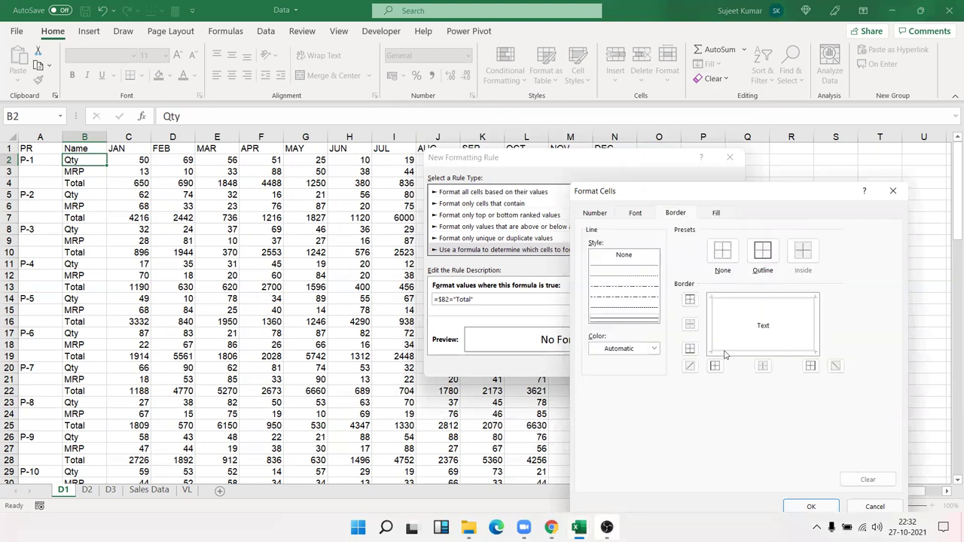
click(731, 351)
Set the rule's font to Bold in dark blue and confirm the format
click(633, 215)
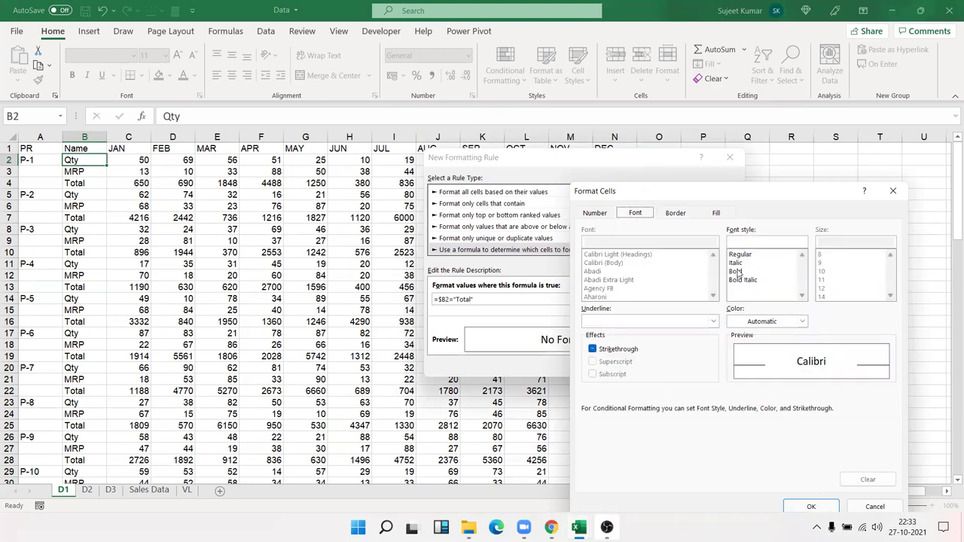
click(737, 272)
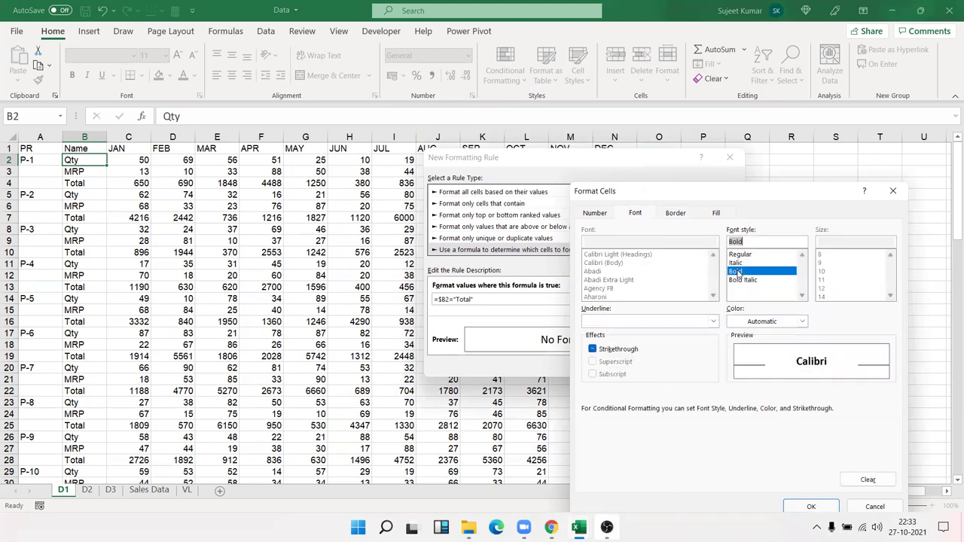
click(753, 322)
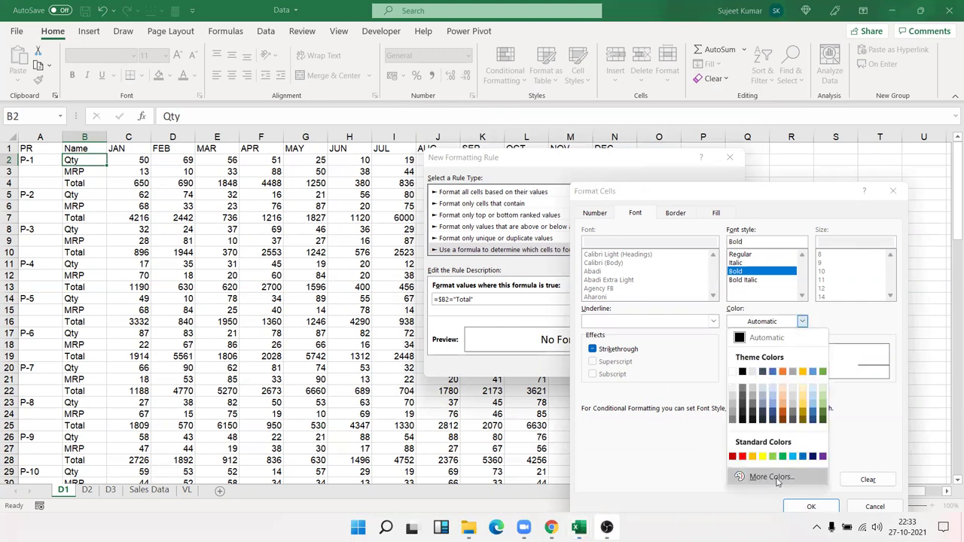
click(812, 456)
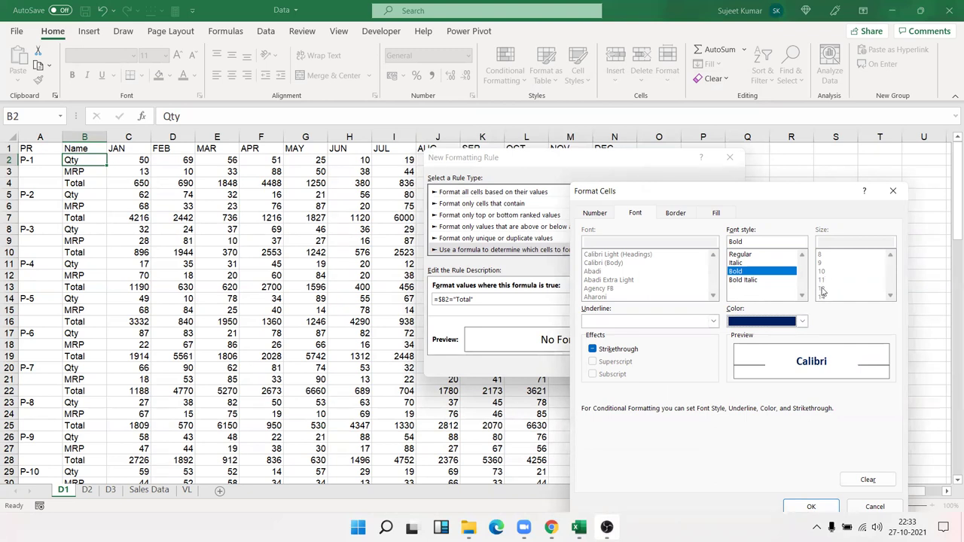
key(shift+Tab)
drag(763, 194, 686, 125)
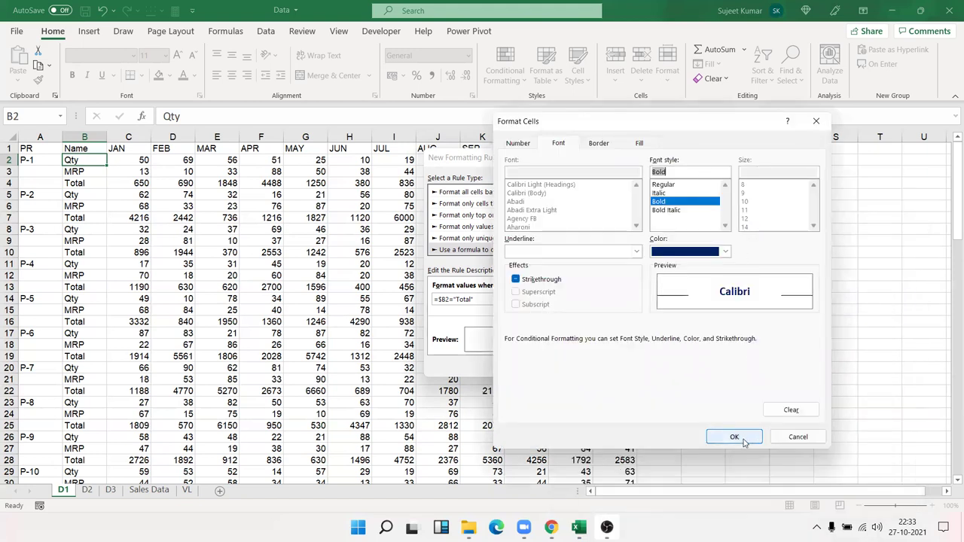
click(735, 437)
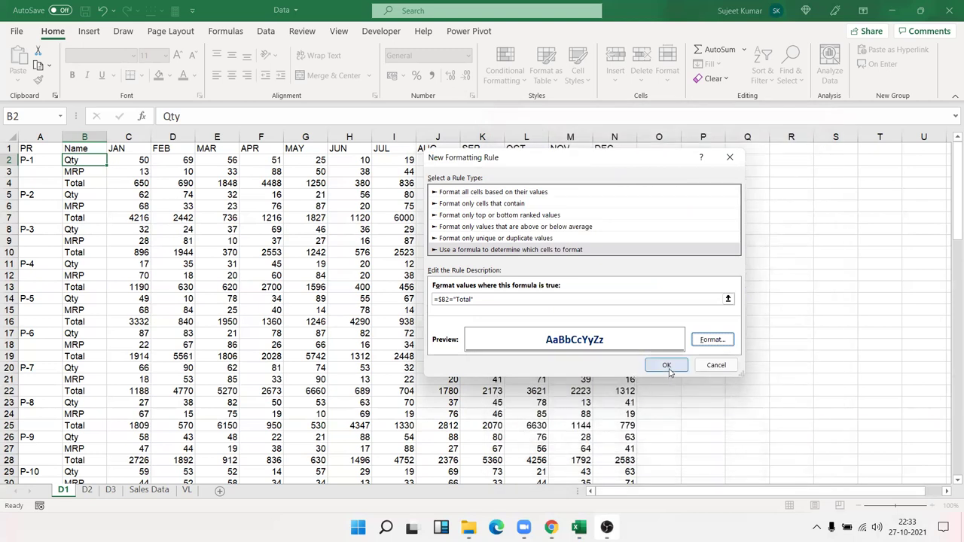
Confirm the Total-row rule and Format Painter B2's formatting across the B:N data range
click(667, 365)
click(274, 274)
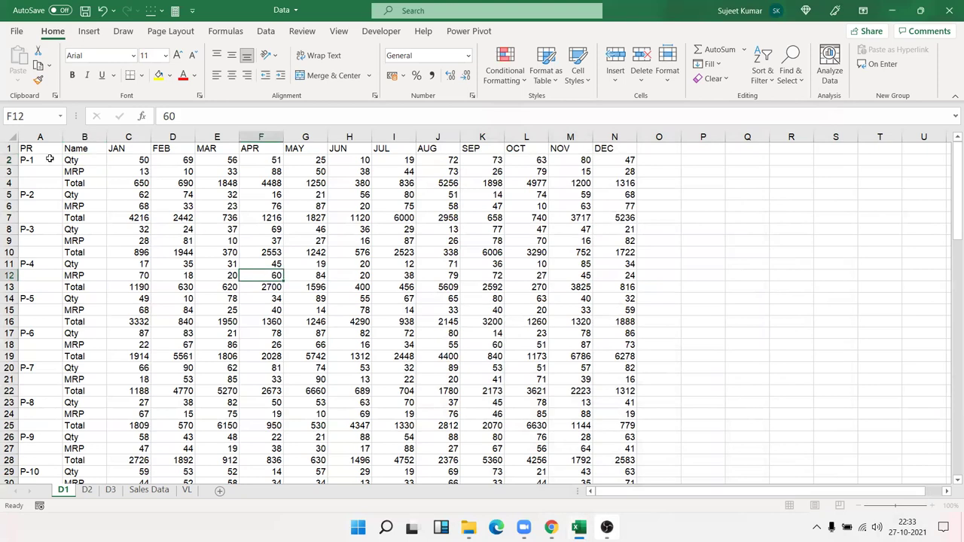
click(77, 160)
click(38, 80)
mouse_move(84, 161)
mouse_down()
mouse_move(486, 506)
mouse_move(502, 469)
mouse_move(613, 446)
mouse_up()
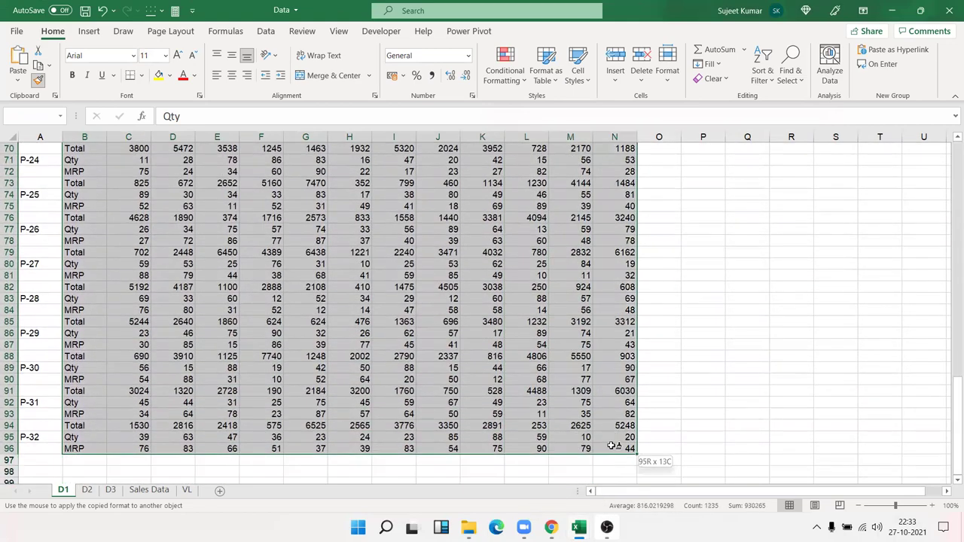
scroll(612, 446, up, 8)
scroll(612, 447, up, 15)
click(349, 334)
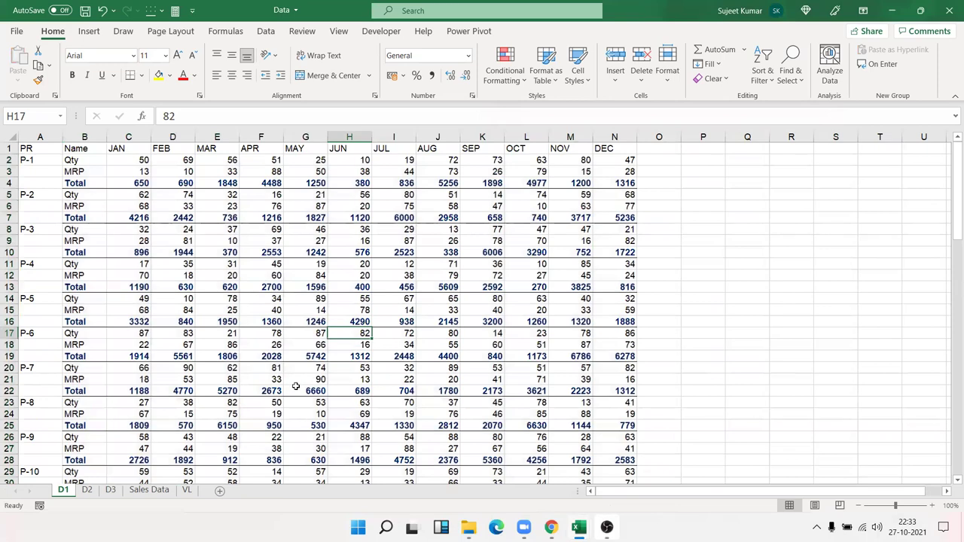
Copy P-31's MRP and Total rows into row 97, giving P-32 a Total row (2964 in JAN)
scroll(210, 400, down, 1)
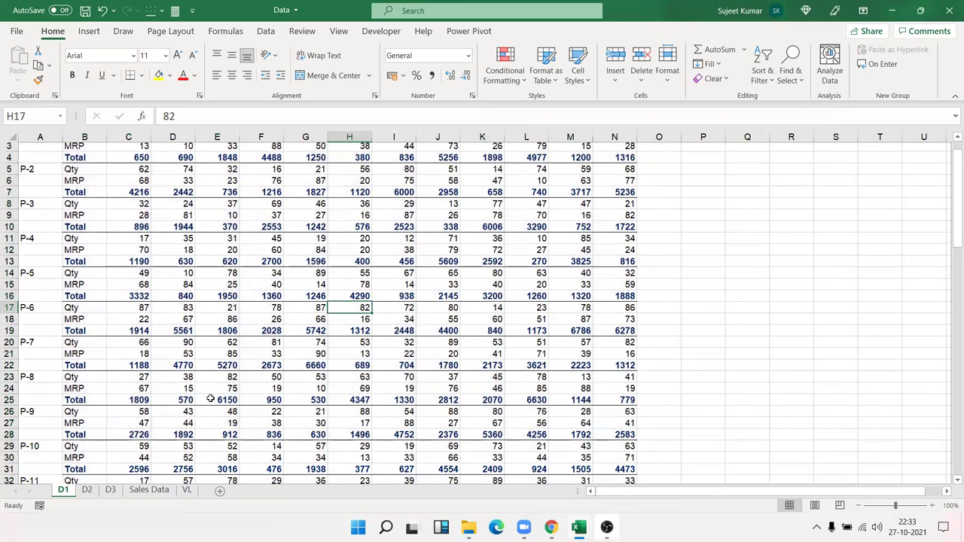
scroll(210, 400, down, 6)
scroll(210, 400, down, 8)
scroll(210, 400, down, 5)
scroll(210, 400, down, 5)
scroll(210, 400, down, 3)
click(56, 345)
mouse_move(76, 253)
mouse_down()
mouse_move(608, 240)
mouse_move(613, 252)
mouse_up()
key(ctrl+c)
click(95, 287)
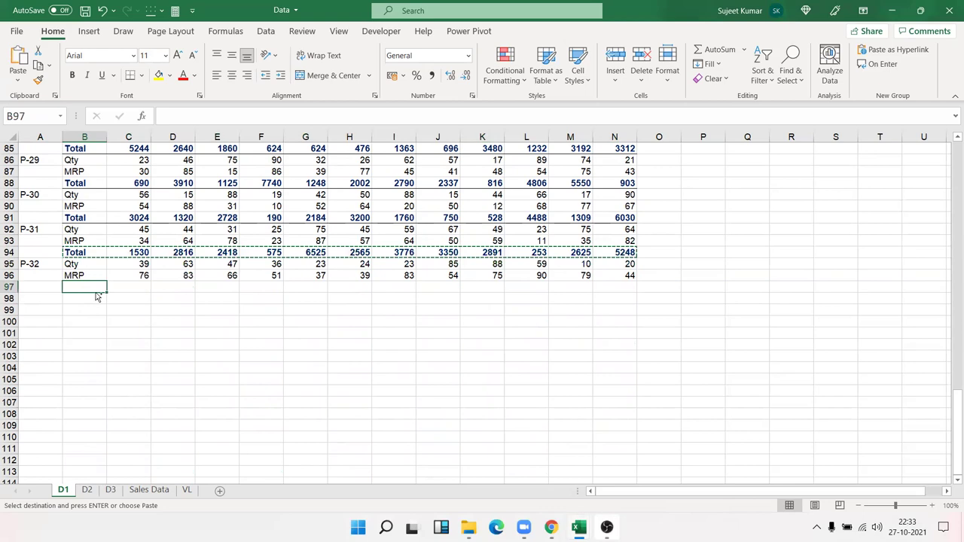
key(ctrl+v)
key(Escape)
scroll(458, 327, up, 2)
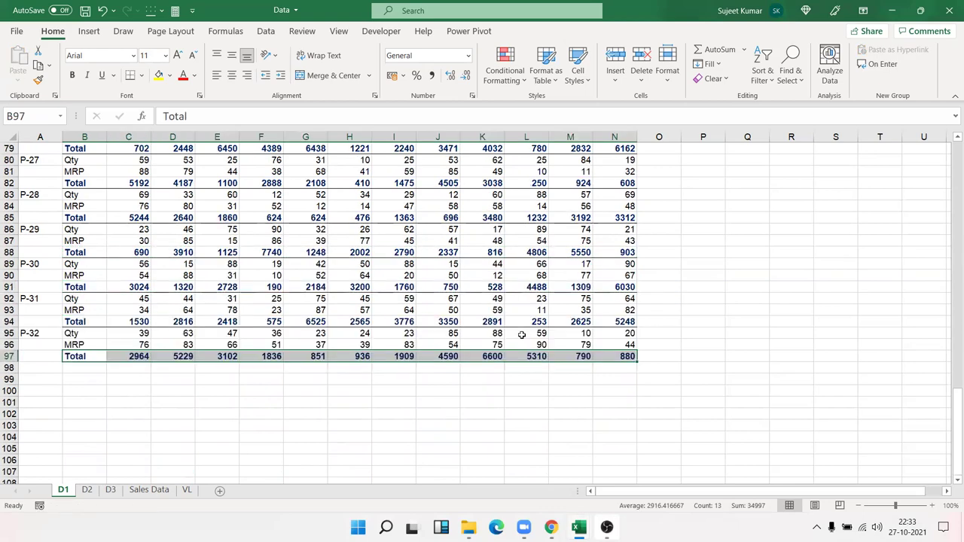
scroll(521, 335, up, 4)
scroll(521, 335, up, 10)
scroll(521, 335, up, 10)
scroll(521, 335, up, 1)
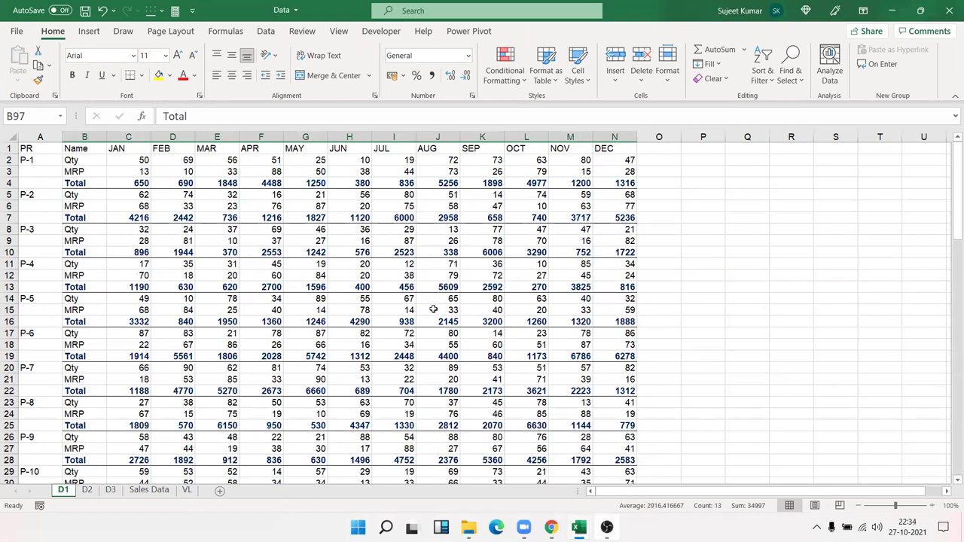
Quit Krisp from its tray panel's options menu
click(816, 526)
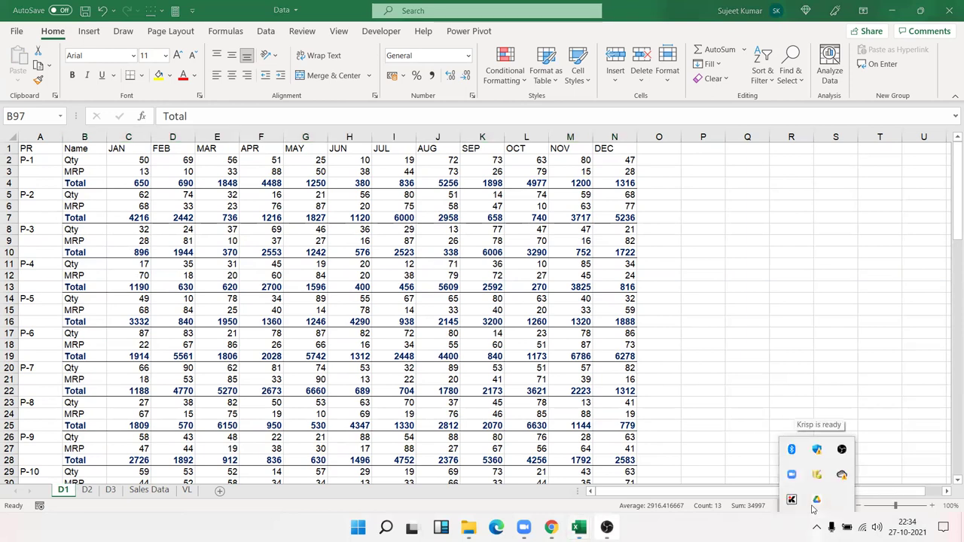
click(791, 499)
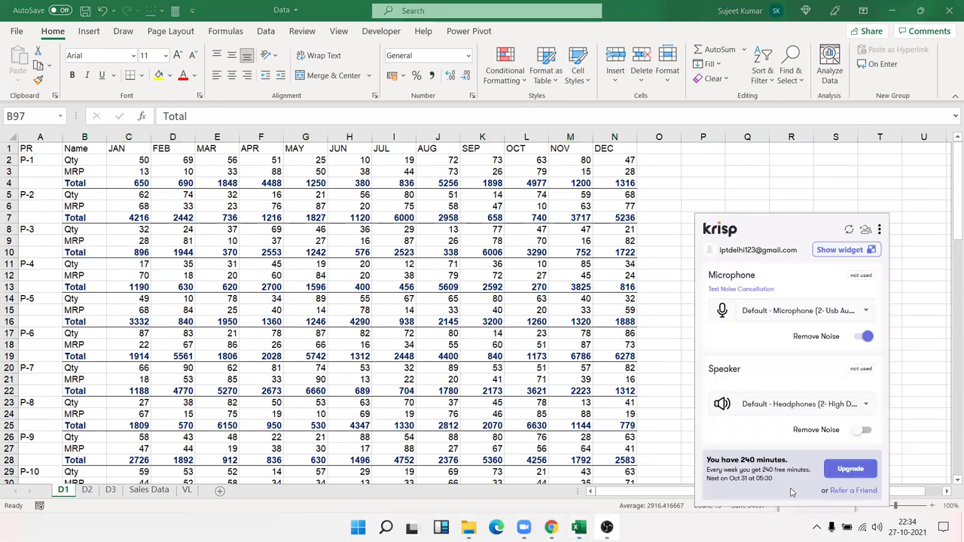
click(879, 230)
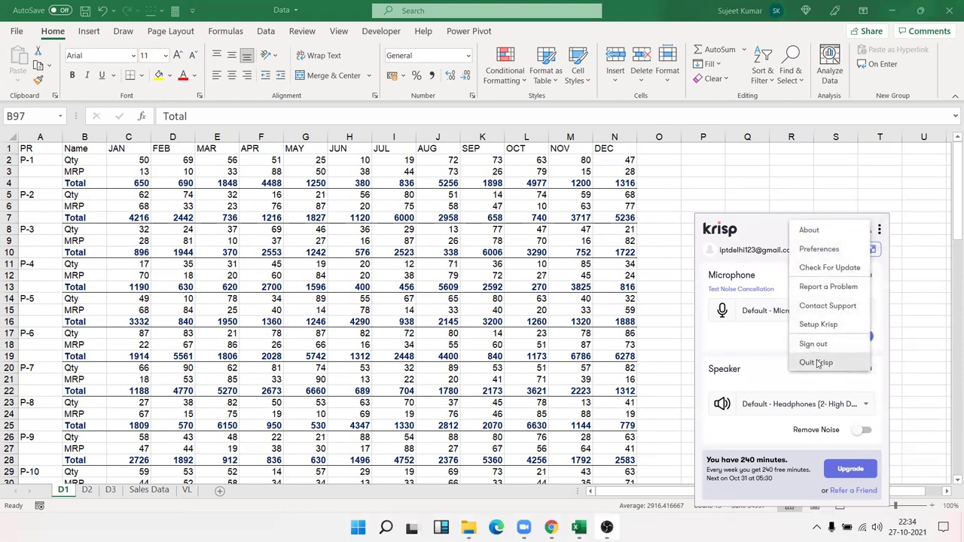
click(816, 362)
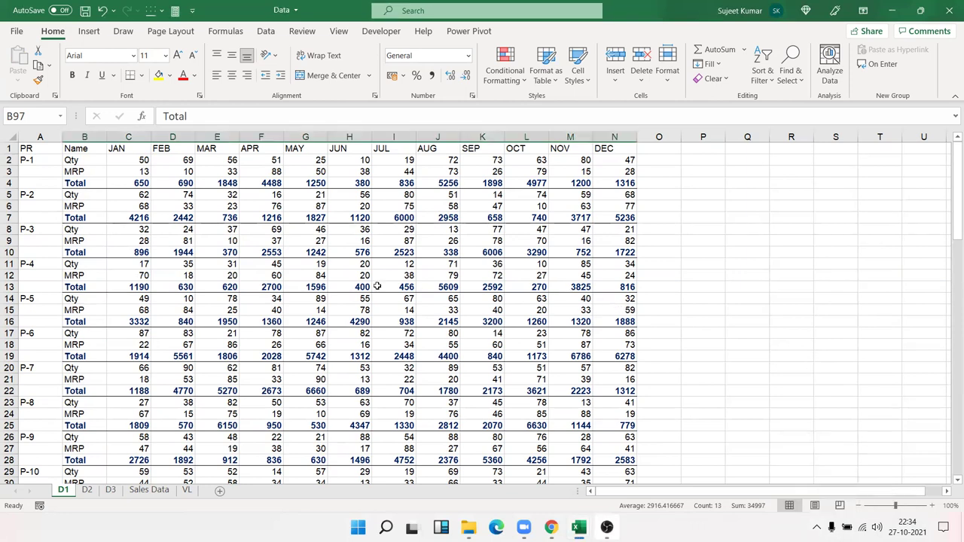
Switch to sheet D2 and move around its Name and JAN–DEC header row
click(88, 490)
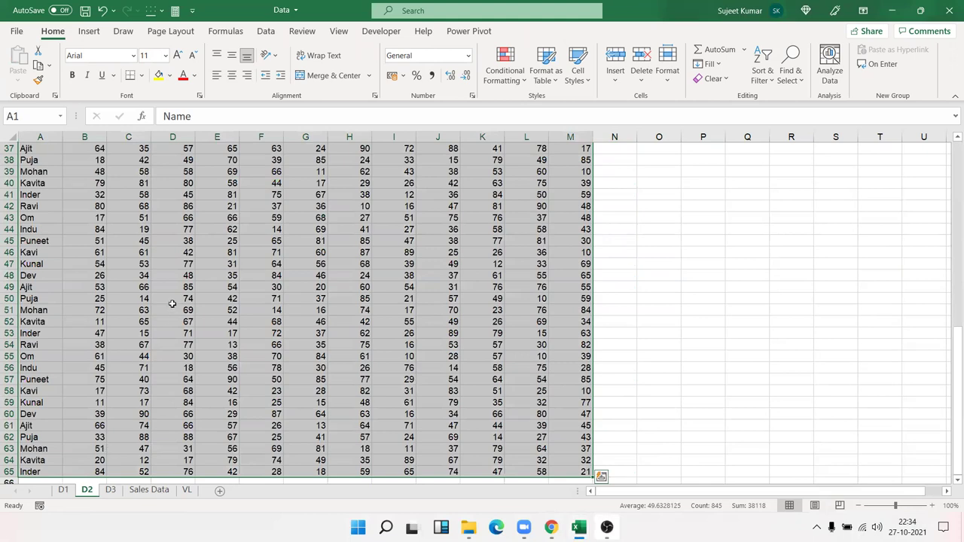
click(172, 303)
scroll(172, 304, up, 4)
scroll(188, 308, up, 7)
click(197, 287)
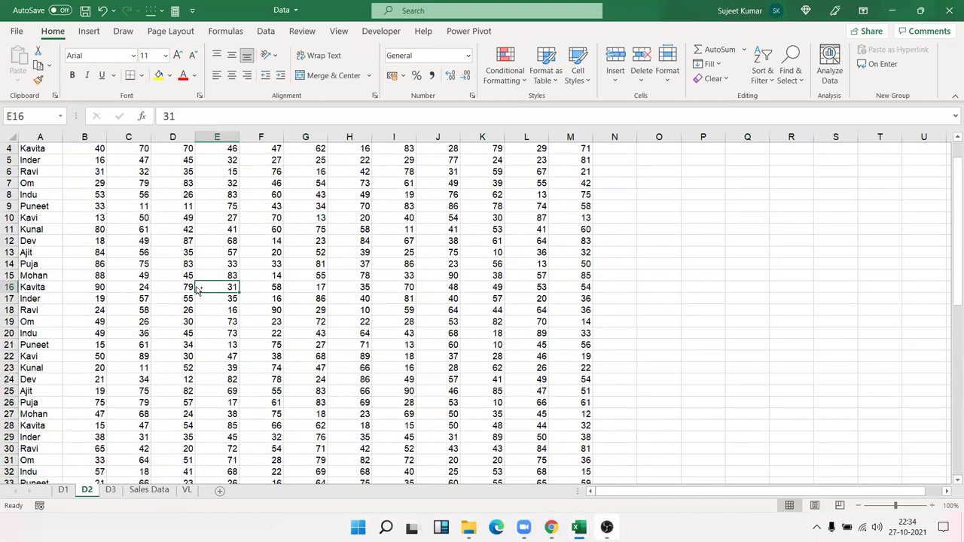
key(ctrl+Up)
key(ctrl+Left)
key(ctrl+Right)
key(ctrl+Left)
key(ctrl+Page_Up)
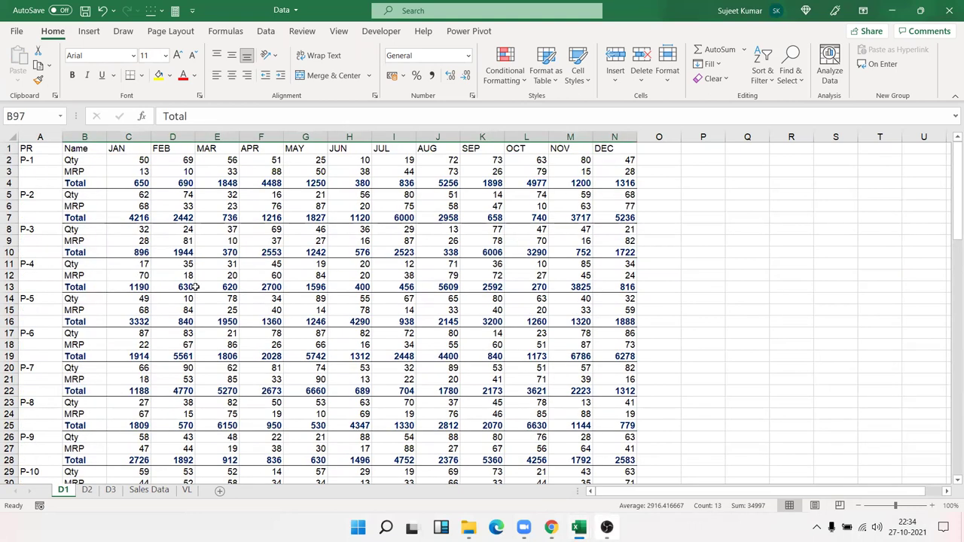
key(ctrl+Page_Down)
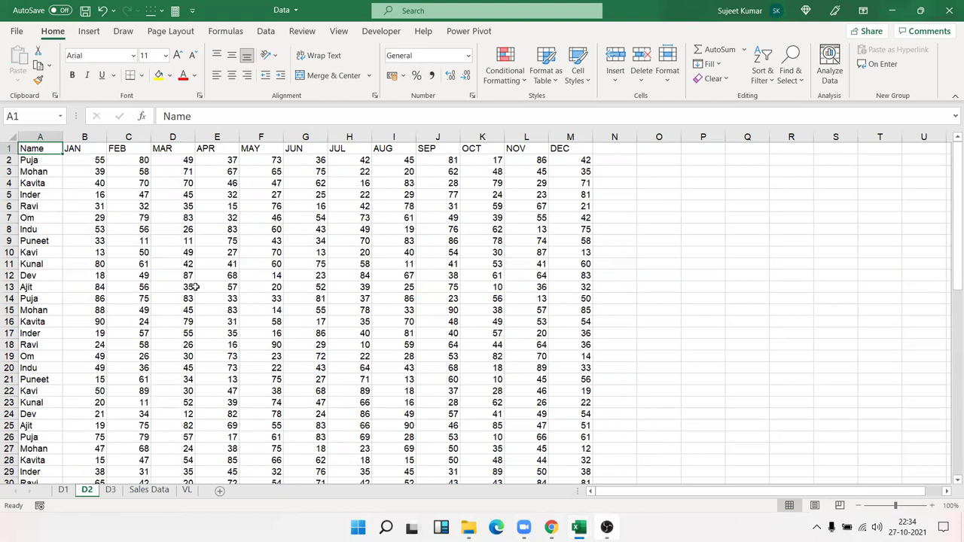
key(Right)
key(Right)
Insert a % column before FEB, then delete it again
click(130, 135)
key(ctrl+shift+equal)
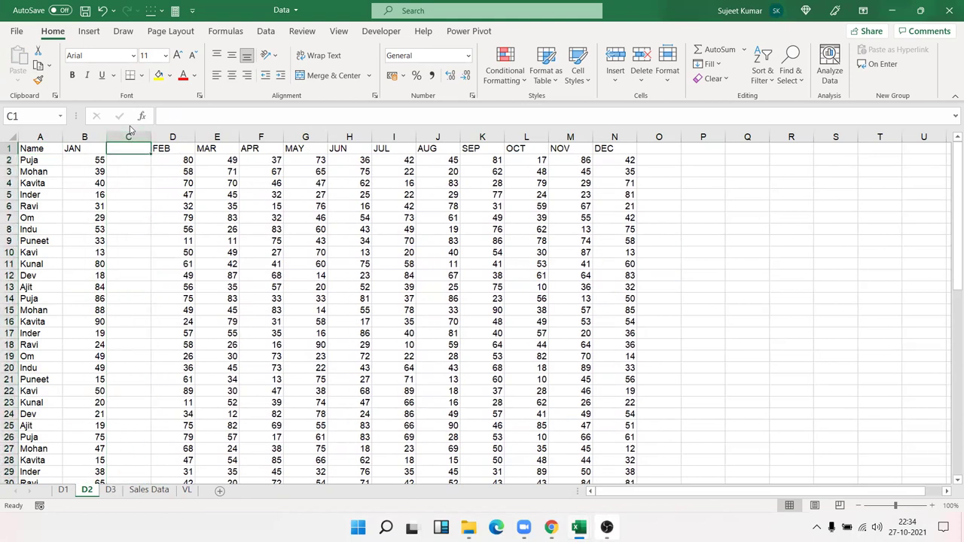
text(%)
key(Return)
click(128, 129)
key(ctrl+minus)
Insert a blank row above the Name and month headers
key(shift+BackSpace)
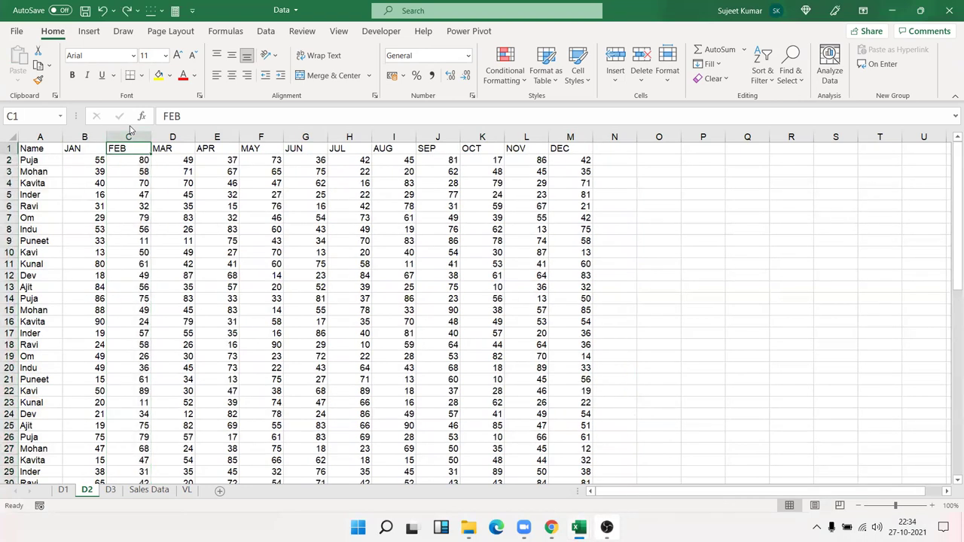
key(shift+space)
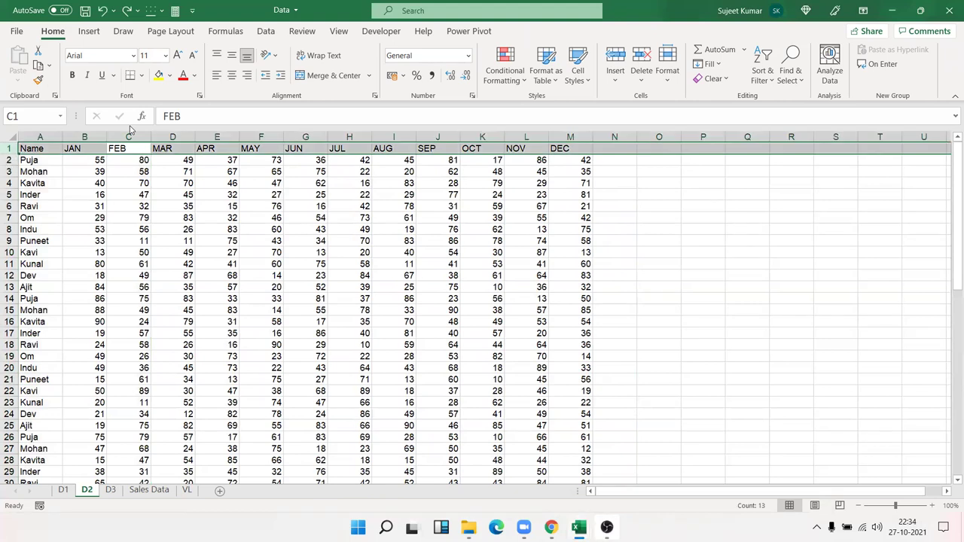
key(ctrl+plus)
key(shift+BackSpace)
Enter 1 in B1 and 2 in C1 to start a numbering row
key(Left)
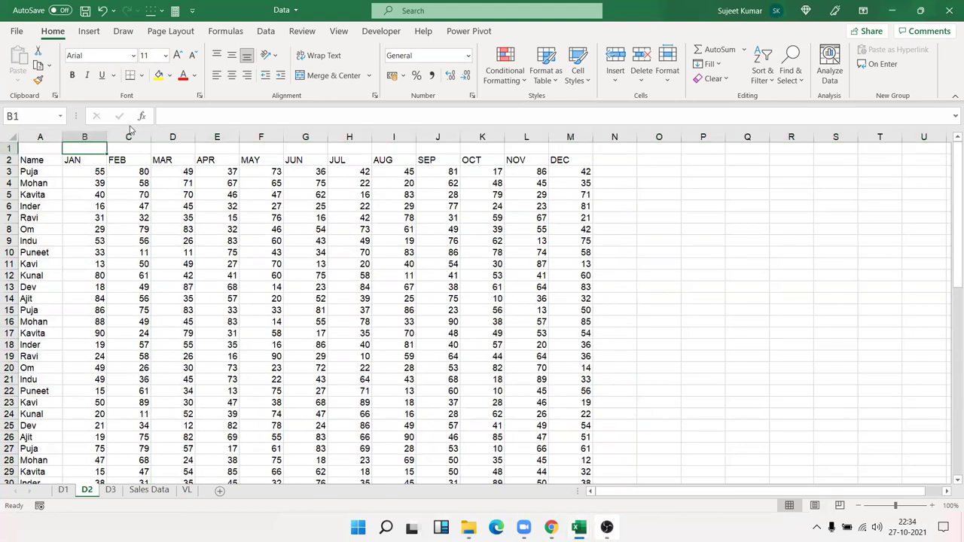
text(1)
key(Tab)
text(2)
key(Tab)
key(Down)
key(Left)
key(Up)
Extend the numbers to 12 above JAN–DEC and paste a second 1–12 series at N1
drag(87, 149, 613, 186)
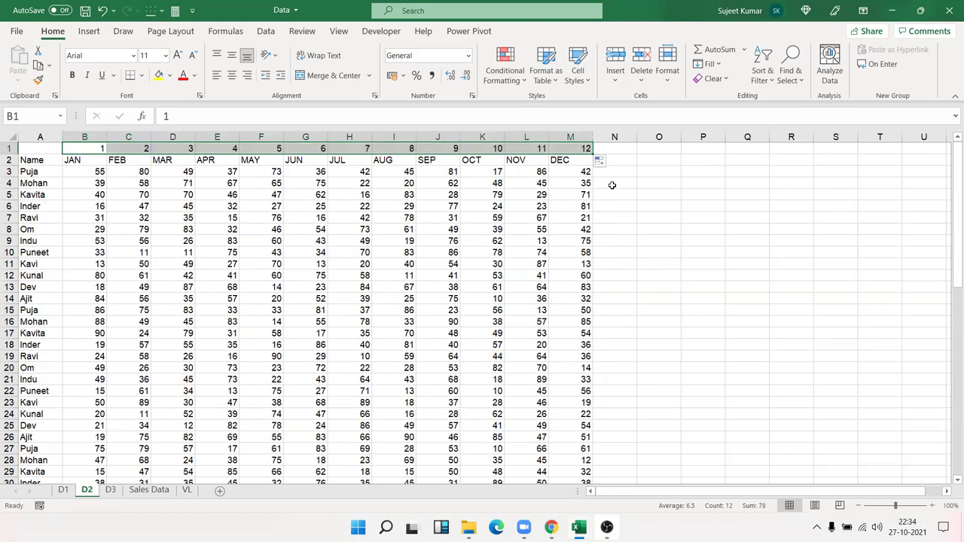
key(ctrl+c)
click(613, 154)
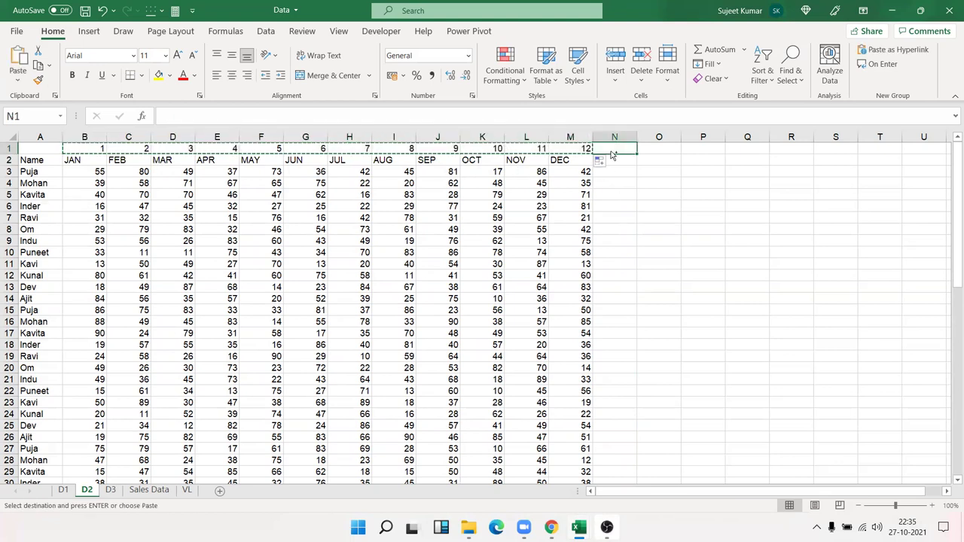
key(Return)
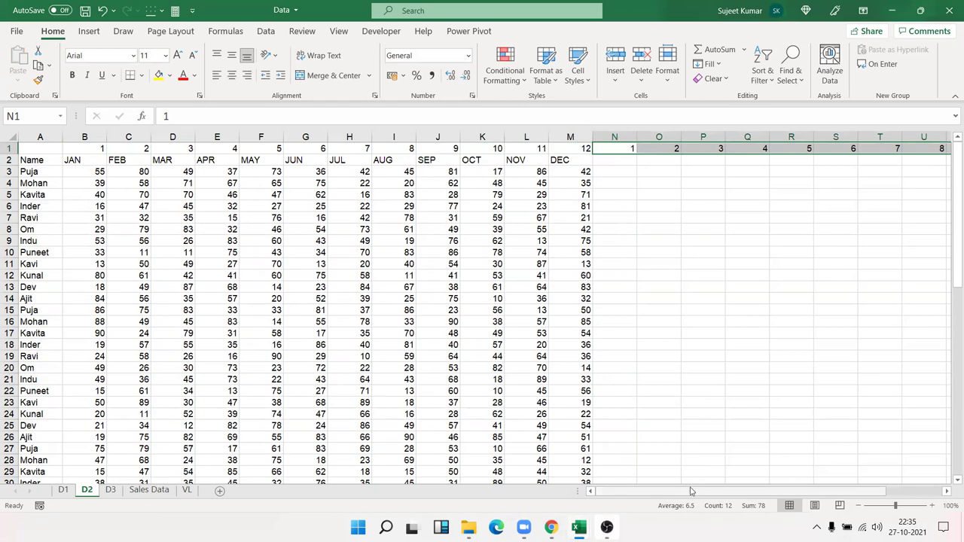
drag(703, 500, 810, 518)
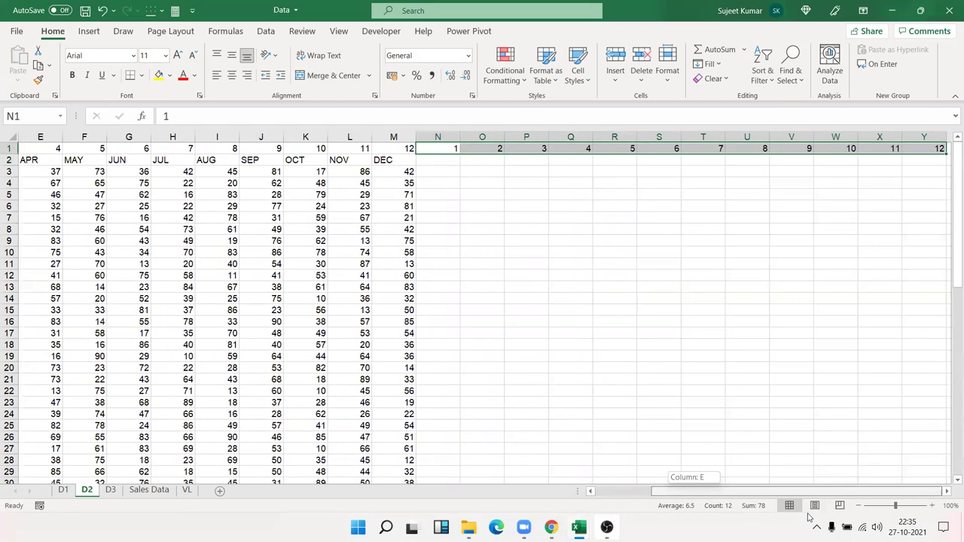
click(947, 493)
drag(904, 494, 706, 449)
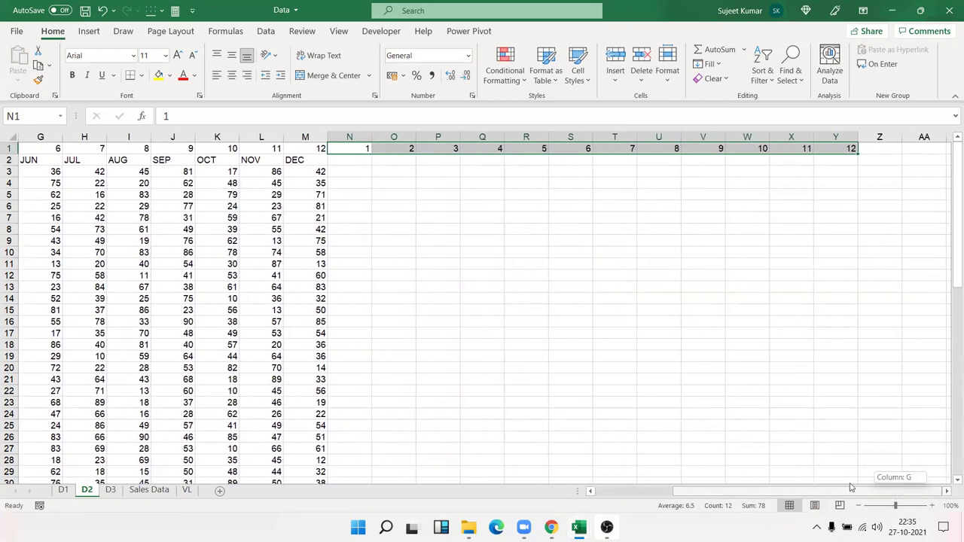
Select the whole data block from B1 to Y66
click(105, 149)
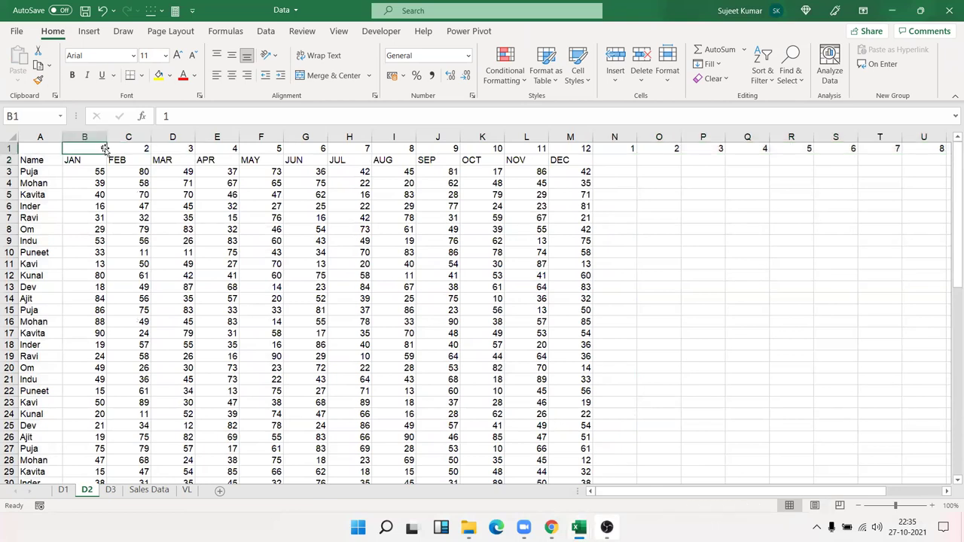
key(ctrl+shift+Right)
key(ctrl+shift+Down)
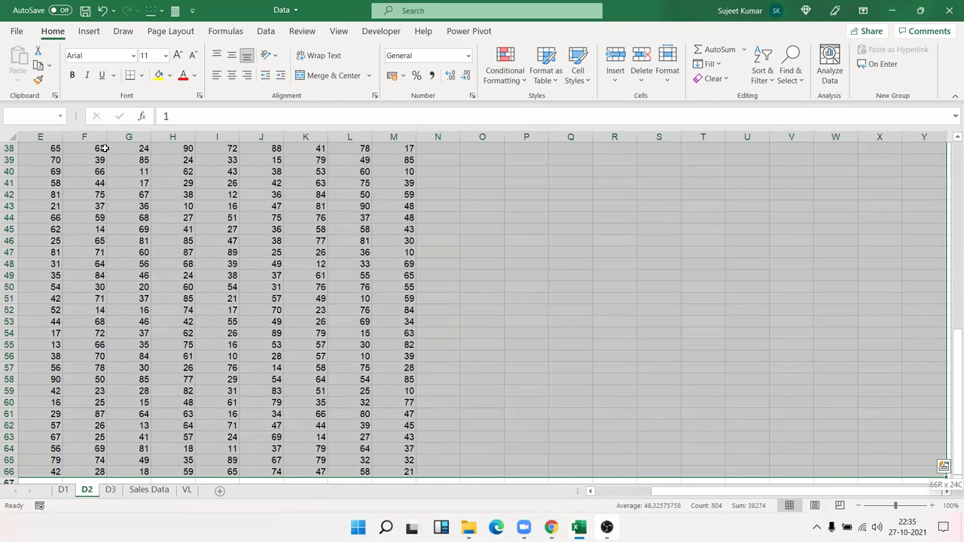
Run a Custom Sort on the selection, left to right by Row 1
click(668, 497)
drag(668, 496, 611, 496)
scroll(358, 315, up, 6)
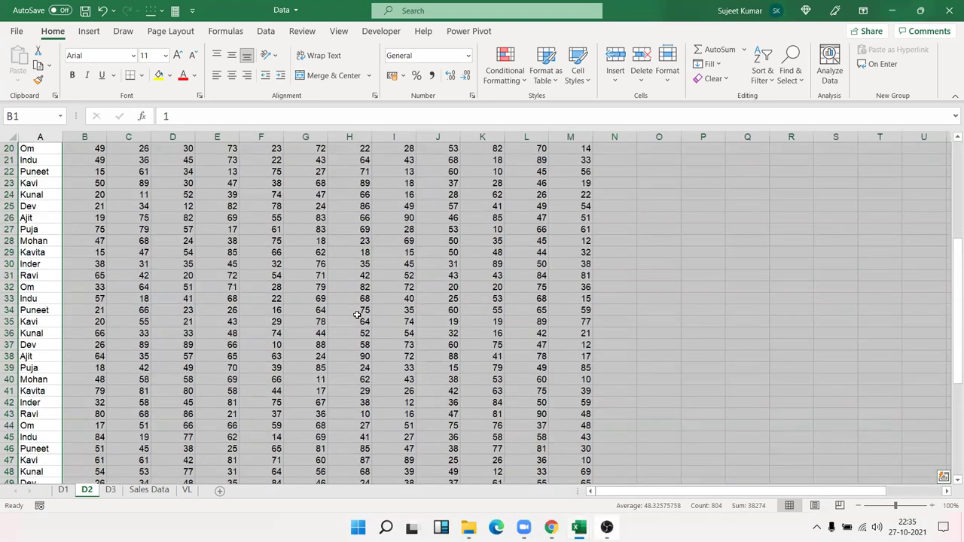
scroll(358, 315, up, 6)
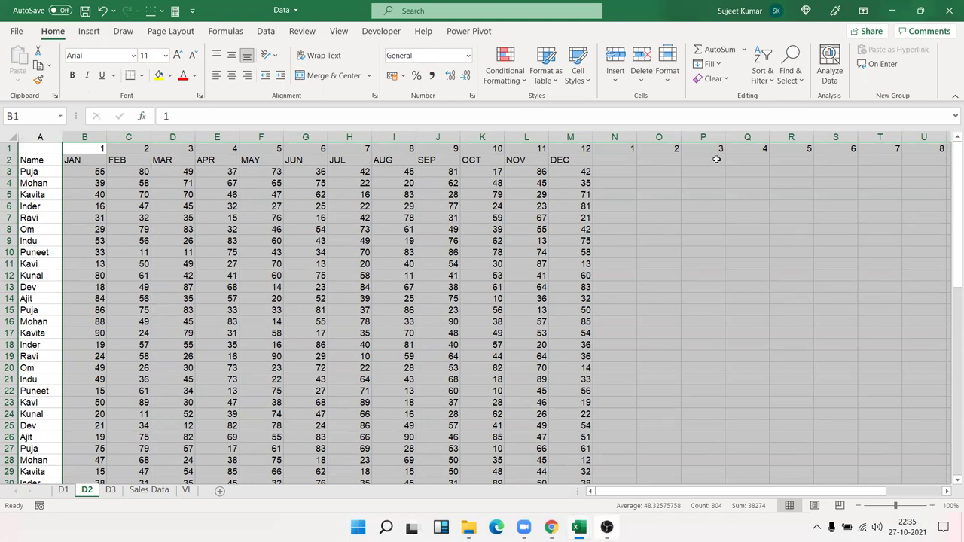
click(766, 82)
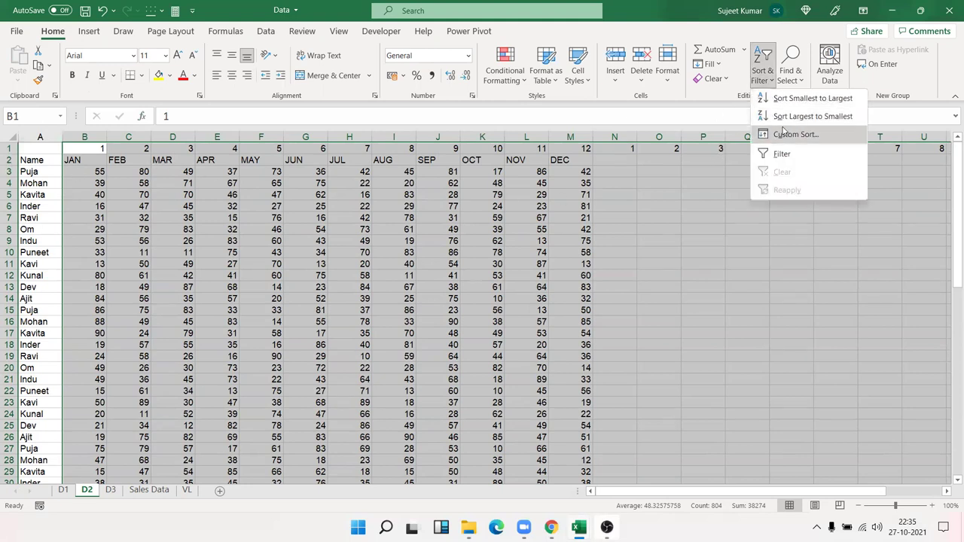
click(782, 131)
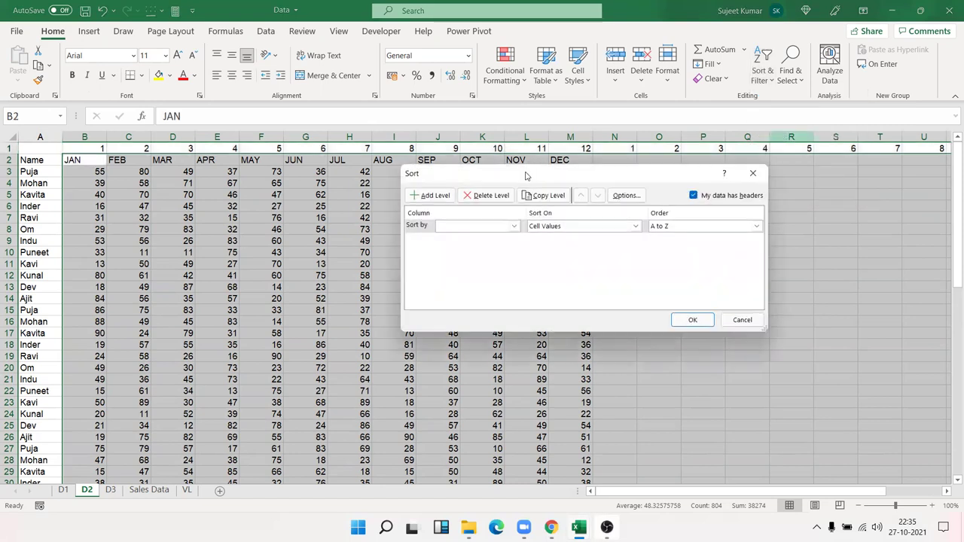
drag(526, 176, 490, 211)
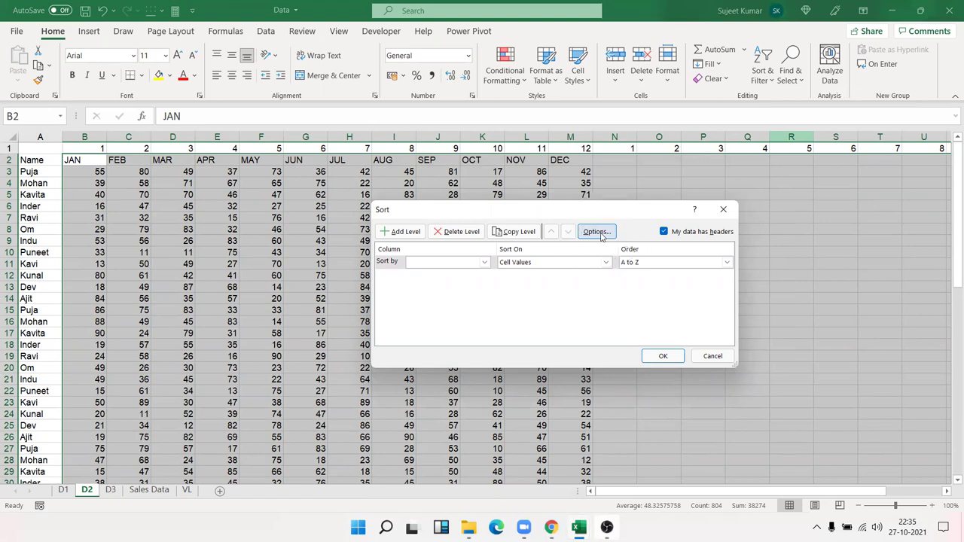
click(602, 234)
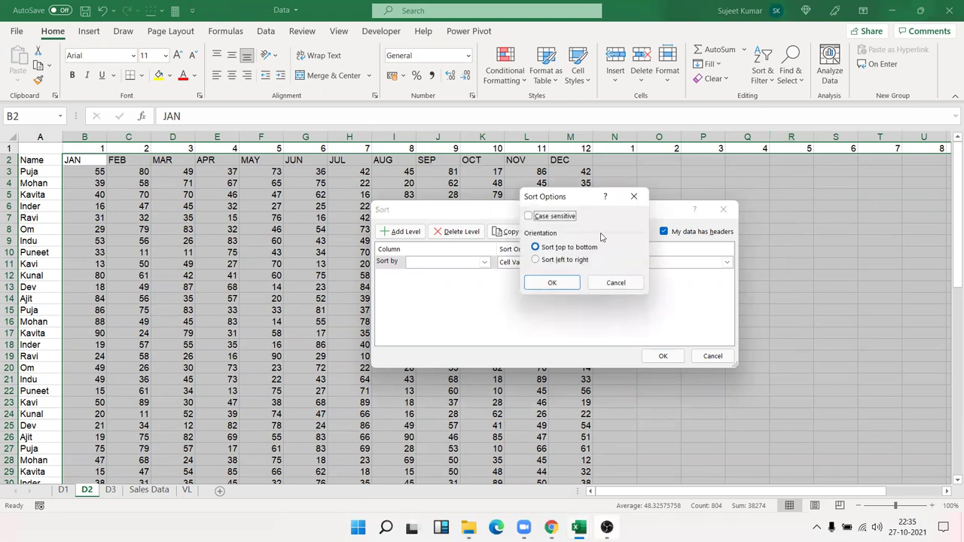
click(546, 260)
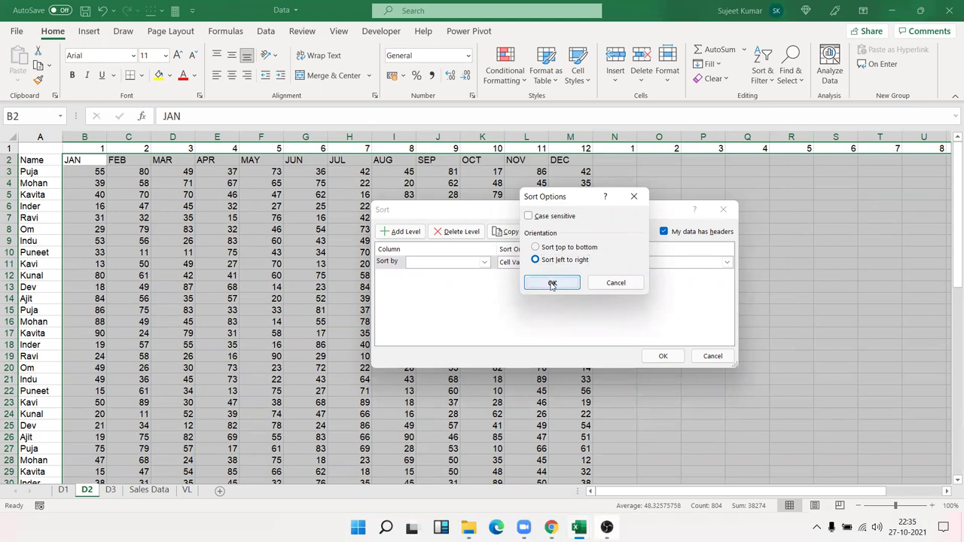
click(554, 284)
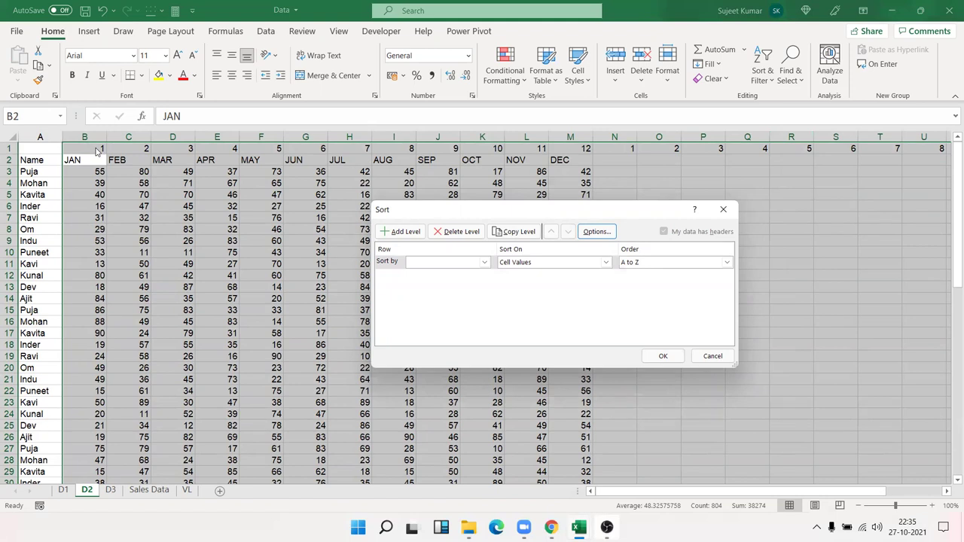
click(483, 262)
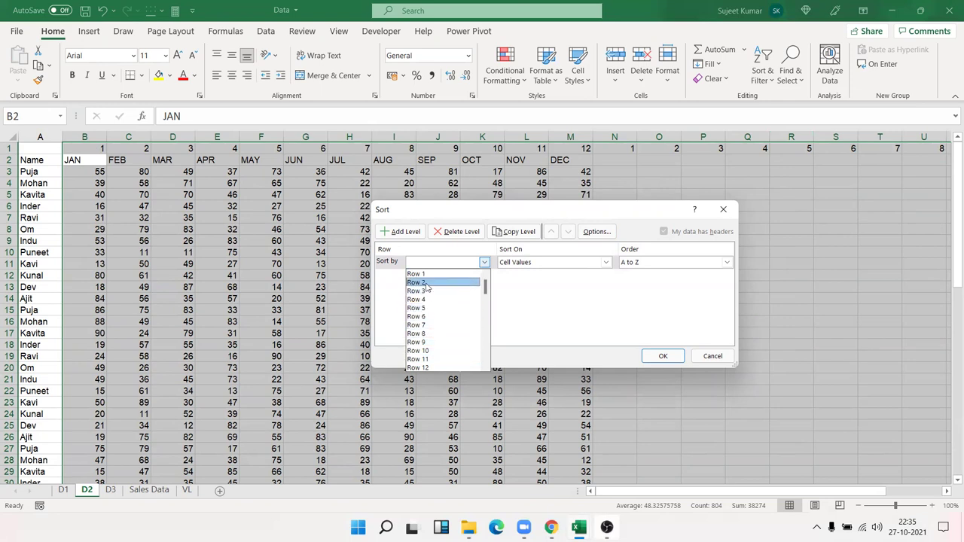
click(426, 274)
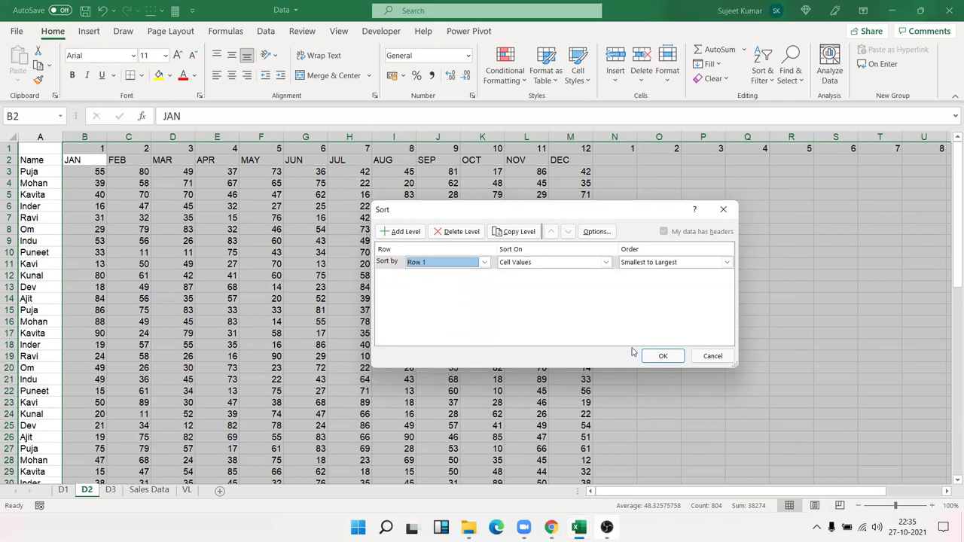
click(673, 357)
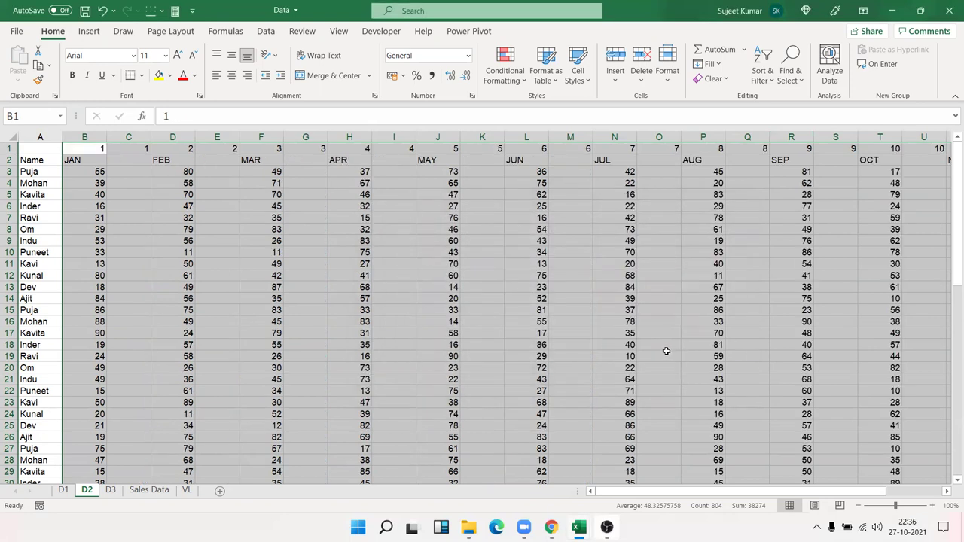
Type a % label in N2 and select N2 through Y2
click(615, 161)
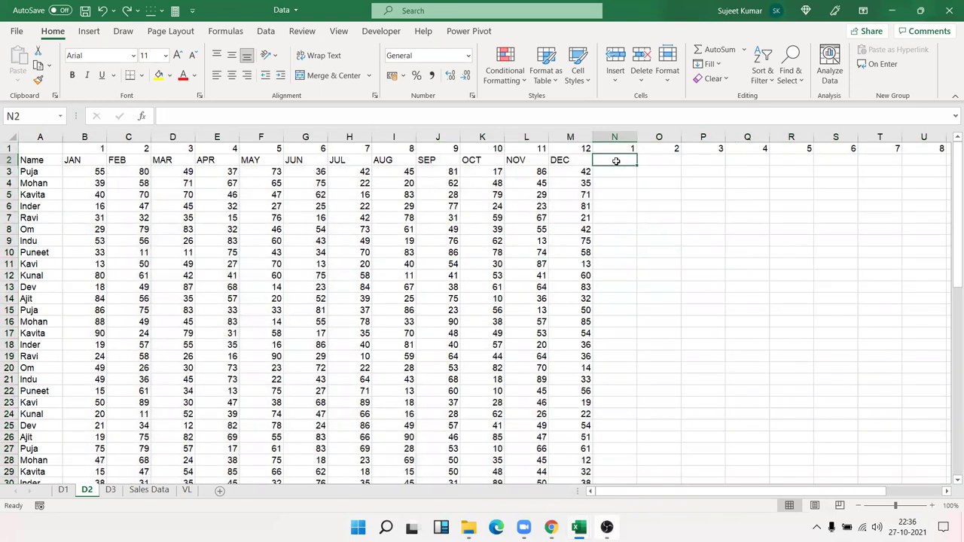
text(%)
key(Up)
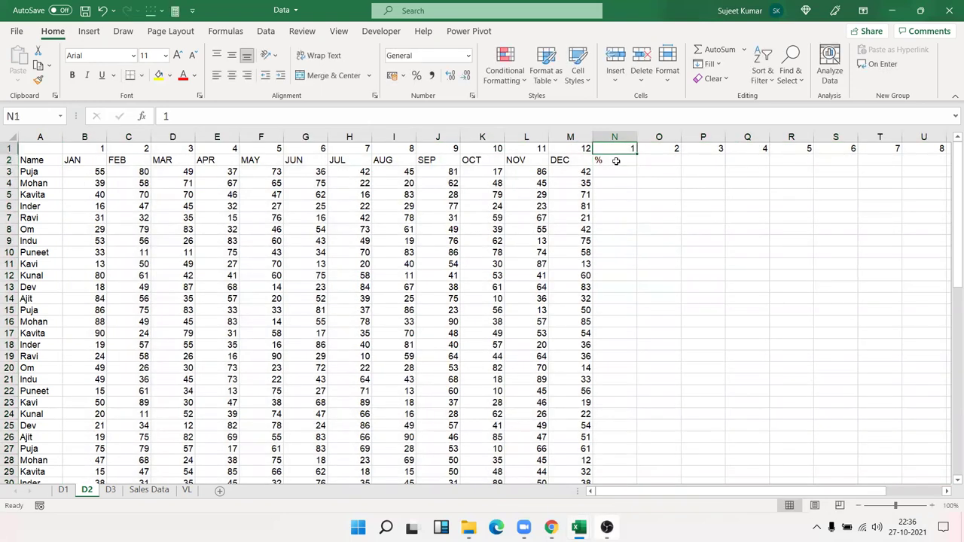
key(ctrl+Right)
key(Down)
key(ctrl+shift+Left)
Fill the % label across N2:Y2 and select the data block from B1 to Y66
key(ctrl+r)
key(ctrl+Left)
key(Up)
key(Right)
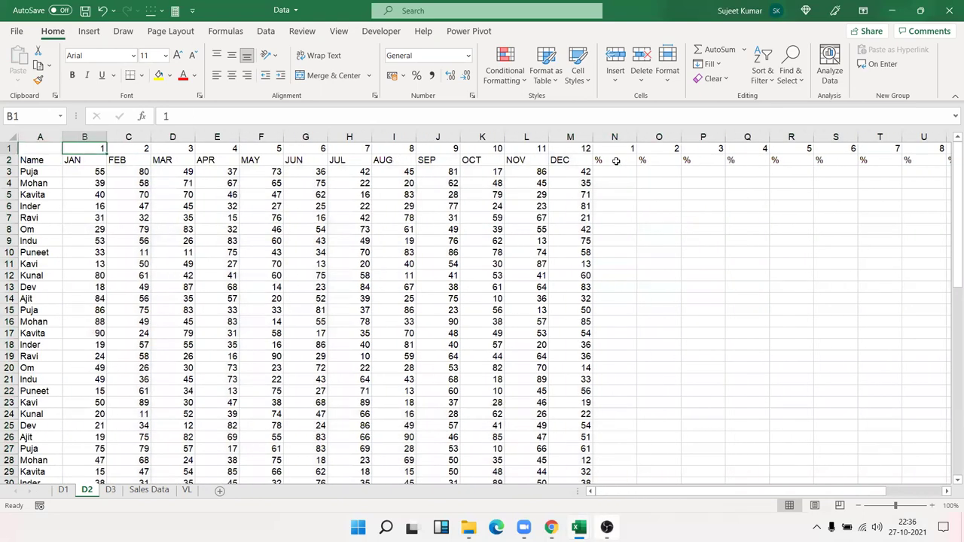
key(ctrl+shift+Right)
key(ctrl+shift+Down)
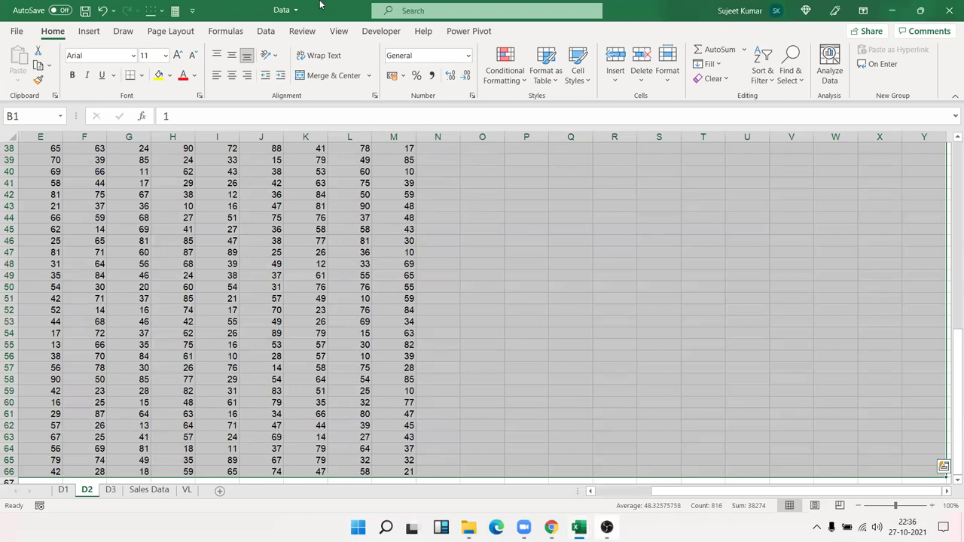
Custom Sort the block left to right by Row 1, placing a % column after each month
click(788, 76)
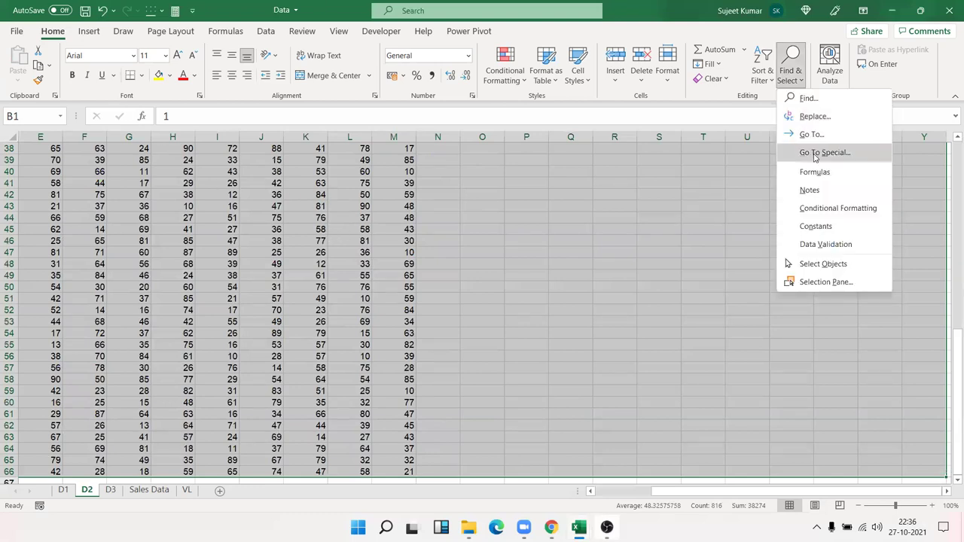
click(763, 76)
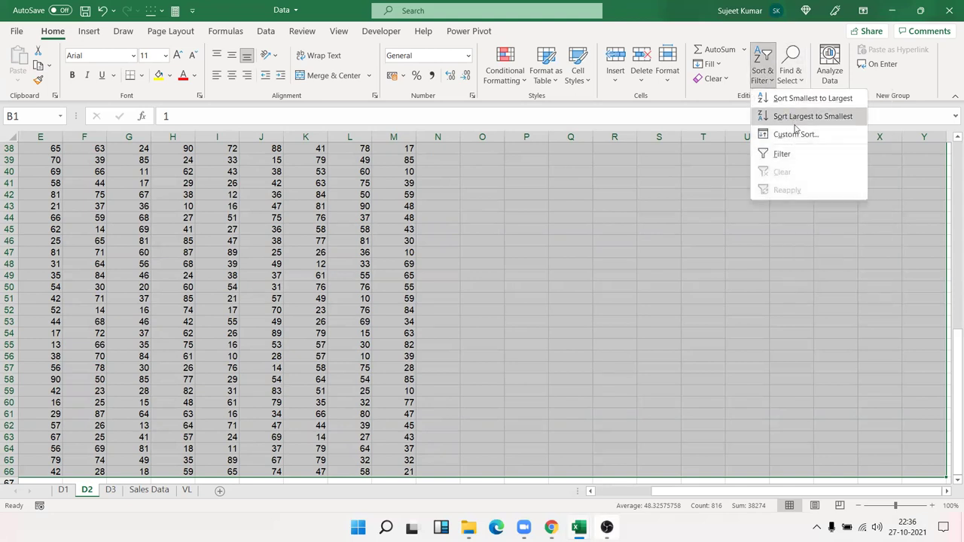
click(799, 131)
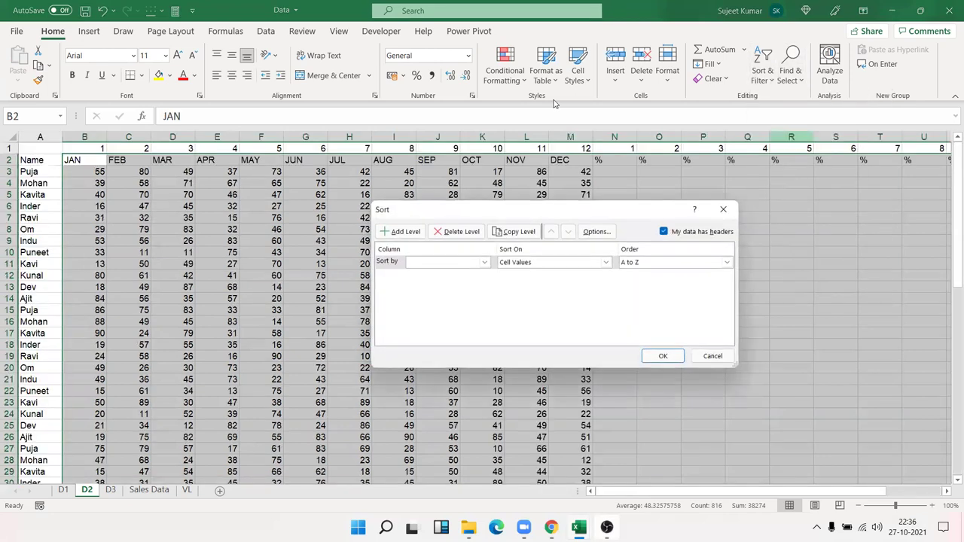
click(449, 263)
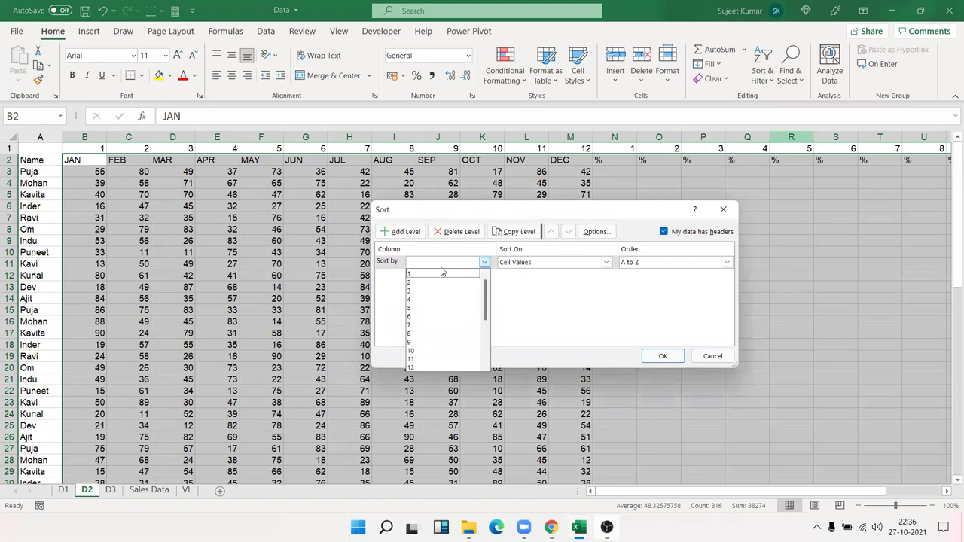
click(592, 238)
click(592, 237)
click(527, 299)
click(522, 319)
click(441, 263)
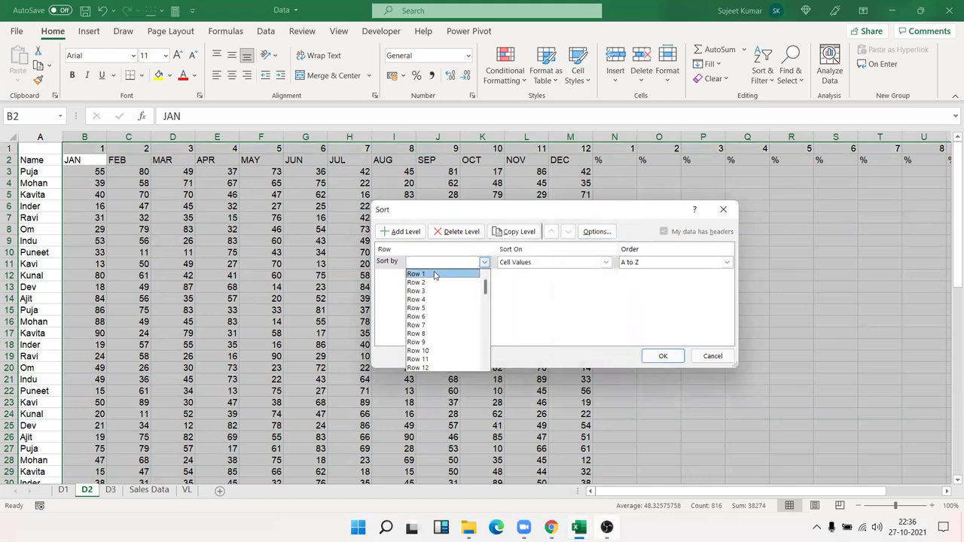
click(434, 275)
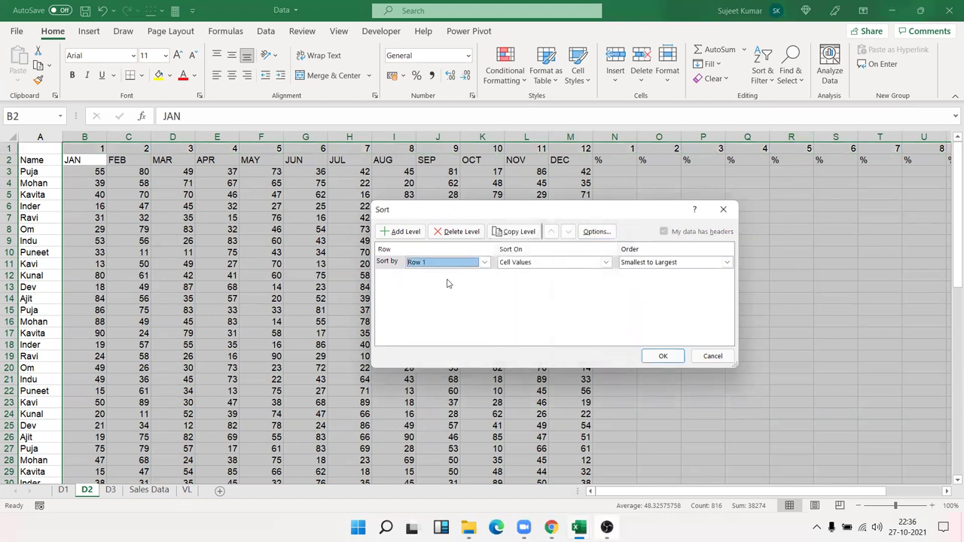
click(663, 356)
click(132, 159)
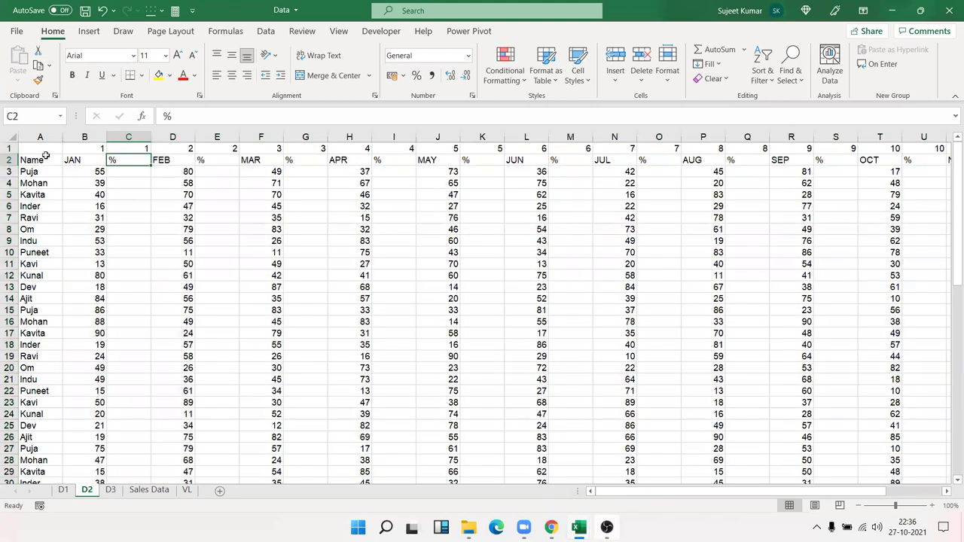
Delete the helper numbering row so the Name, JAN, %… headers sit in row 1
click(9, 147)
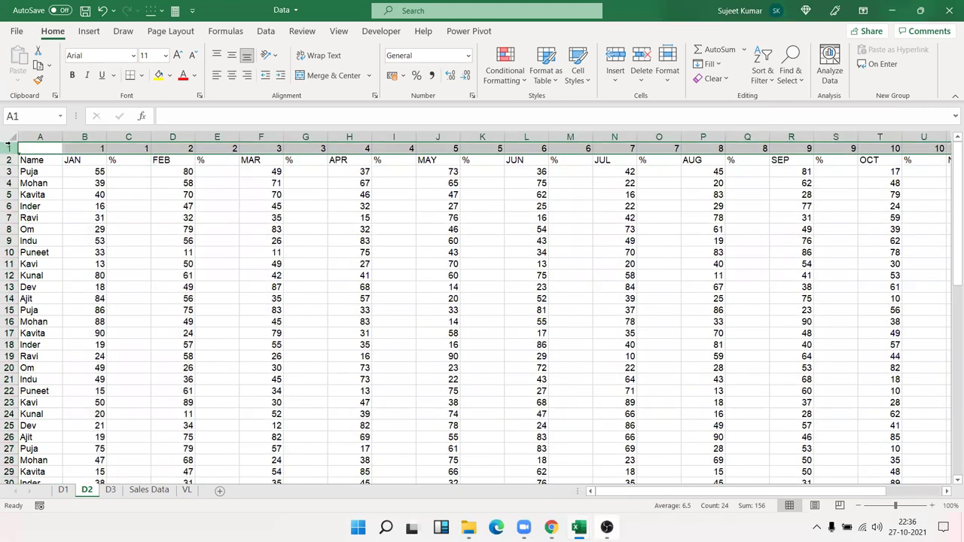
key(ctrl+minus)
click(84, 159)
click(113, 160)
click(199, 163)
click(296, 182)
scroll(296, 182, down, 5)
scroll(294, 185, up, 5)
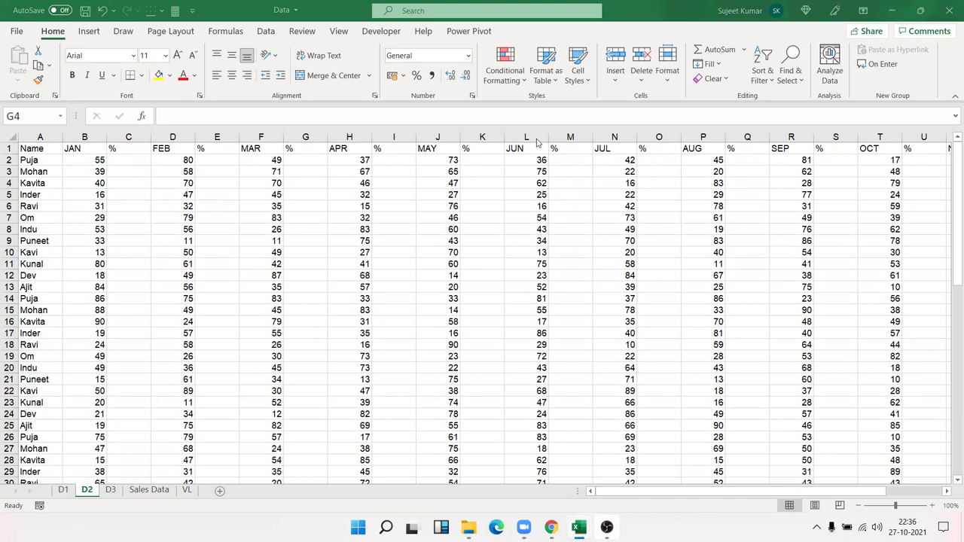
Check the JAN header in B1, the 70 in D4 and the first % cell C2
click(84, 149)
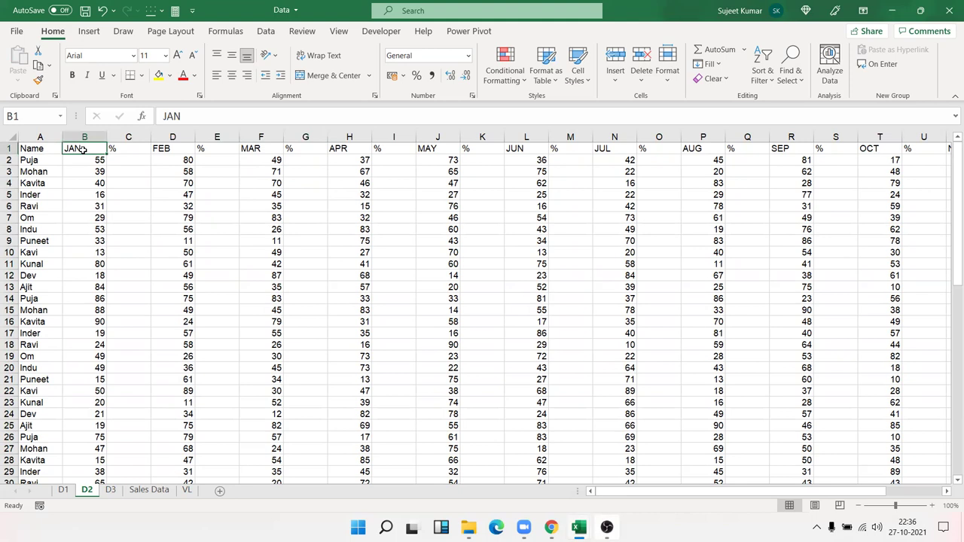
click(151, 187)
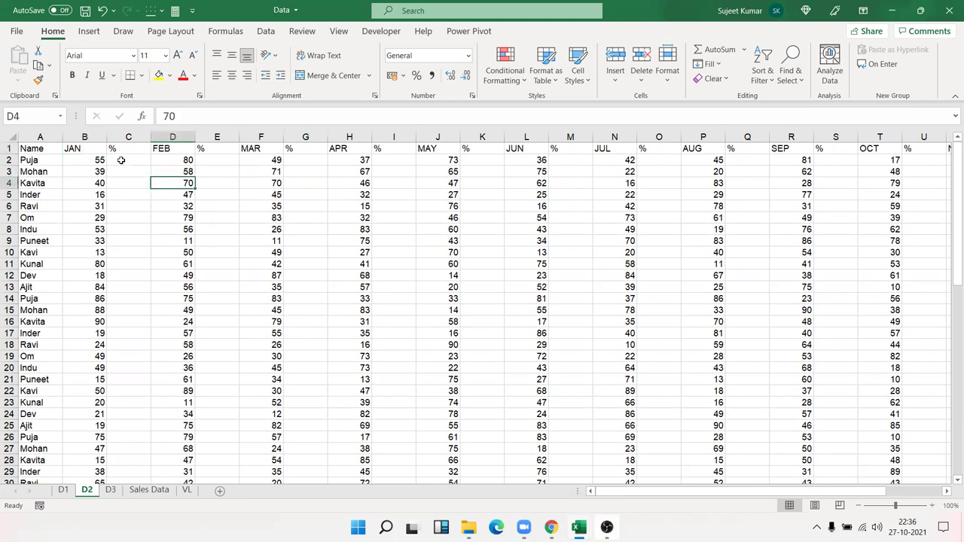
click(120, 160)
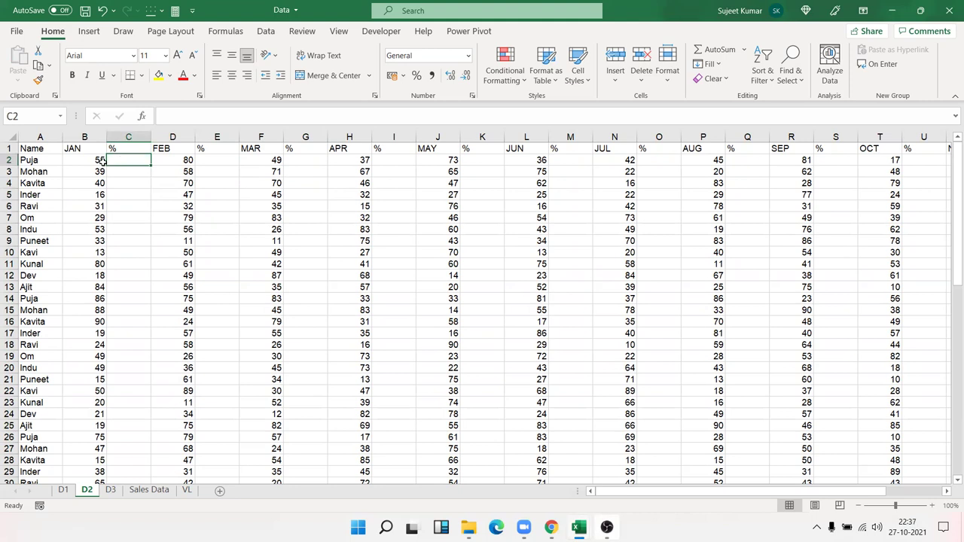
scroll(97, 169, down, 6)
scroll(92, 179, up, 6)
Select the data block from B1 through Y65
click(92, 153)
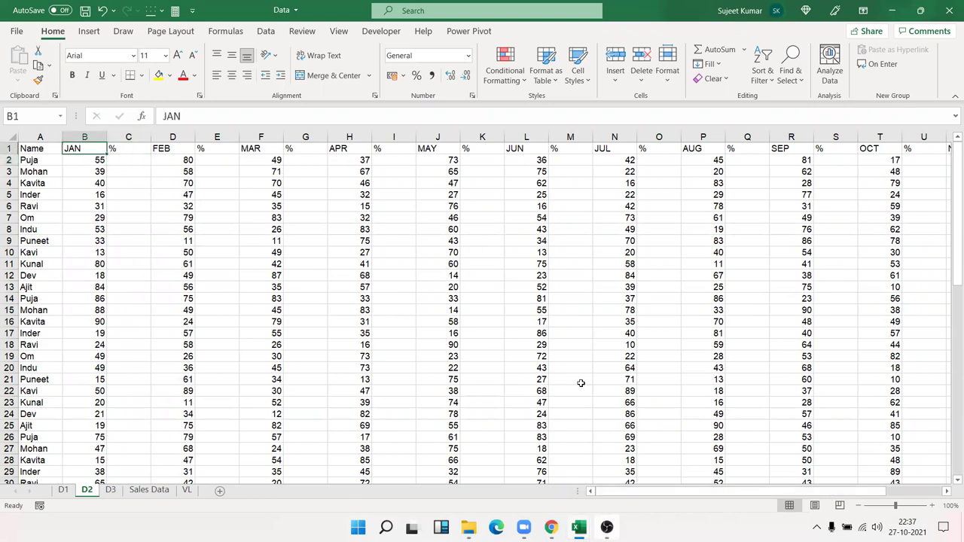
scroll(844, 355, down, 4)
scroll(927, 431, down, 4)
scroll(927, 430, down, 7)
scroll(930, 436, down, 1)
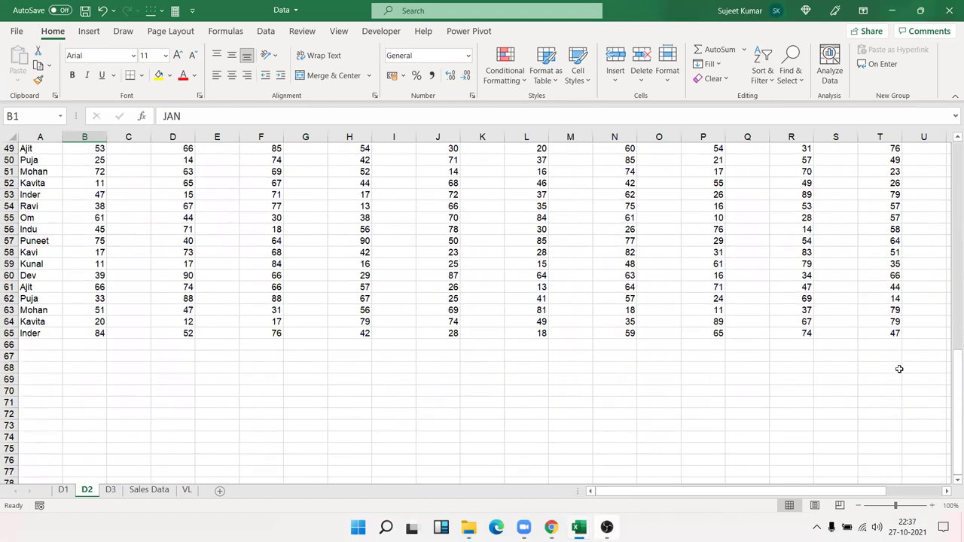
click(909, 492)
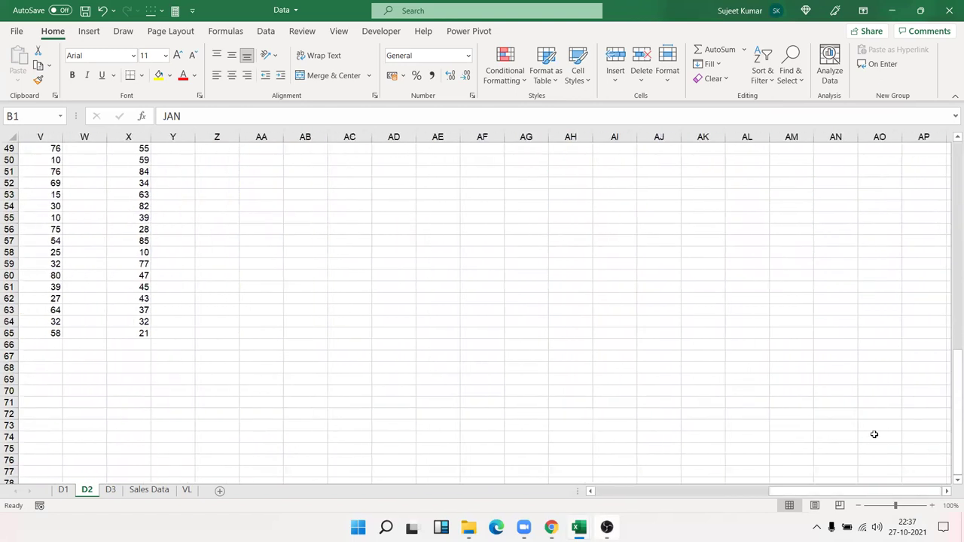
shift+click(171, 333)
scroll(308, 334, up, 5)
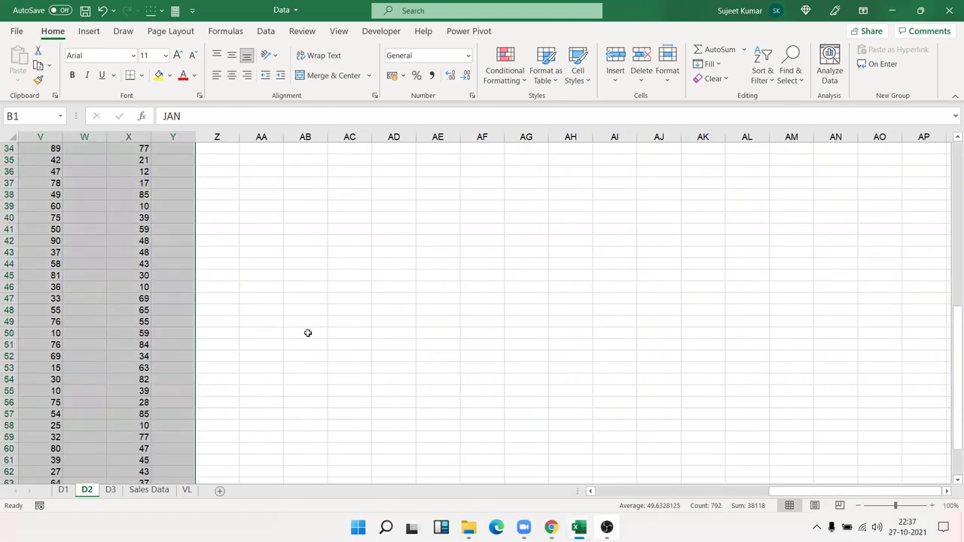
scroll(348, 333, up, 11)
drag(797, 491, 488, 460)
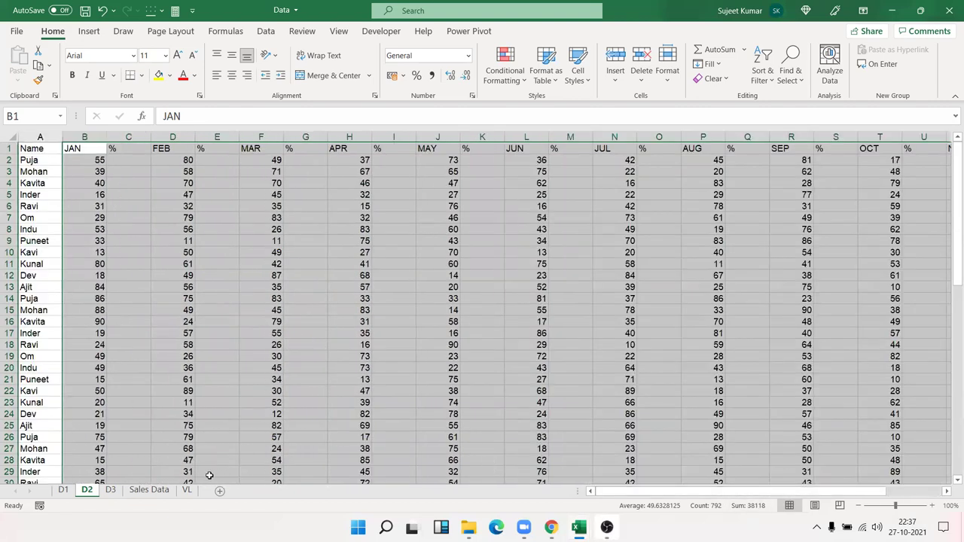
Glance at sheet D1, return to D2 and open the Find & Select options
click(60, 490)
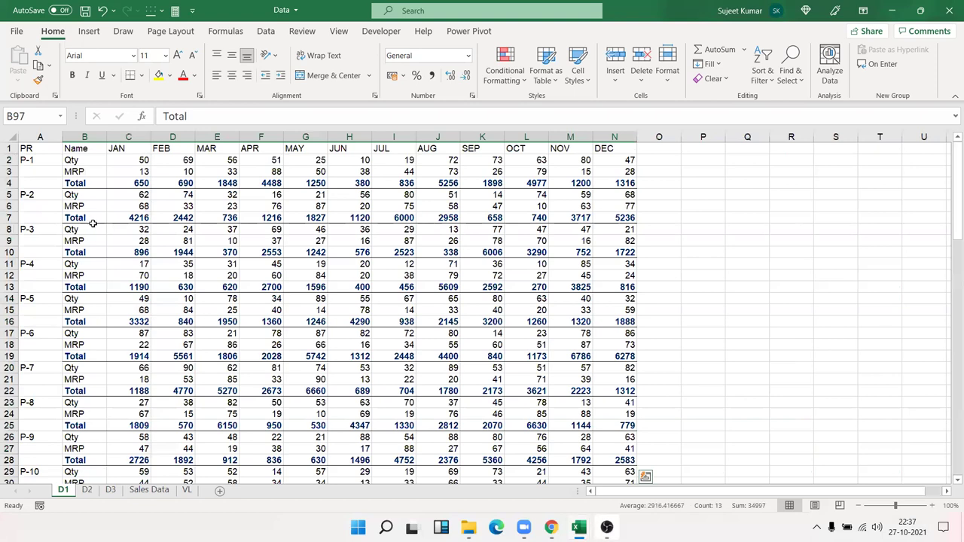
click(94, 490)
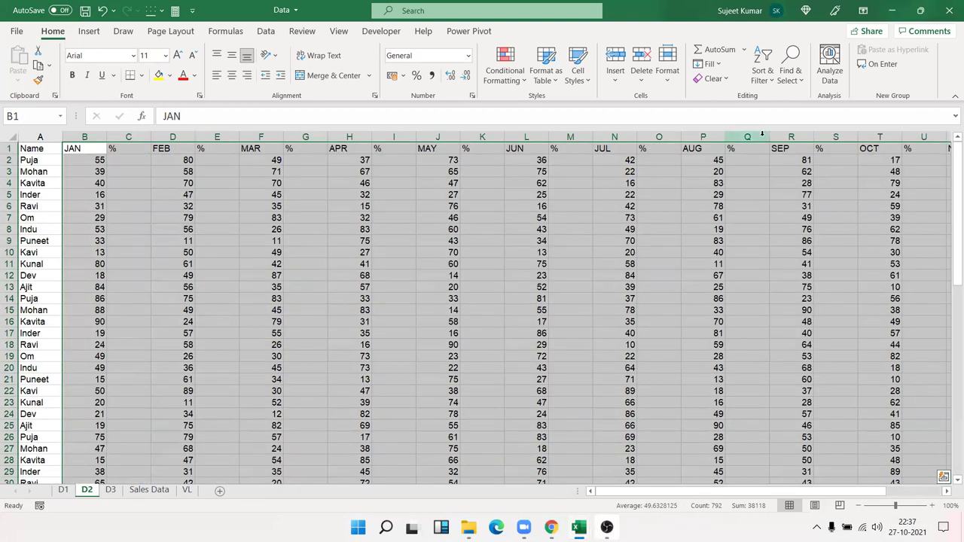
click(788, 89)
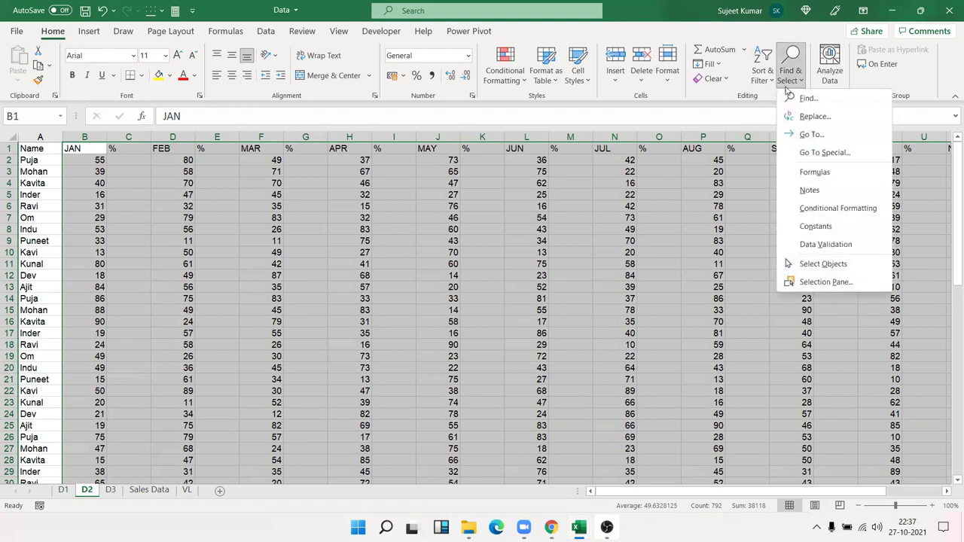
Select only the blank cells in the block with Go To Special > Blanks
click(822, 152)
click(486, 299)
click(541, 375)
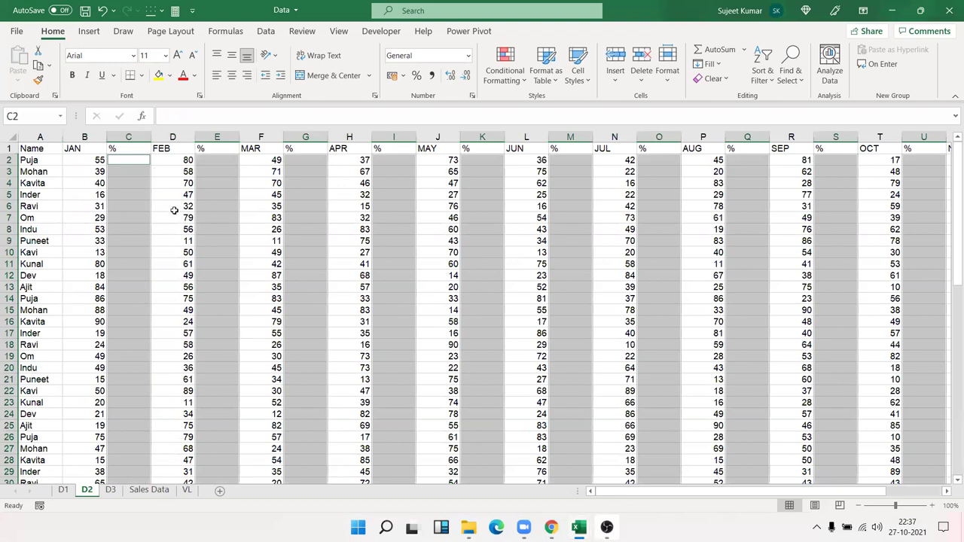
Fill every blank with =B2/70 via Ctrl+Enter and apply Percent Style
text(=)
key(Left)
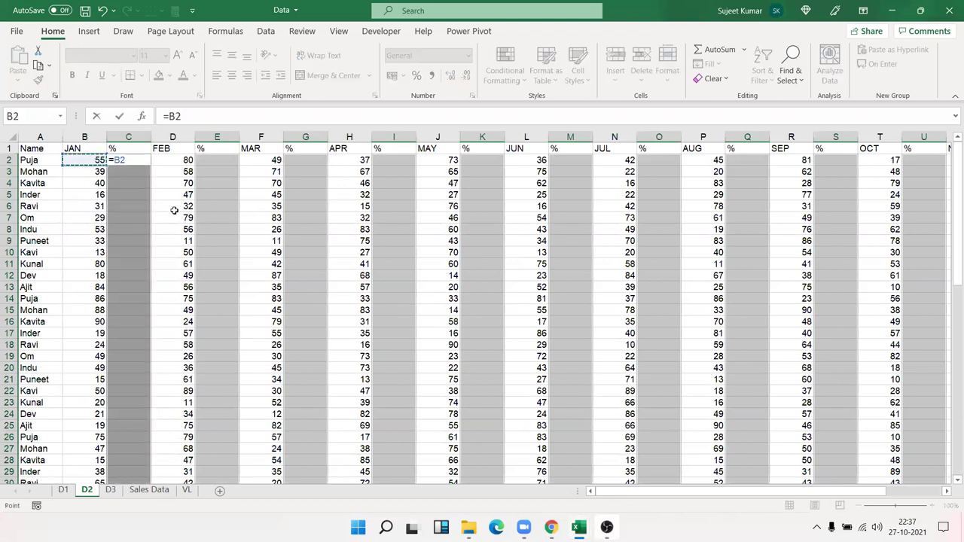
text(/70)
key(ctrl+Return)
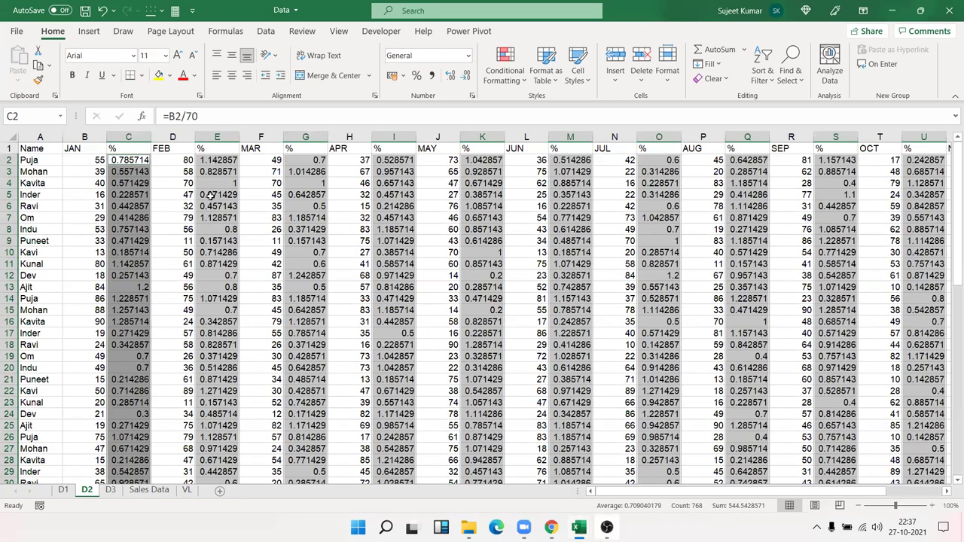
click(419, 77)
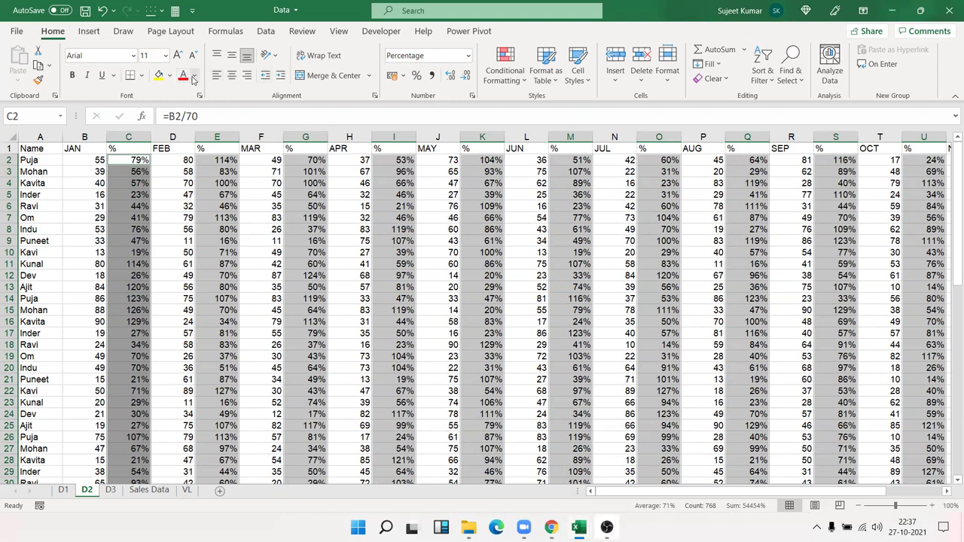
Add a Greater Than 1 highlight rule with a custom light green fill to the % cells
click(193, 76)
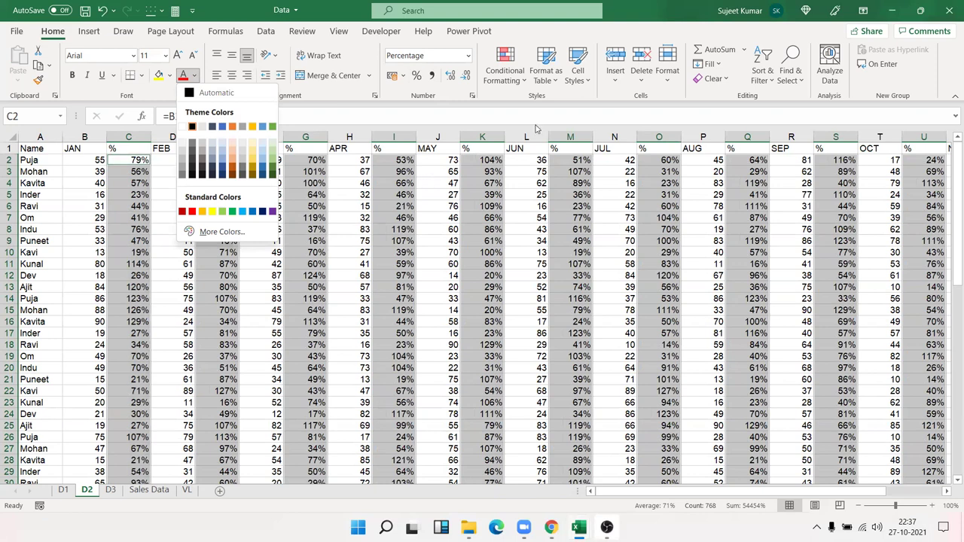
click(511, 68)
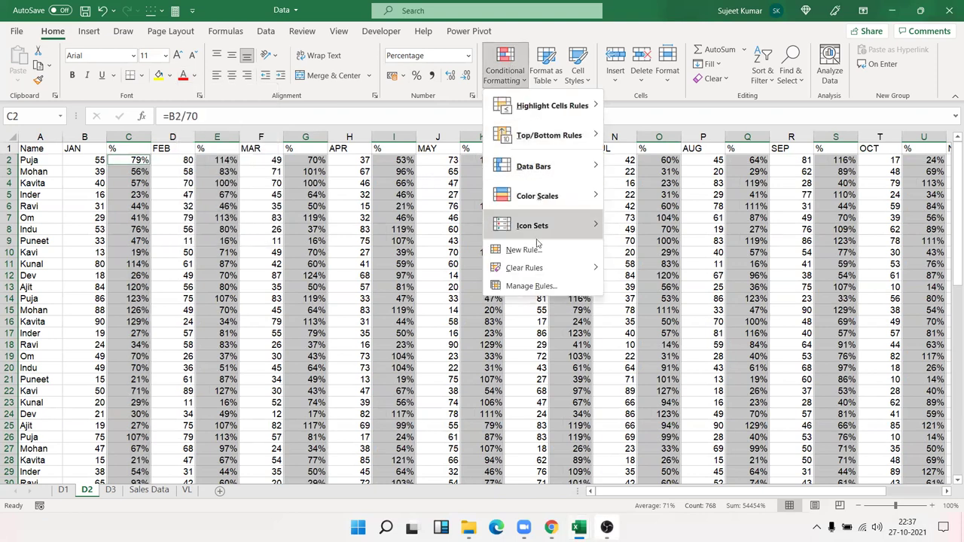
mouse_move(556, 113)
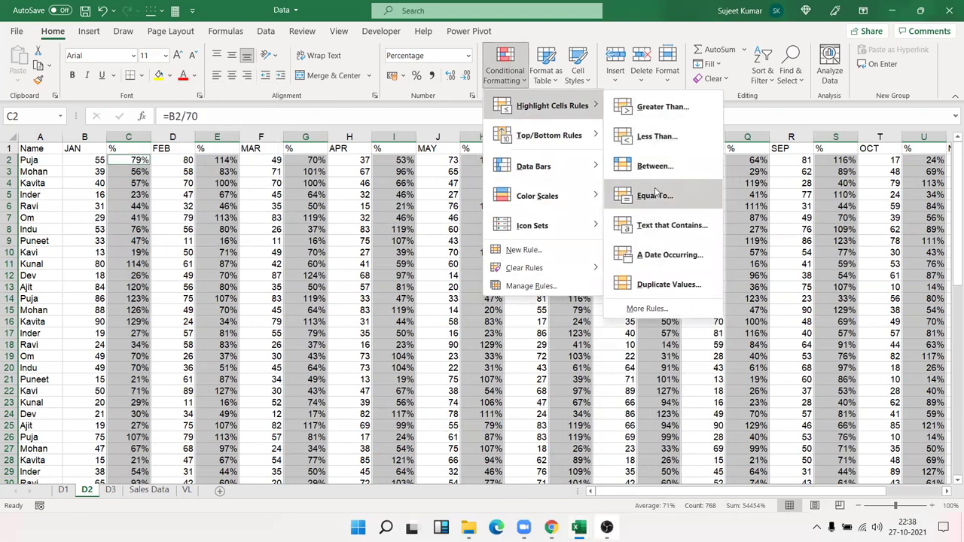
click(654, 114)
text(1)
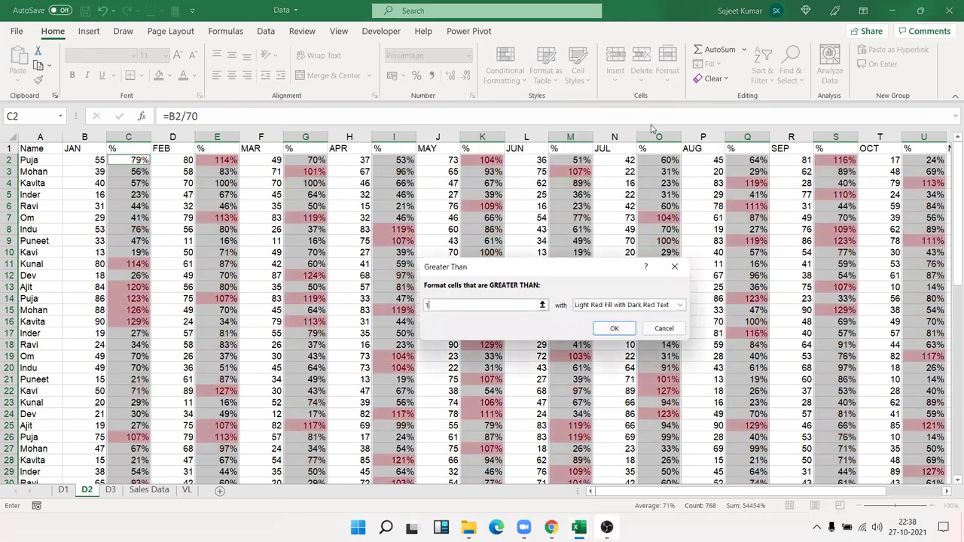
click(680, 305)
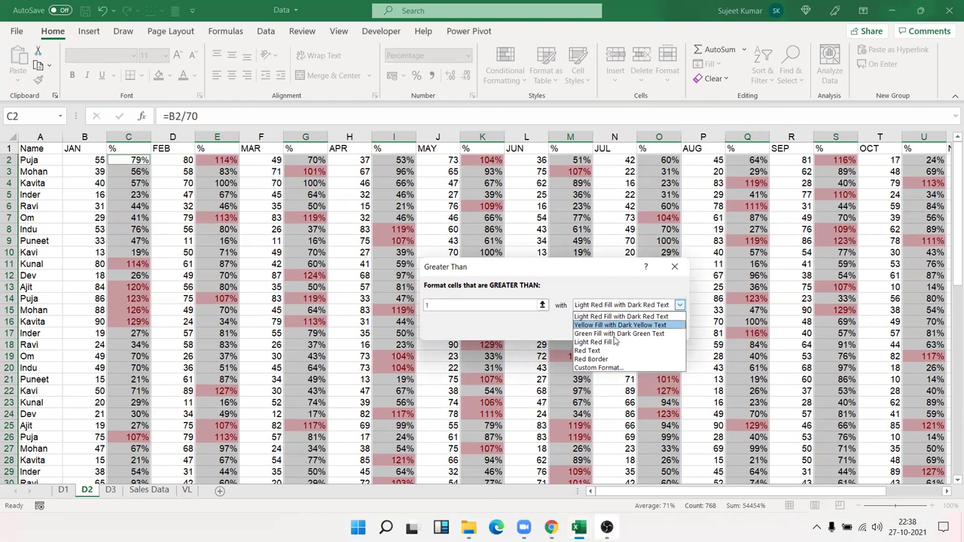
click(611, 367)
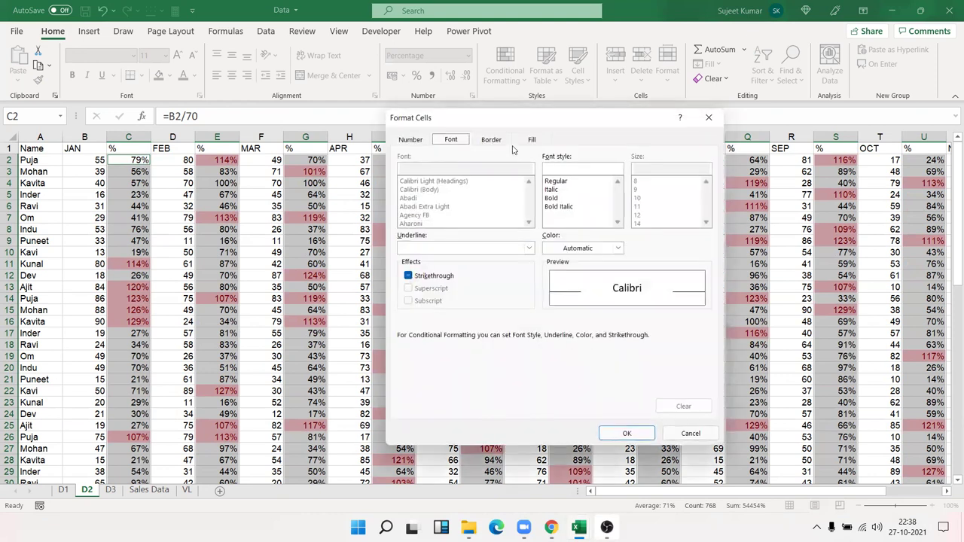
click(529, 143)
click(453, 258)
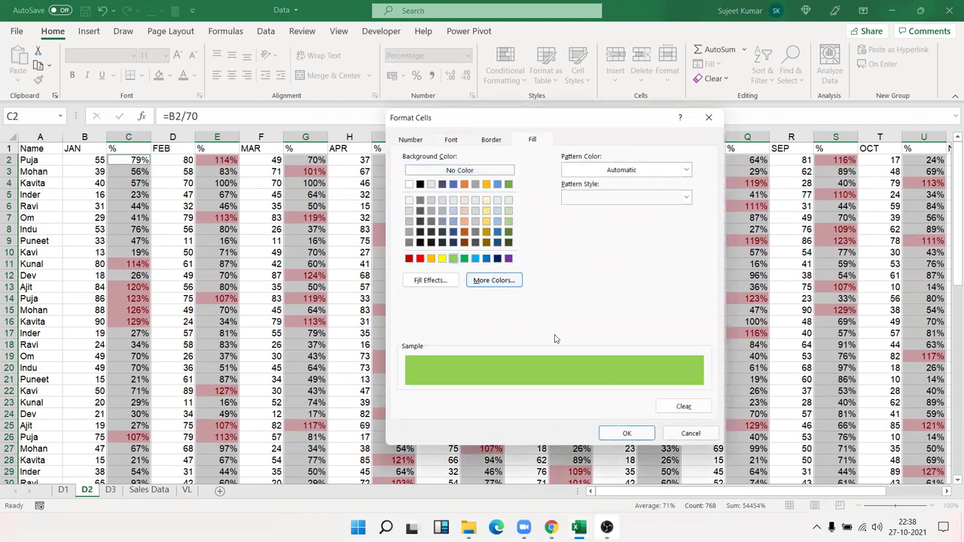
click(628, 434)
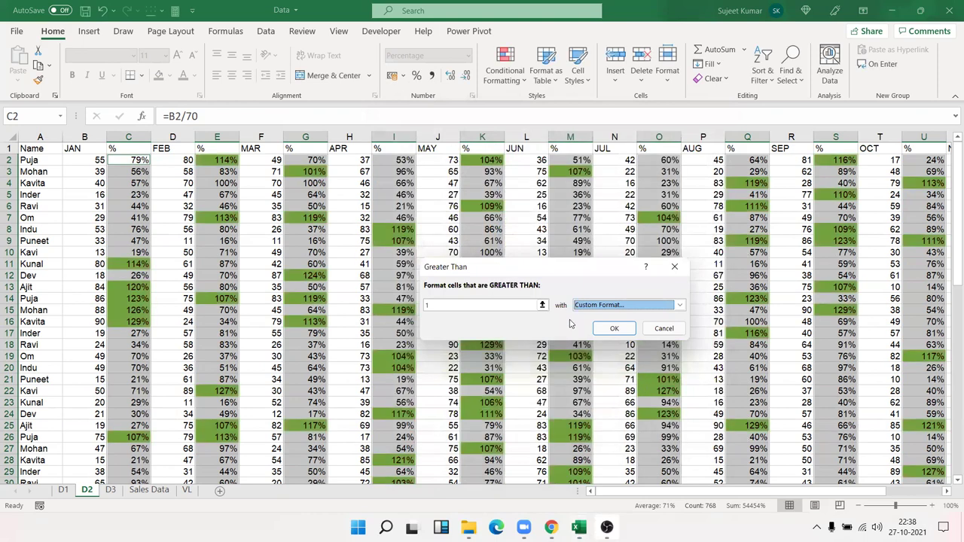
click(614, 329)
click(367, 254)
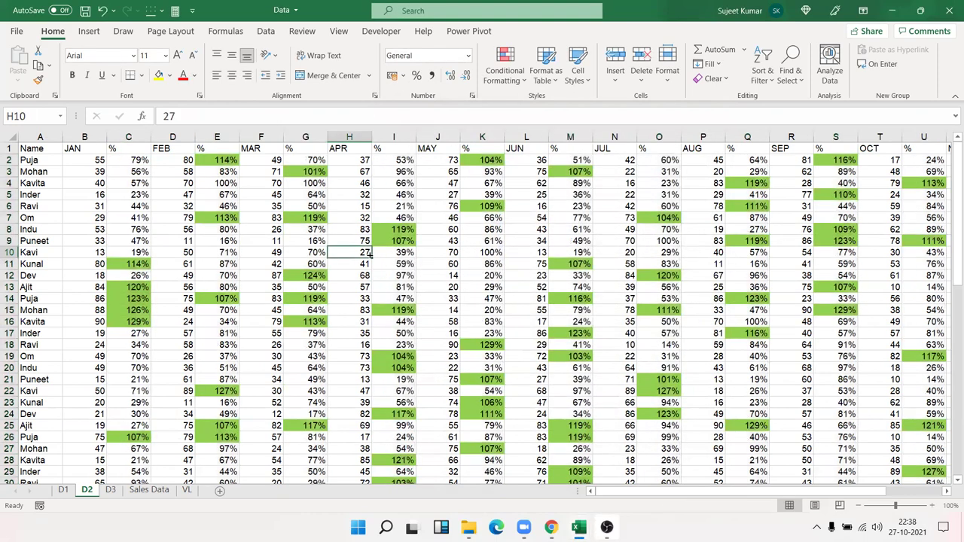
Check the hidden system-tray icons, then return to Excel's Insert tab
scroll(368, 254, down, 4)
scroll(366, 252, up, 4)
click(818, 528)
click(653, 291)
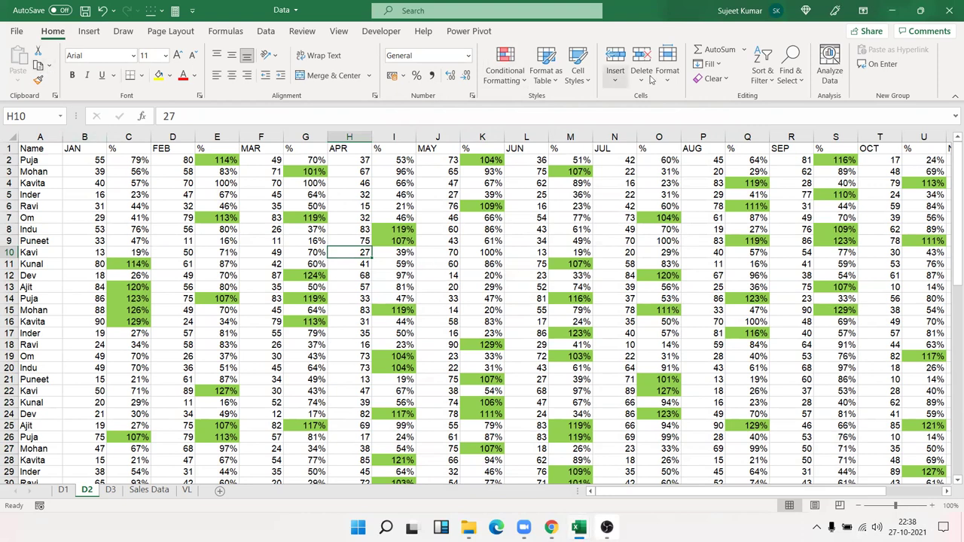
scroll(404, 267, down, 3)
scroll(388, 290, up, 3)
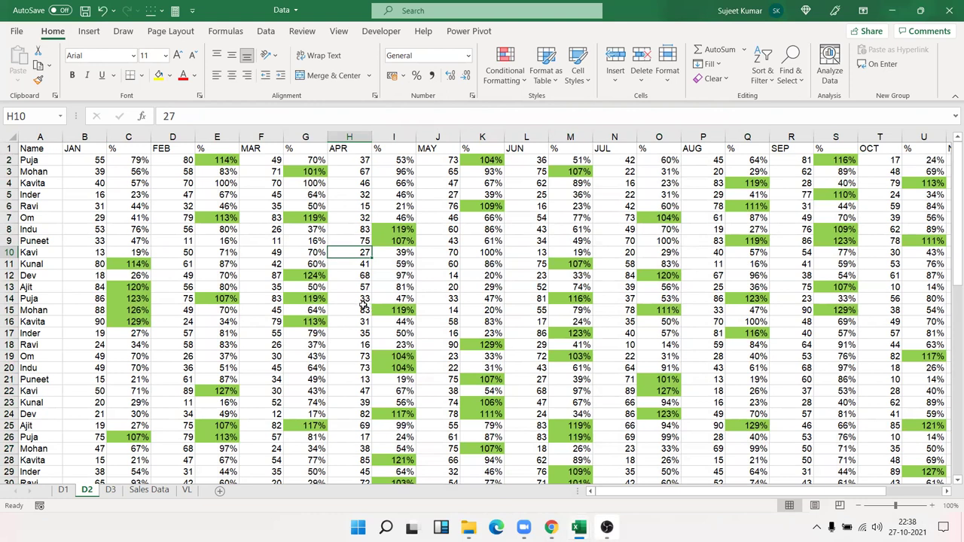
click(83, 33)
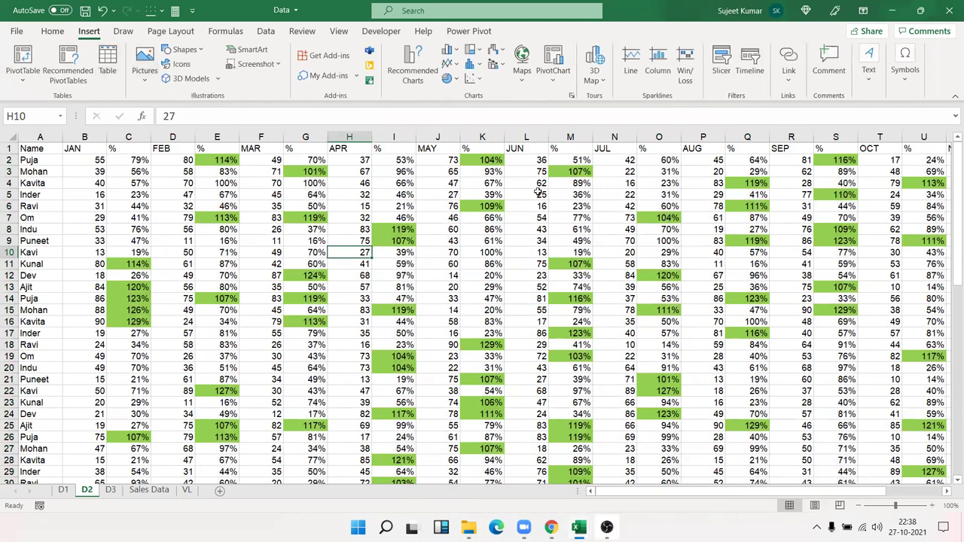
Switch to Book1, then show the desktop with Win+D and refresh it
key(ctrl+Tab)
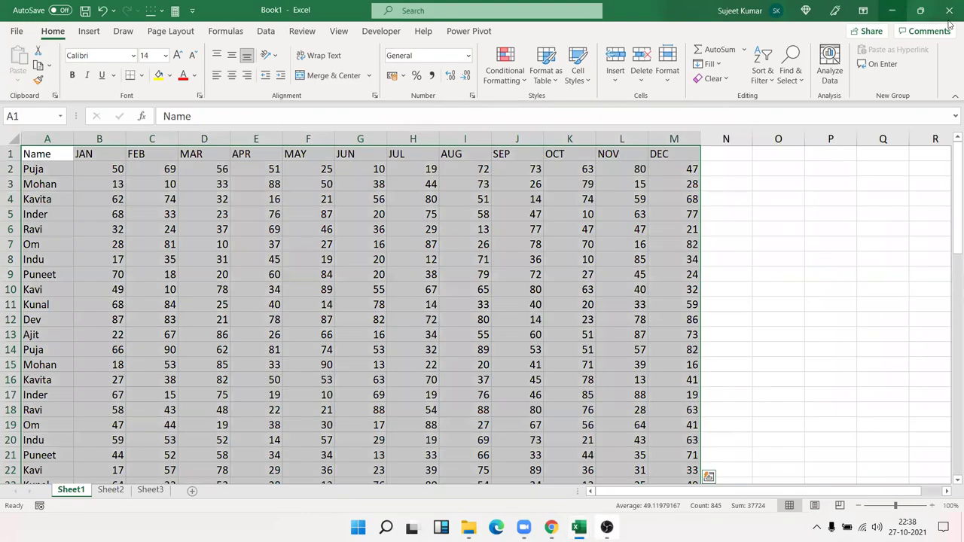
key(super+d)
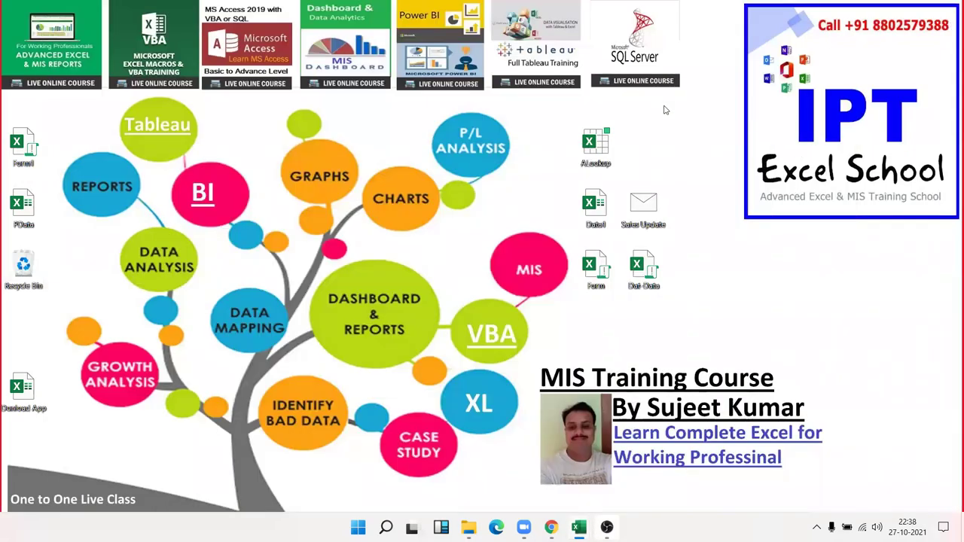
right_click(664, 110)
click(697, 144)
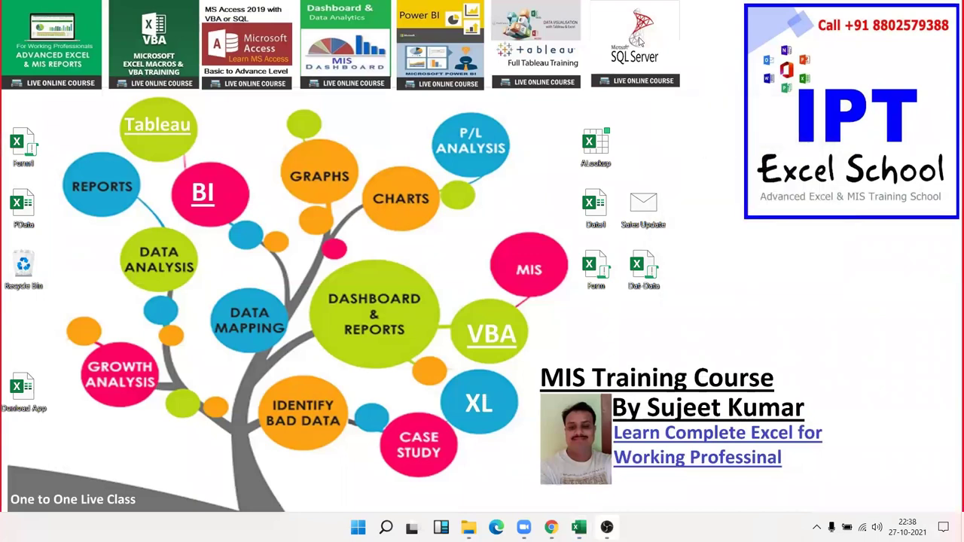